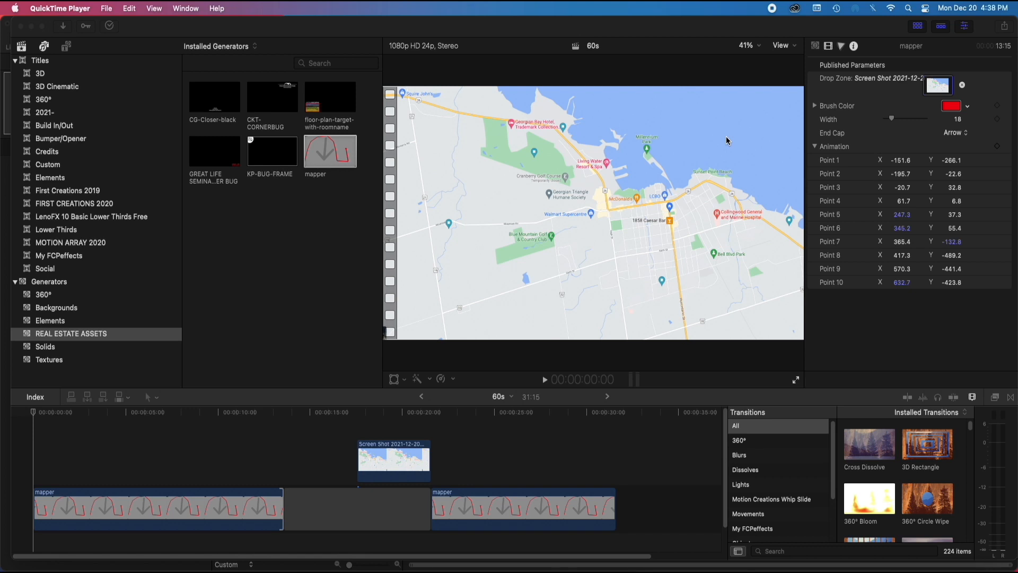
Set the brush color of the first mapper clip to blue
{"action": "left_click", "coordinate": [64, 415]}
{"action": "left_click_drag", "start_coordinate": [64, 415], "coordinate": [119, 428]}
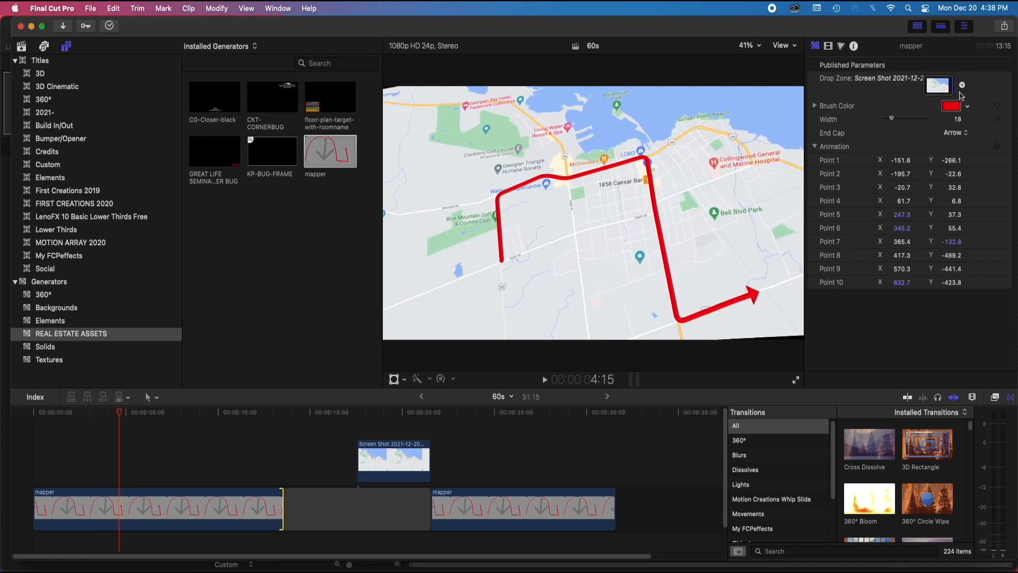
{"action": "left_click", "coordinate": [953, 107]}
{"action": "left_click", "coordinate": [773, 266]}
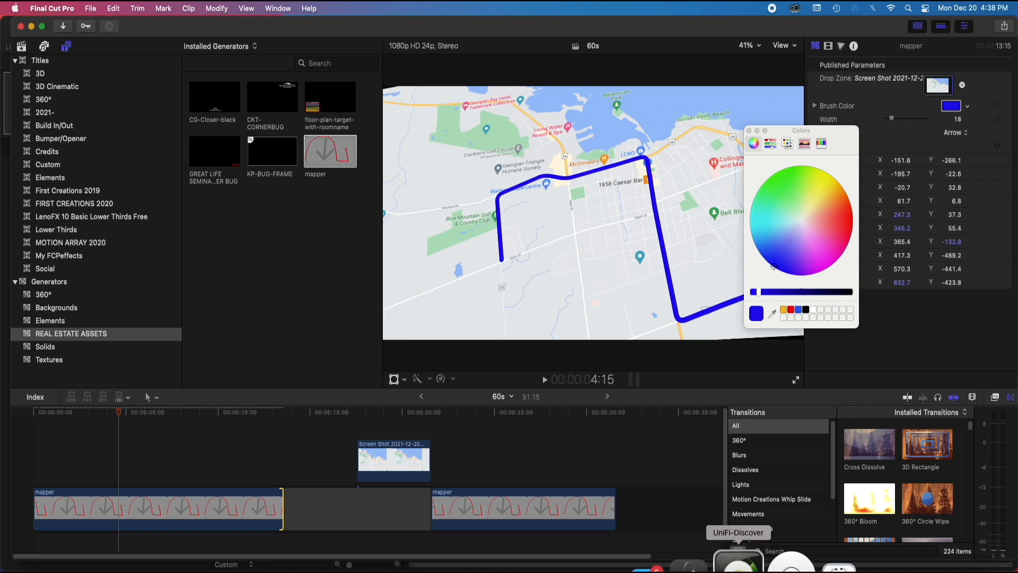
{"action": "left_click", "coordinate": [543, 330]}
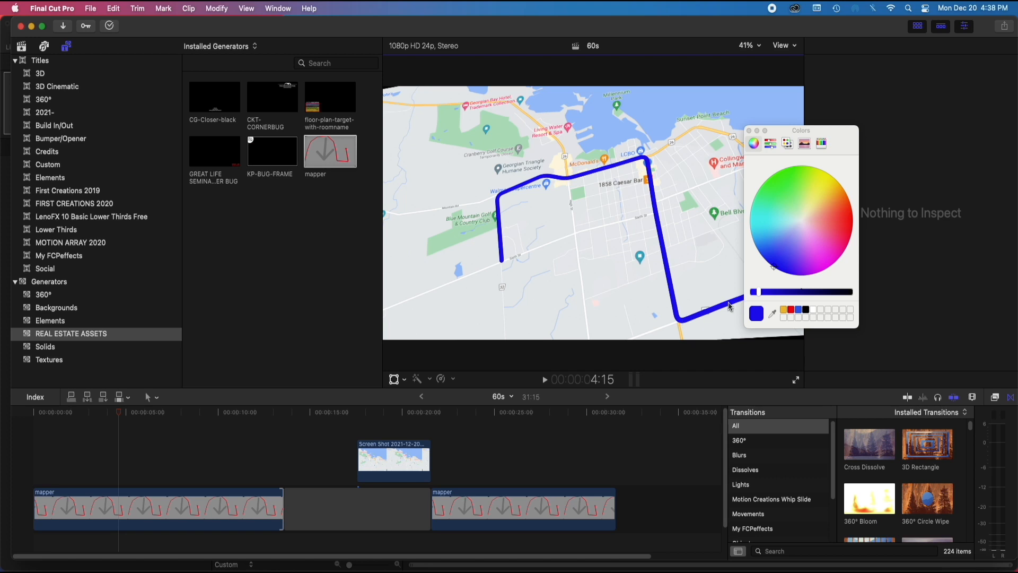
{"action": "left_click", "coordinate": [750, 132]}
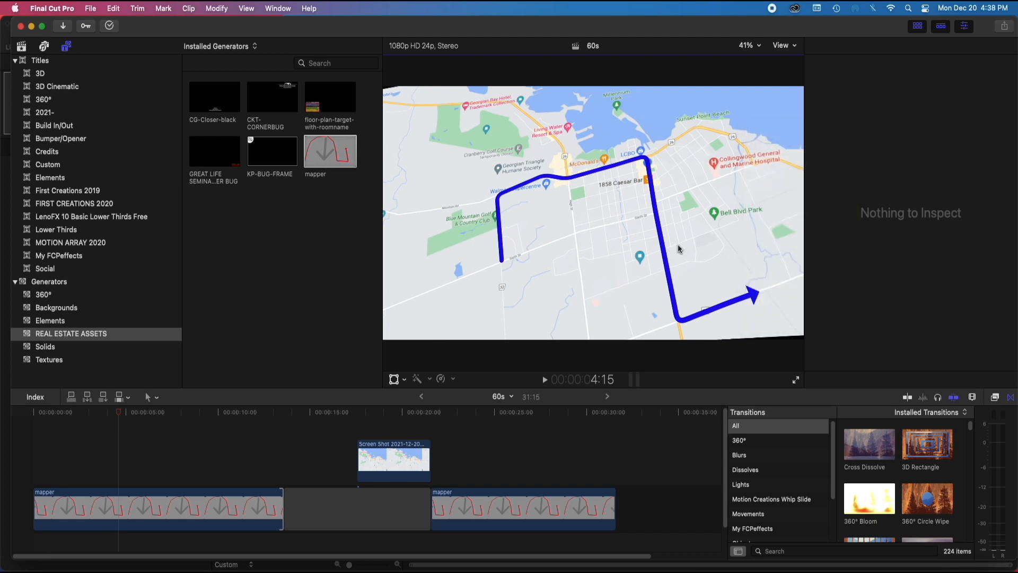
{"action": "left_click_drag", "start_coordinate": [119, 413], "coordinate": [75, 477]}
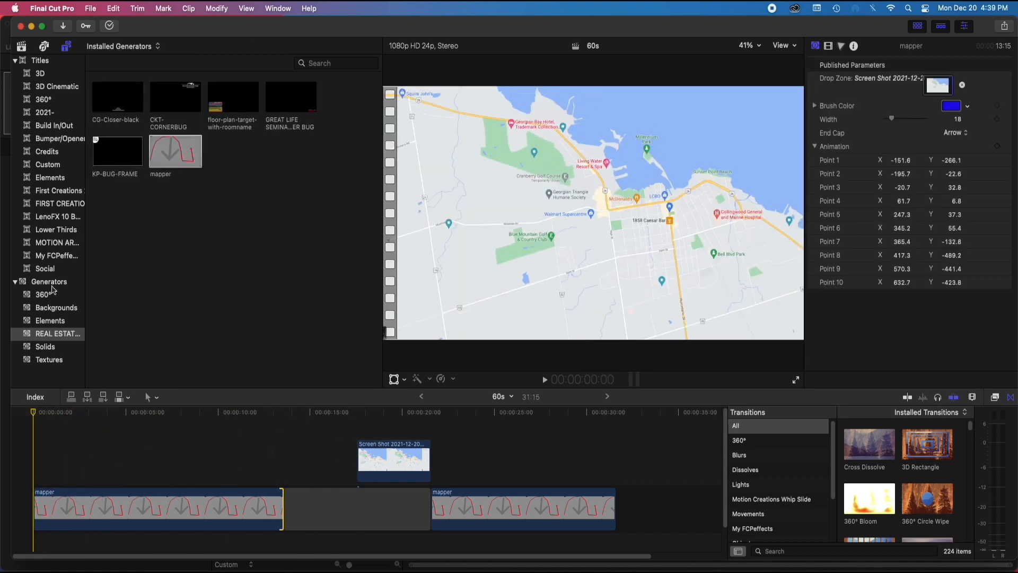
Shorten the gap after the first mapper clip to 4 seconds
{"action": "mouse_move", "coordinate": [303, 570]}
{"action": "left_click_drag", "start_coordinate": [289, 511], "coordinate": [355, 505]}
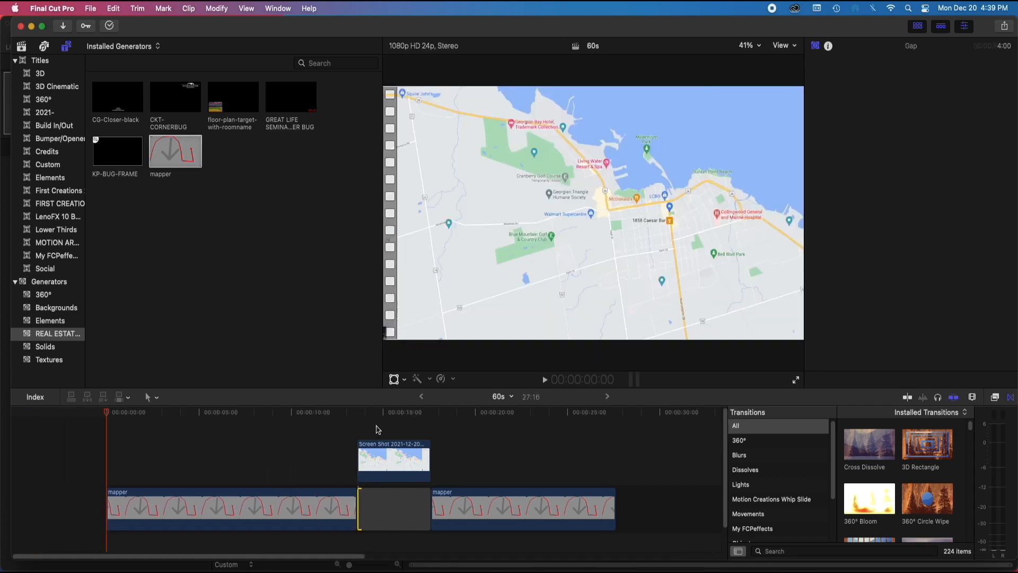
Examine the map screenshot clip above the gap at about 15 seconds on the timeline
{"action": "left_click_drag", "start_coordinate": [378, 429], "coordinate": [403, 509]}
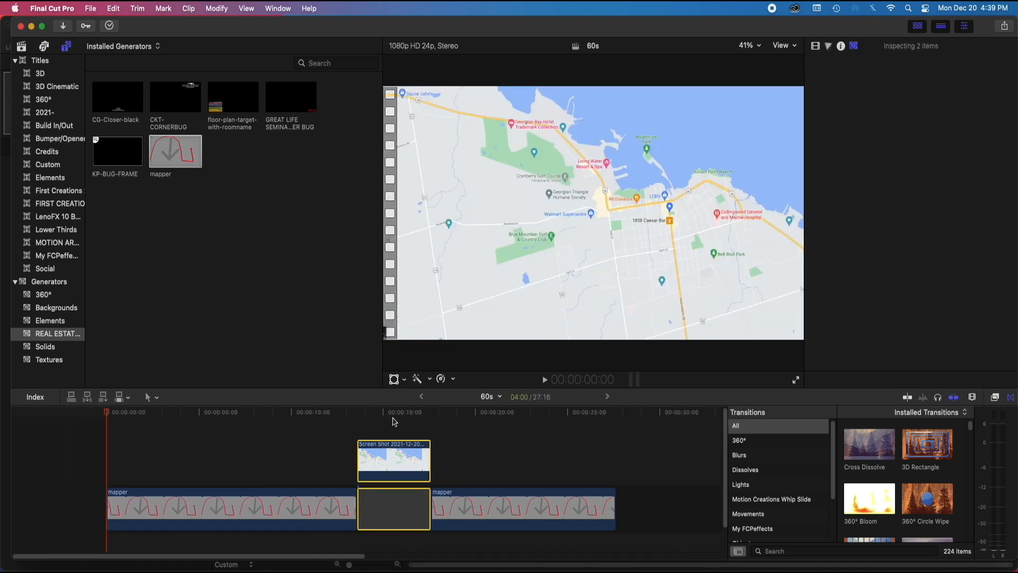
{"action": "left_click", "coordinate": [393, 422]}
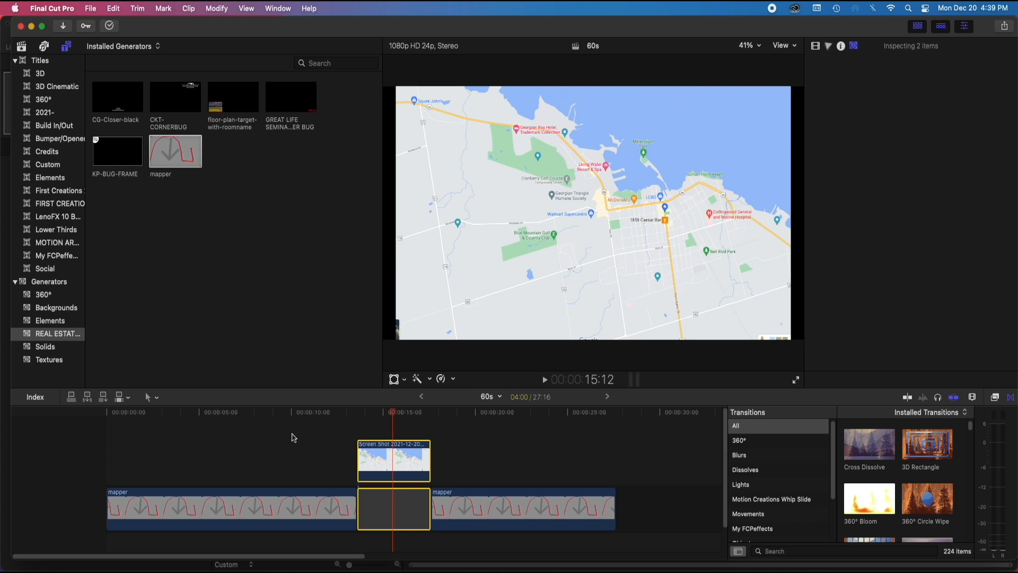
{"action": "left_click", "coordinate": [294, 437]}
{"action": "left_click", "coordinate": [339, 417]}
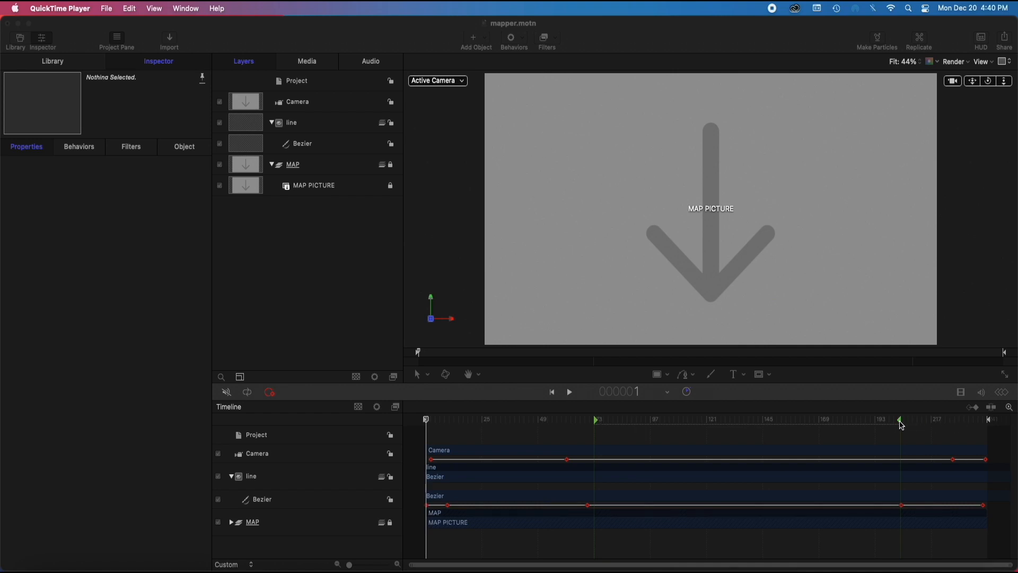
Examine the camera and line animation of the mapper project in Motion across its full duration
{"action": "left_click", "coordinate": [419, 420]}
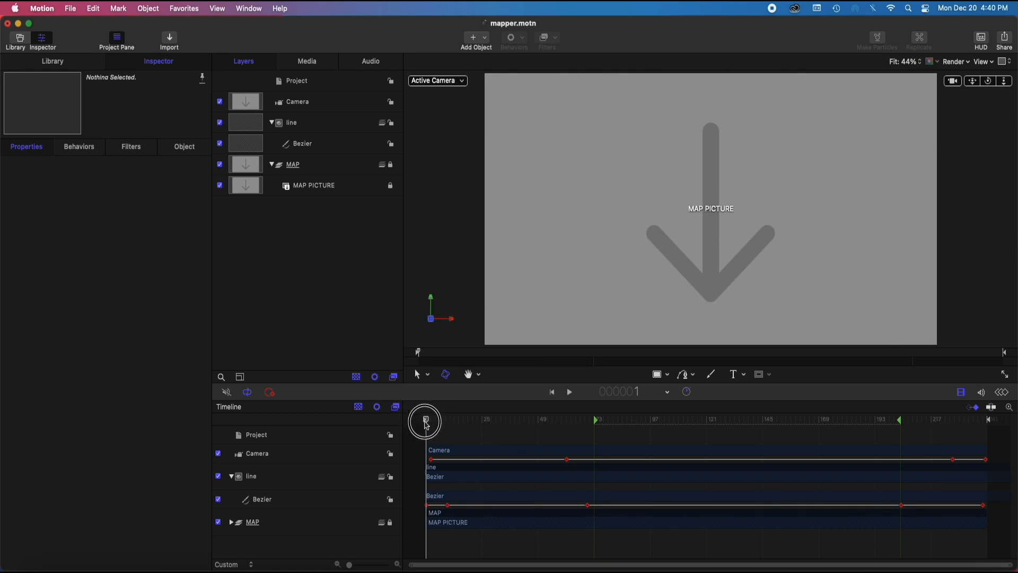
{"action": "left_click", "coordinate": [428, 422]}
{"action": "mouse_move", "coordinate": [429, 422]}
{"action": "left_mouse_down"}
{"action": "mouse_move", "coordinate": [593, 412]}
{"action": "mouse_move", "coordinate": [809, 433]}
{"action": "mouse_move", "coordinate": [511, 448]}
{"action": "mouse_move", "coordinate": [459, 460]}
{"action": "mouse_move", "coordinate": [444, 456]}
{"action": "mouse_move", "coordinate": [629, 440]}
{"action": "mouse_move", "coordinate": [413, 447]}
{"action": "mouse_move", "coordinate": [639, 434]}
{"action": "mouse_move", "coordinate": [895, 440]}
{"action": "mouse_move", "coordinate": [570, 452]}
{"action": "mouse_move", "coordinate": [573, 466]}
{"action": "mouse_move", "coordinate": [420, 455]}
{"action": "mouse_move", "coordinate": [601, 439]}
{"action": "mouse_move", "coordinate": [661, 422]}
{"action": "mouse_move", "coordinate": [849, 427]}
{"action": "left_mouse_up"}
{"action": "right_click", "coordinate": [688, 426]}
{"action": "left_click", "coordinate": [689, 426]}
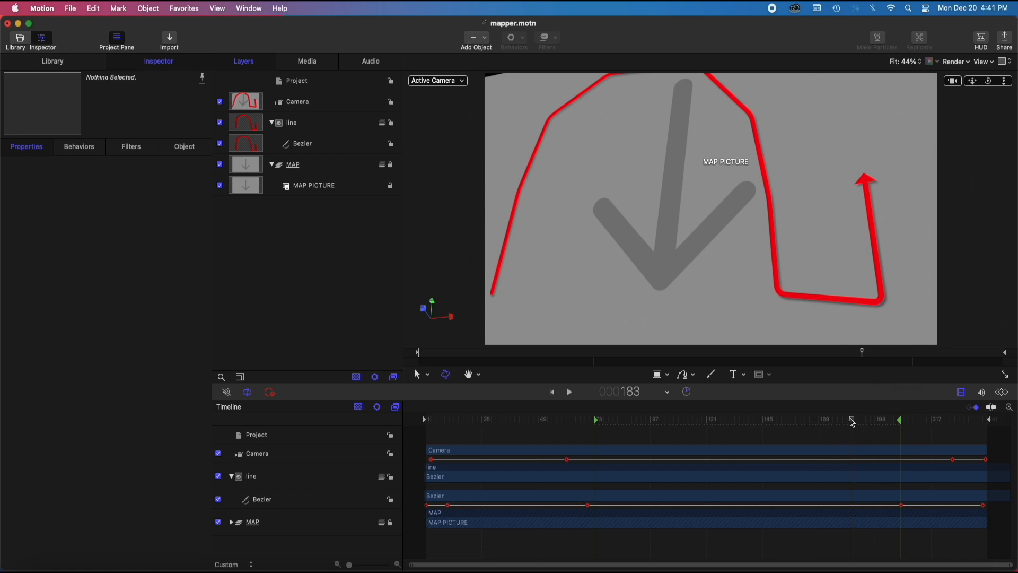
{"action": "left_click_drag", "start_coordinate": [852, 421], "coordinate": [896, 422]}
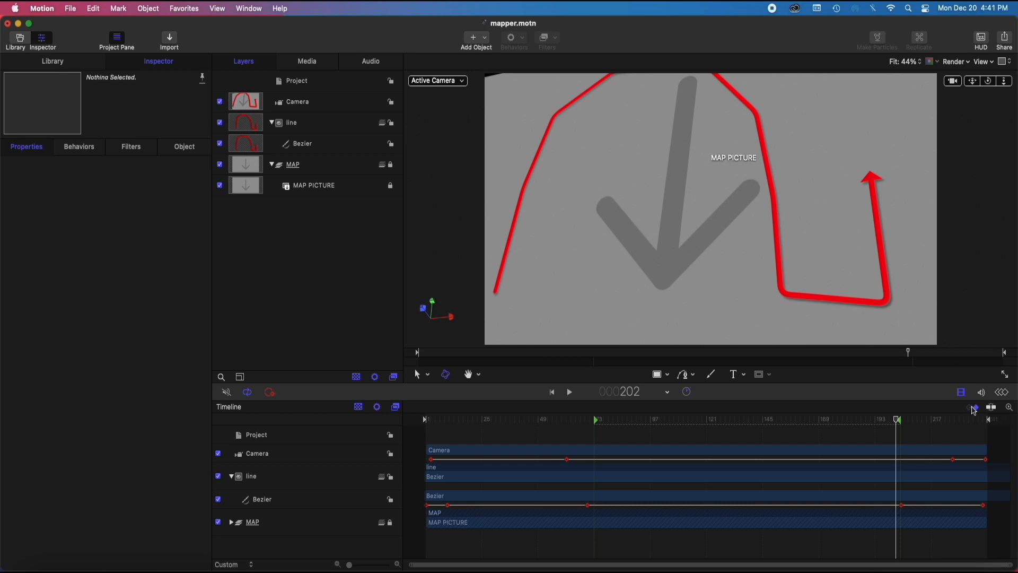
{"action": "left_click_drag", "start_coordinate": [898, 424], "coordinate": [1005, 433]}
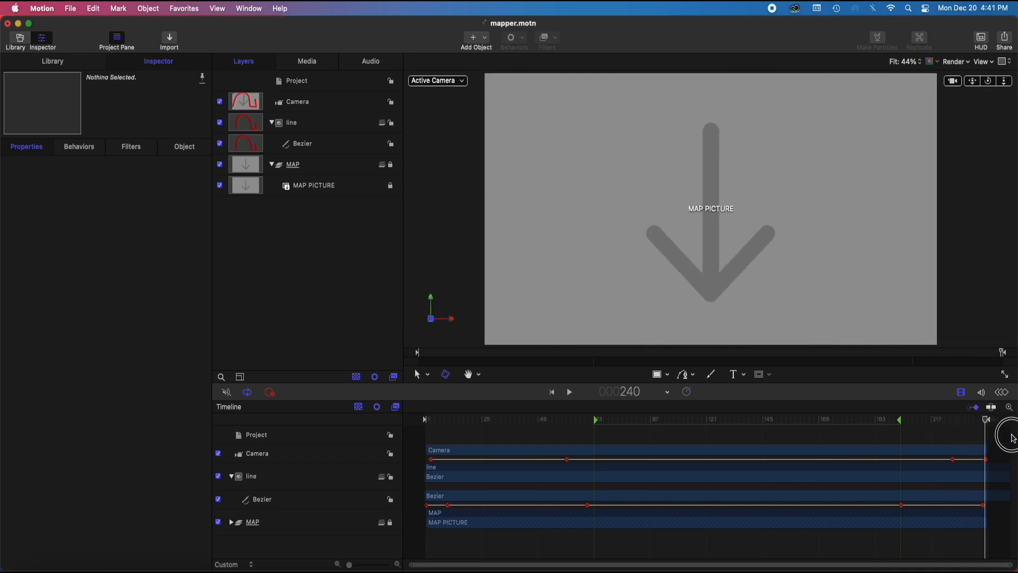
{"action": "mouse_move", "coordinate": [1000, 432]}
{"action": "left_mouse_down"}
{"action": "mouse_move", "coordinate": [540, 462]}
{"action": "mouse_move", "coordinate": [415, 498]}
{"action": "mouse_move", "coordinate": [1003, 450]}
{"action": "mouse_move", "coordinate": [977, 461]}
{"action": "left_mouse_up"}
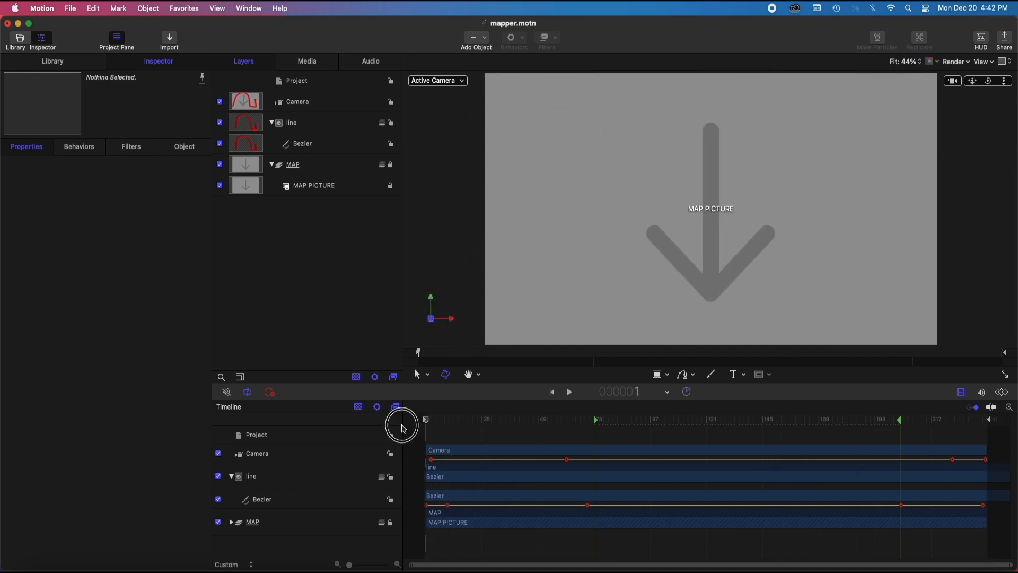
{"action": "left_click_drag", "start_coordinate": [400, 423], "coordinate": [984, 423]}
{"action": "left_click_drag", "start_coordinate": [882, 413], "coordinate": [427, 443]}
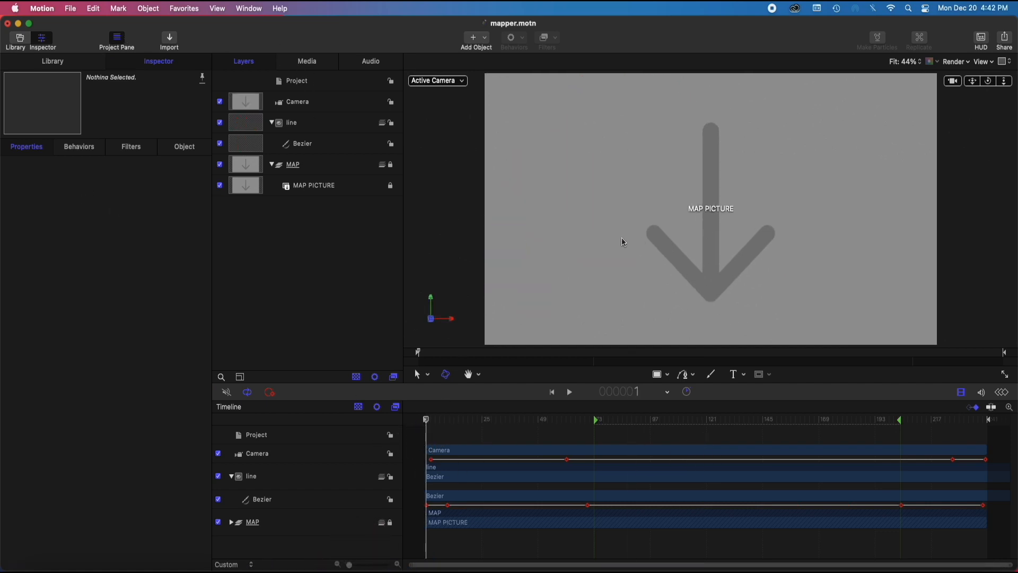
Create a new Final Cut Generator project in Broadcast HD 1080 at 23.98 fps with a 10-second duration
{"action": "left_click", "coordinate": [72, 9]}
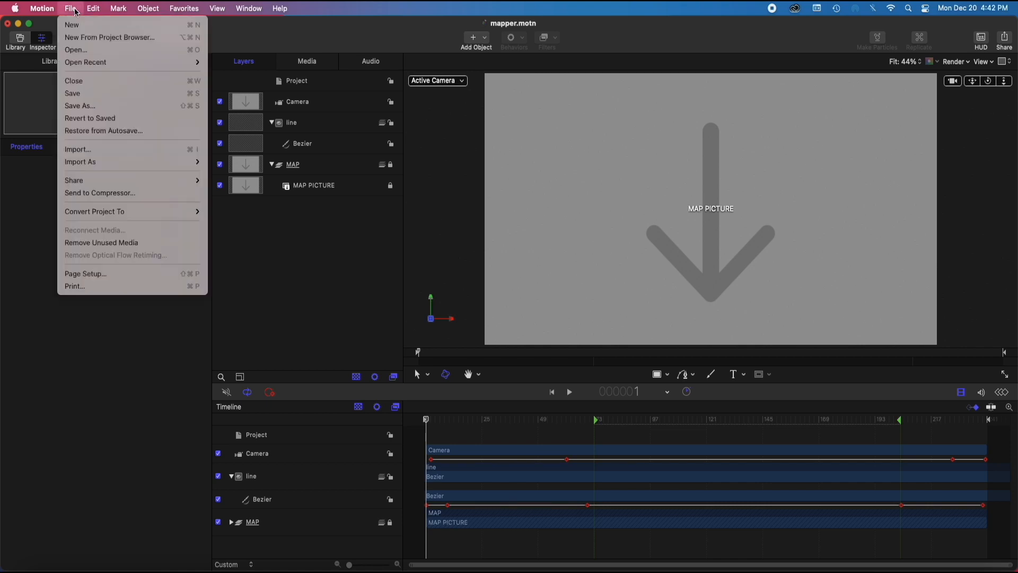
{"action": "left_click", "coordinate": [78, 37]}
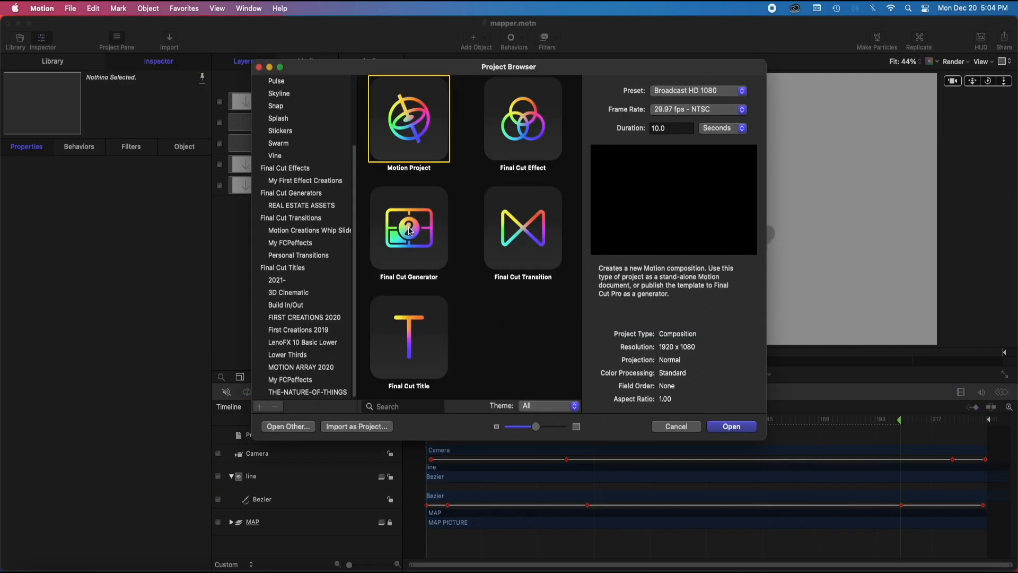
{"action": "left_click", "coordinate": [411, 230]}
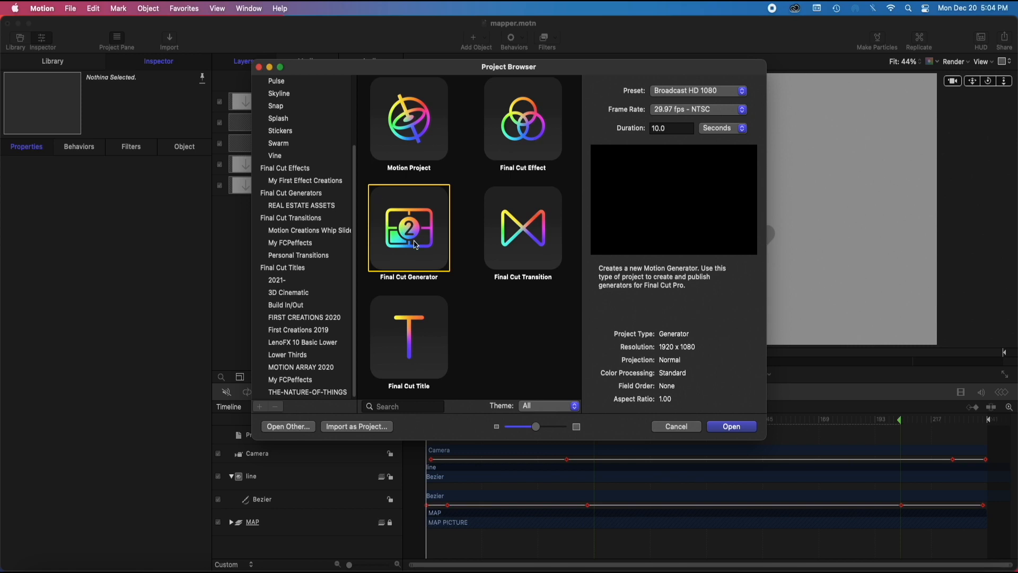
{"action": "left_click", "coordinate": [695, 111]}
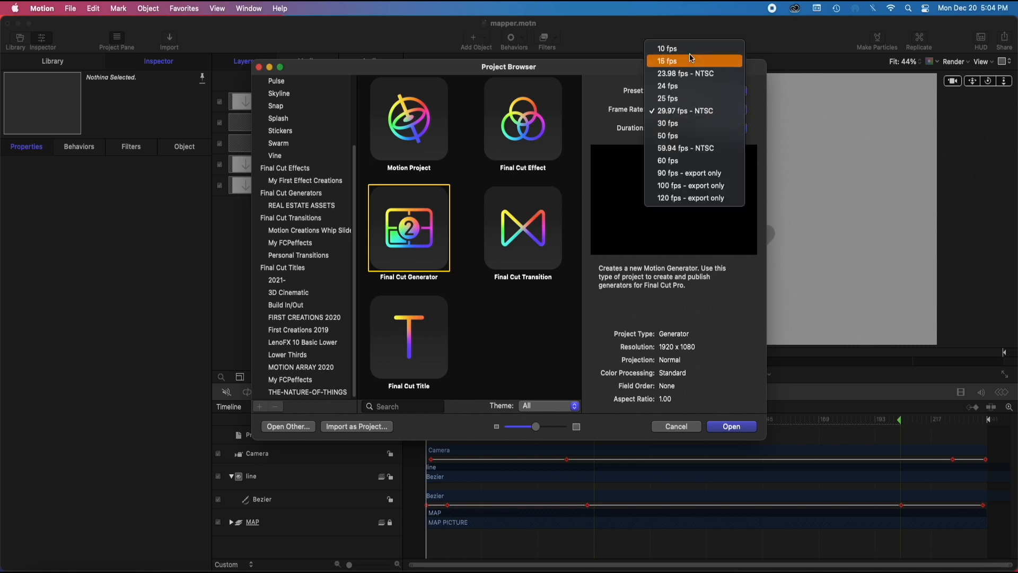
{"action": "left_click", "coordinate": [681, 74]}
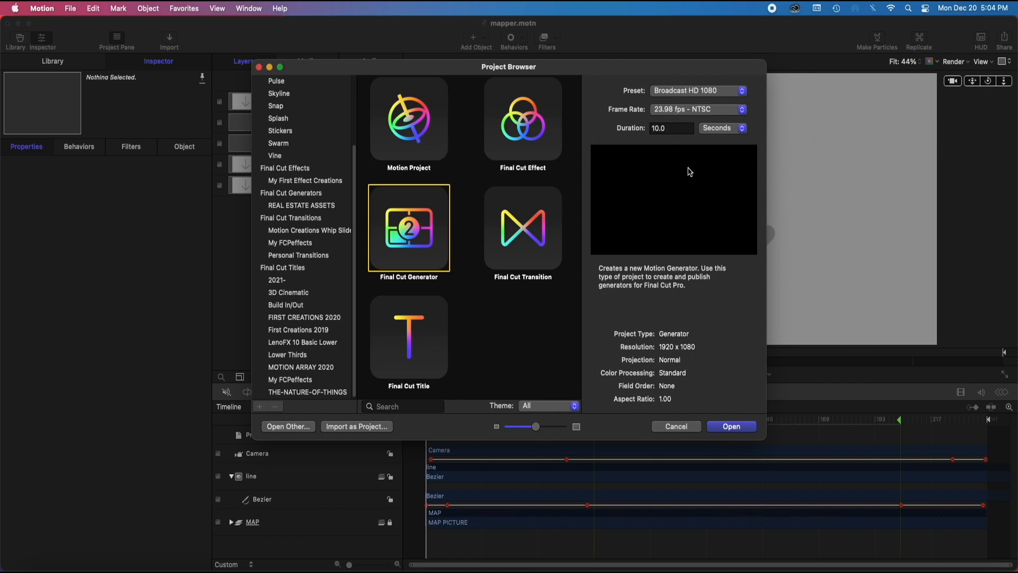
{"action": "left_click", "coordinate": [671, 131]}
{"action": "left_click_drag", "start_coordinate": [672, 127], "coordinate": [651, 126]}
{"action": "type", "text": "4"}
{"action": "left_click", "coordinate": [399, 232]}
{"action": "left_click", "coordinate": [731, 427]}
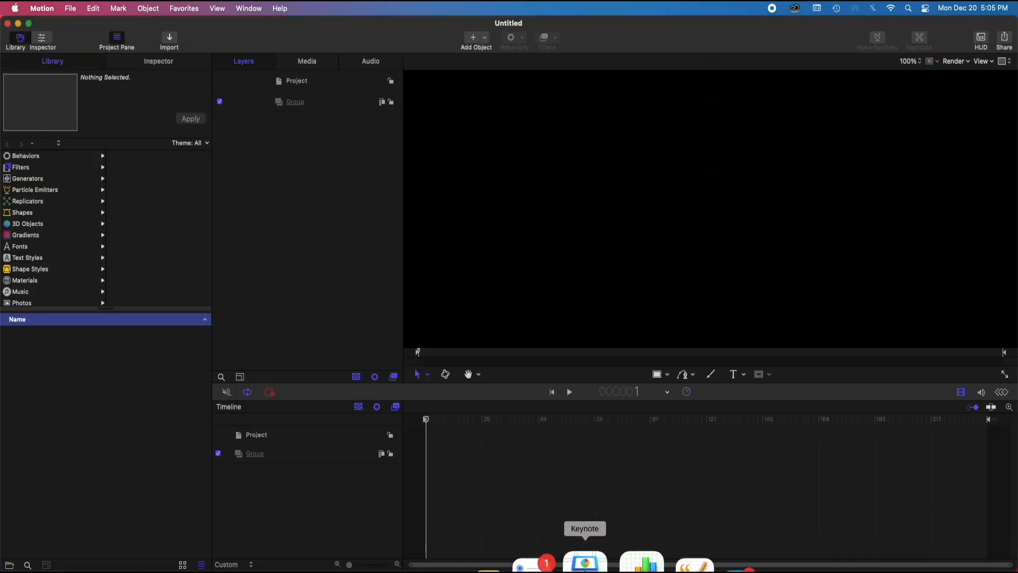
Rename the default group as map
{"action": "double_click", "coordinate": [296, 102]}
{"action": "type", "text": "map"}
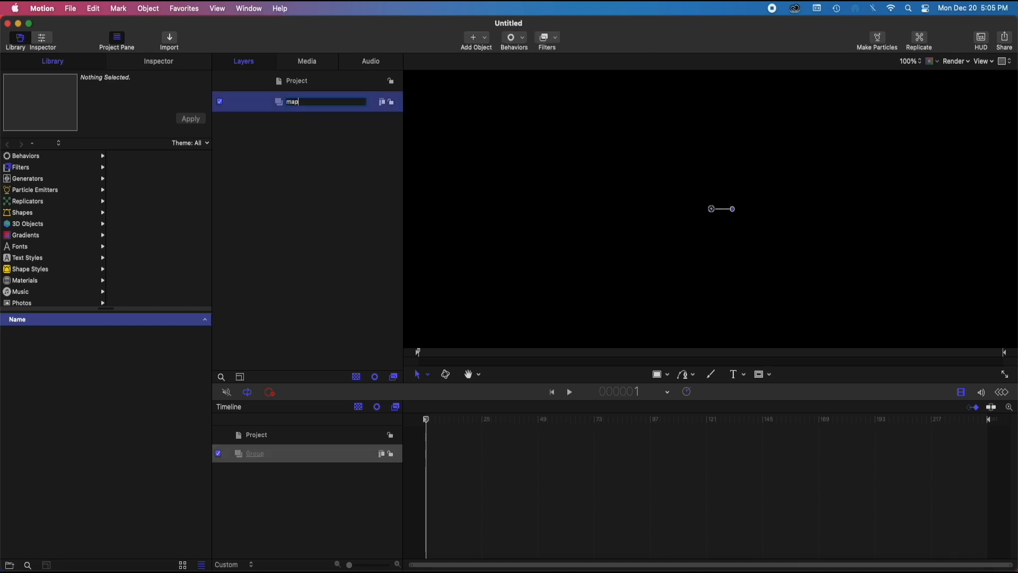
{"action": "key", "text": "Return"}
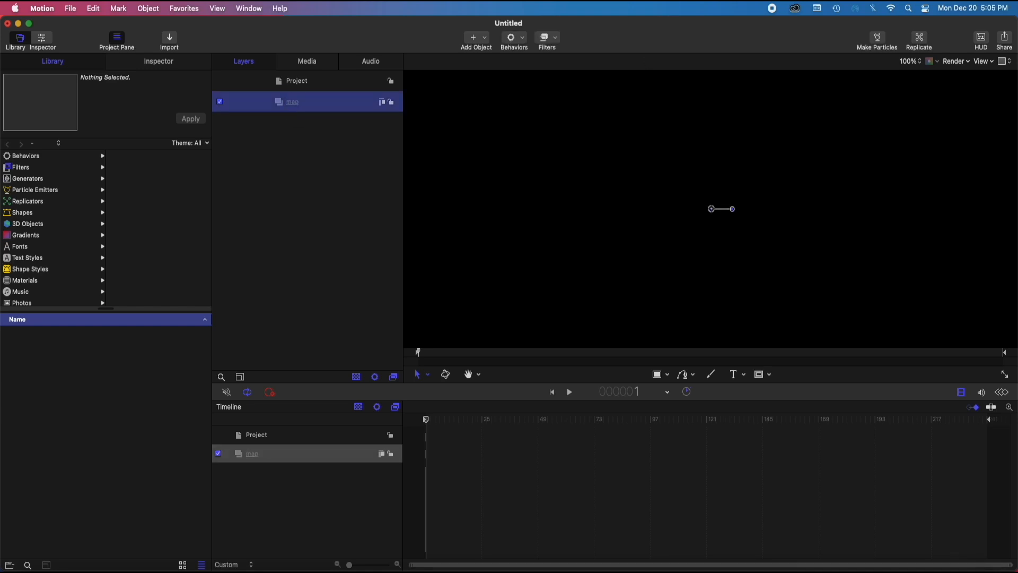
Add a drop zone to the map group and name it map content
{"action": "left_click", "coordinate": [491, 40]}
{"action": "left_click", "coordinate": [513, 113]}
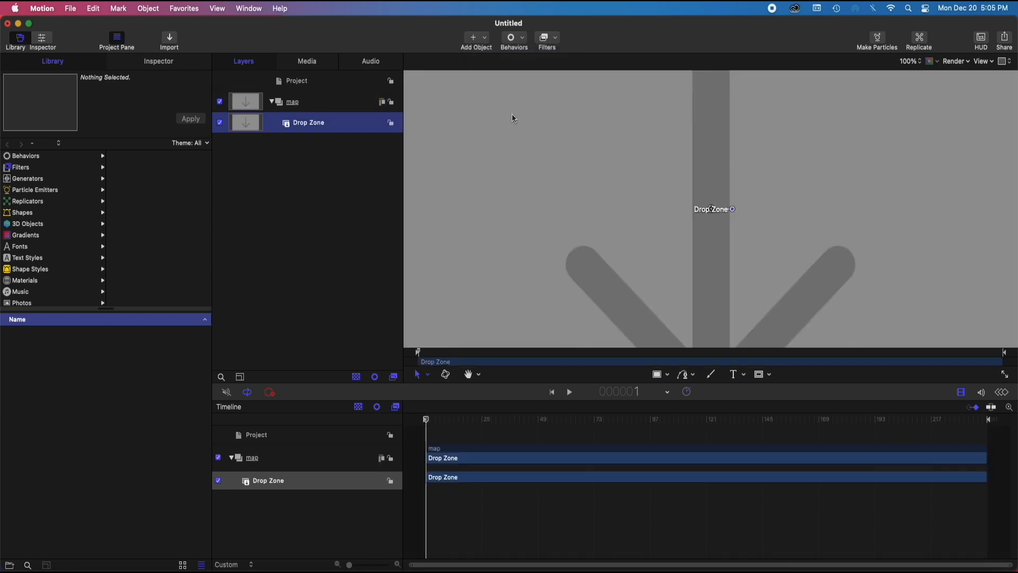
{"action": "double_click", "coordinate": [310, 123]}
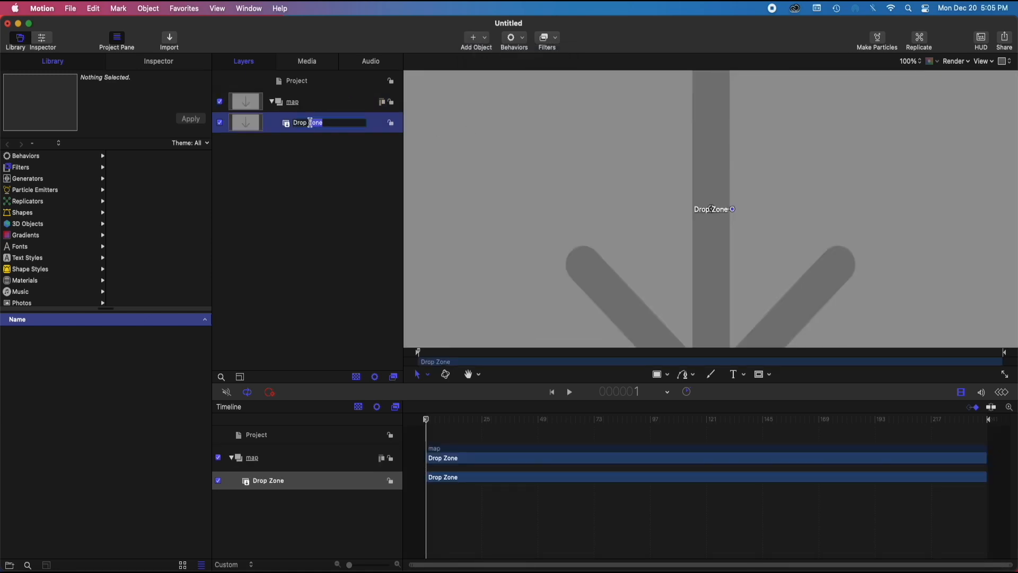
{"action": "key", "text": "BackSpace"}
{"action": "key", "text": "BackSpace"}
{"action": "key", "text": "BackSpace"}
{"action": "type", "text": "map content"}
{"action": "key", "text": "Return"}
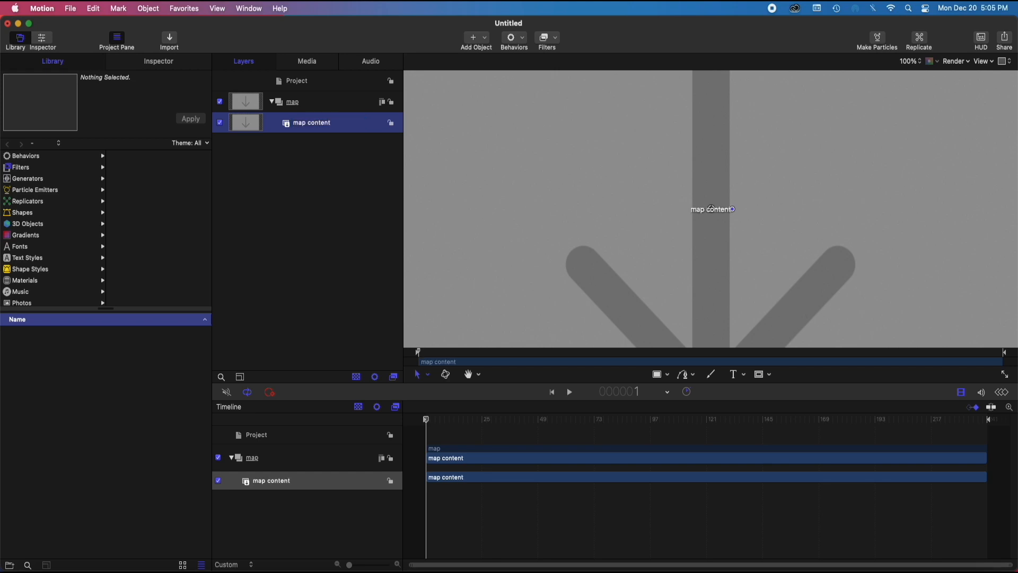
Collapse the map group in the layer list and add a new group above it named lines
{"action": "left_click", "coordinate": [272, 103]}
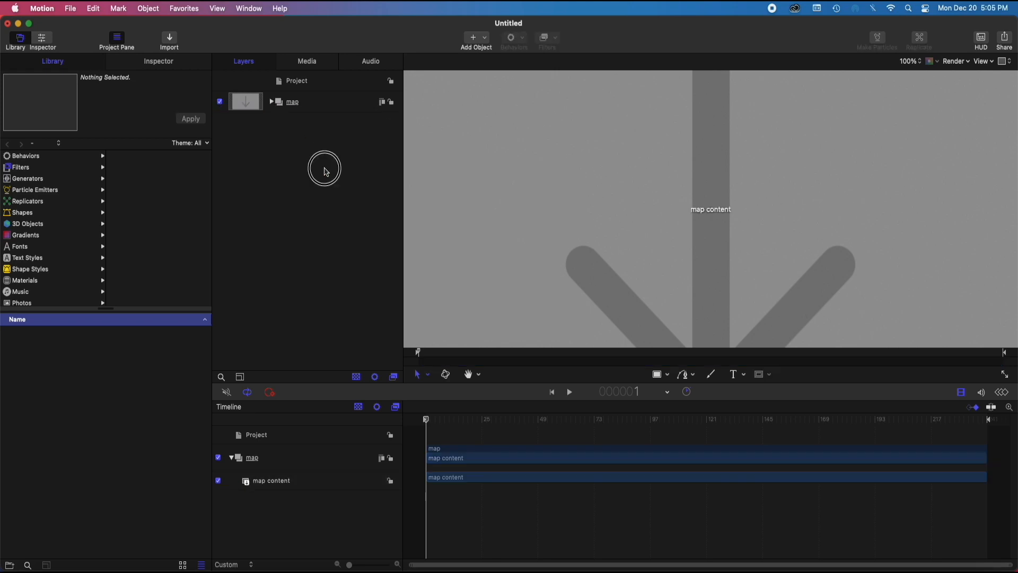
{"action": "left_click", "coordinate": [320, 102]}
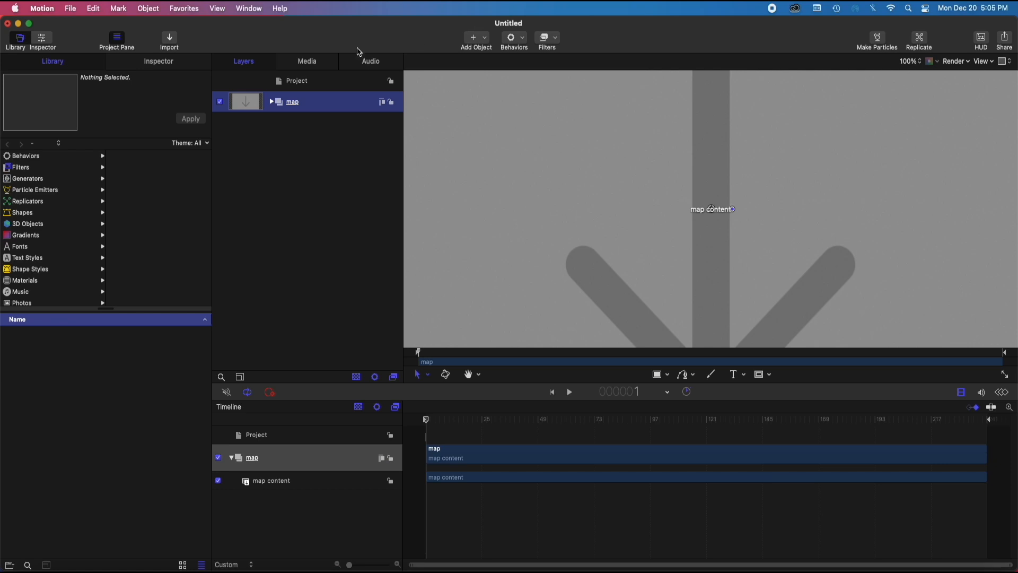
{"action": "right_click", "coordinate": [320, 176]}
{"action": "left_click", "coordinate": [362, 184]}
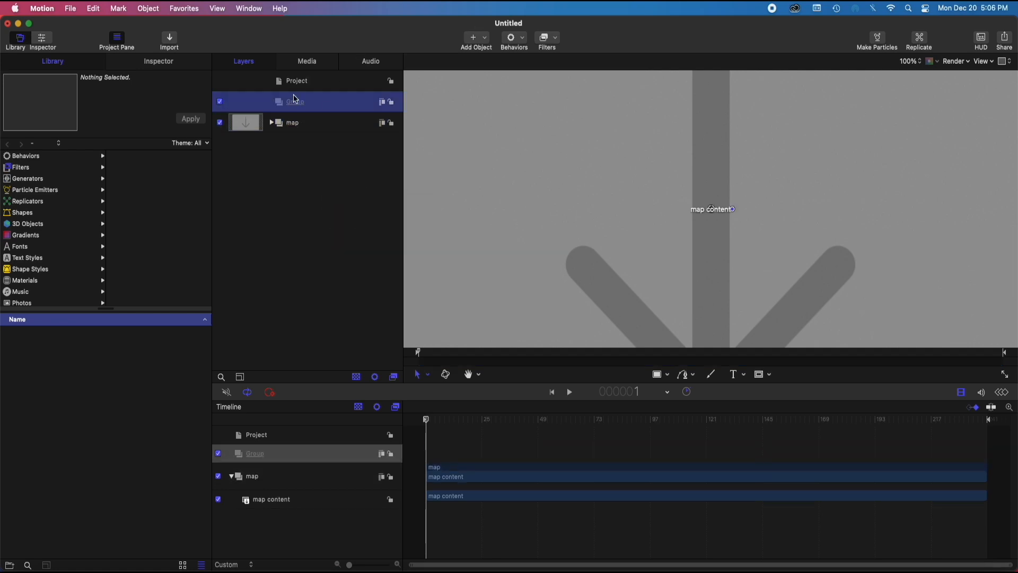
{"action": "double_click", "coordinate": [296, 103]}
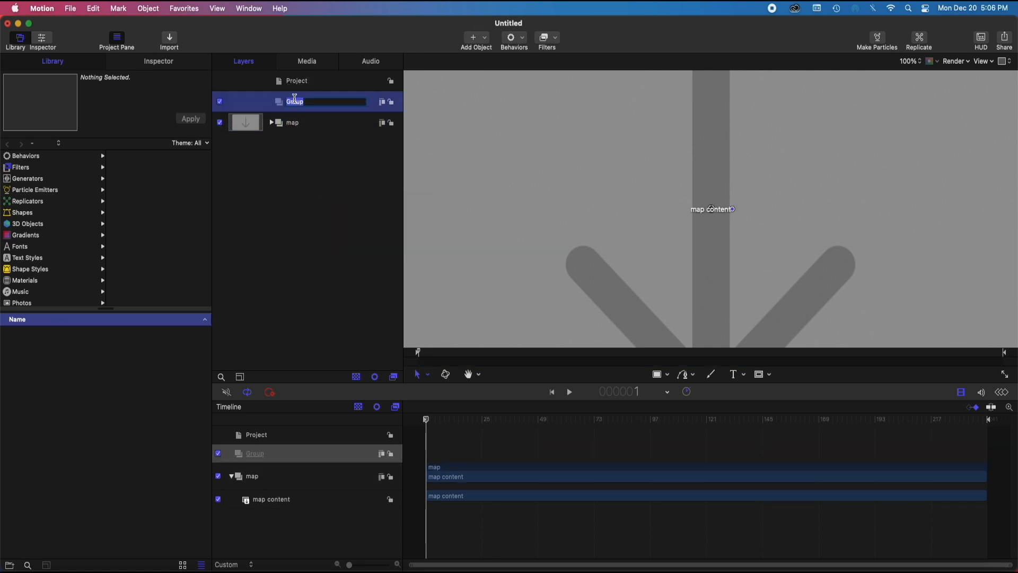
{"action": "type", "text": "lines"}
{"action": "key", "text": "Return"}
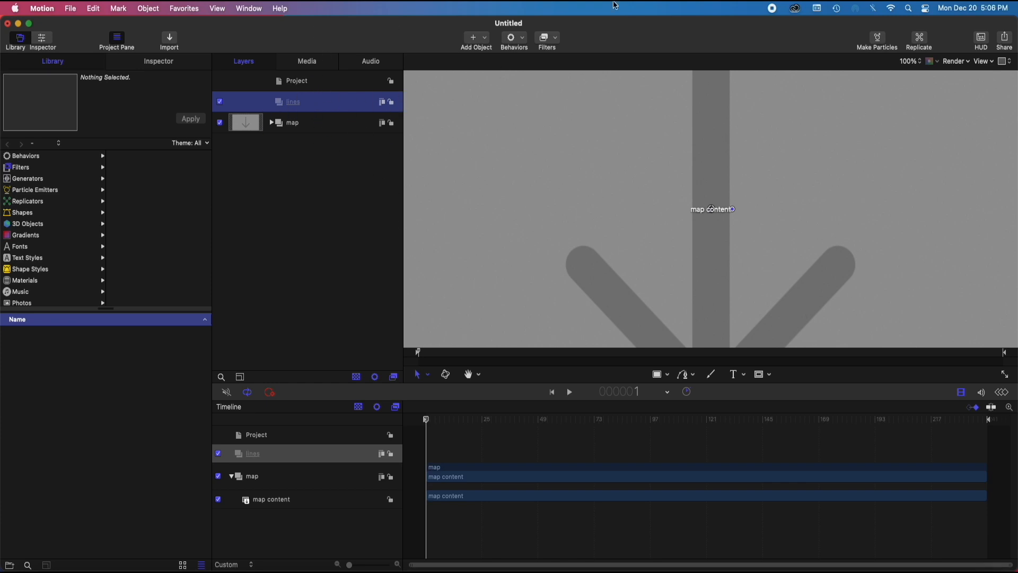
Add a camera, switching the 2D groups to 3D, and with the camera selected zoom the canvas out to 12%
{"action": "left_click", "coordinate": [486, 44]}
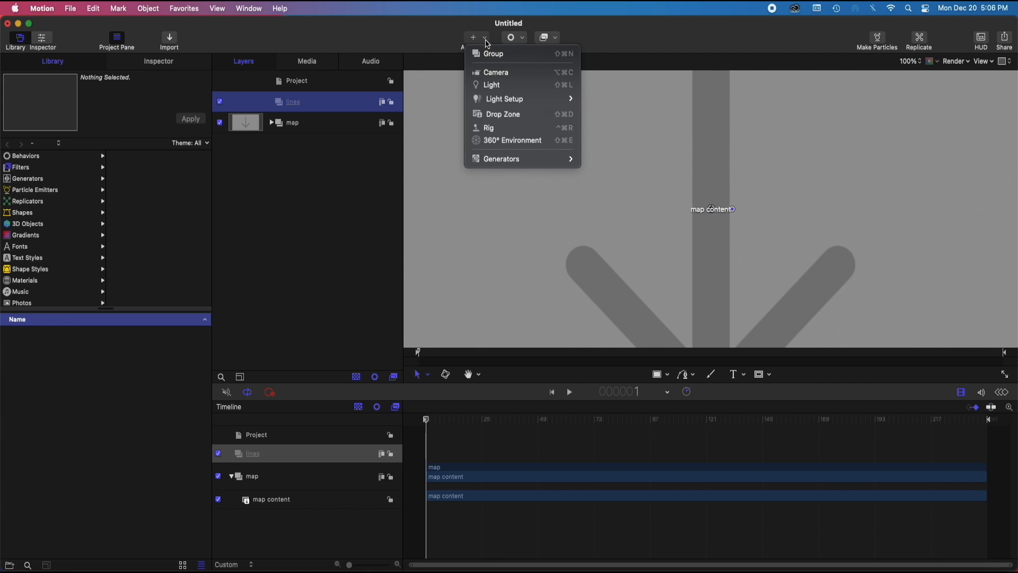
{"action": "left_click", "coordinate": [500, 70]}
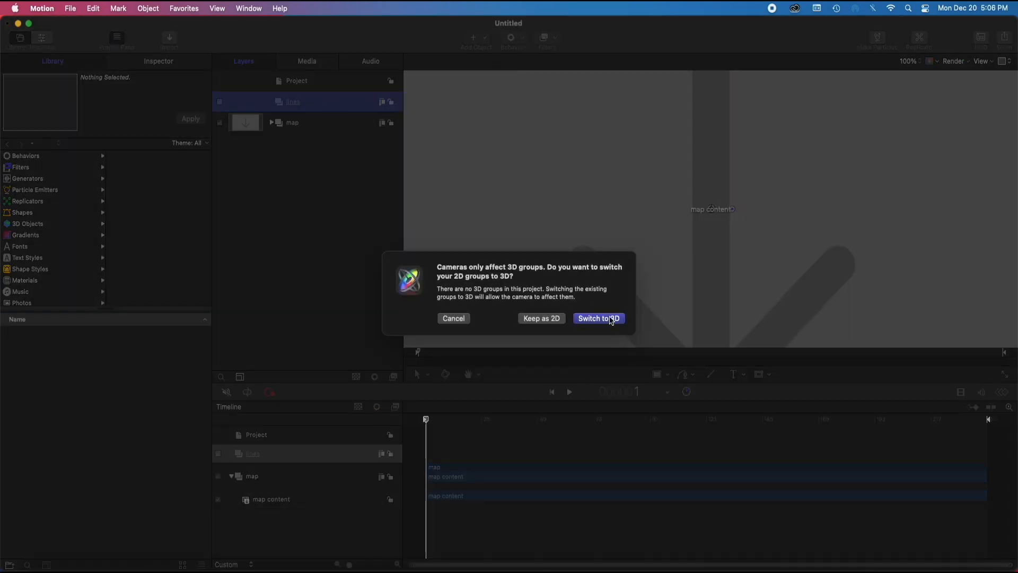
{"action": "left_click", "coordinate": [598, 318]}
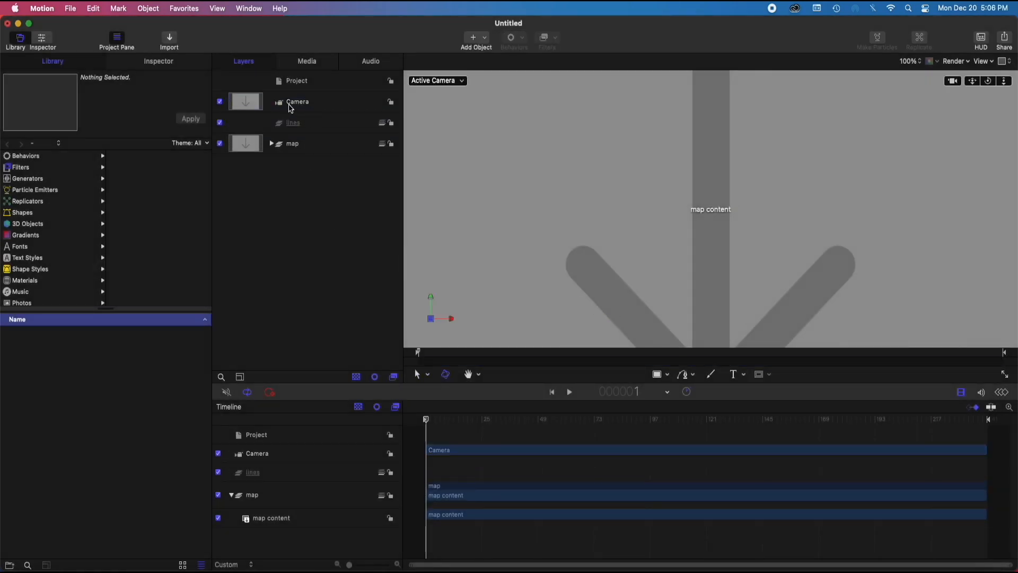
{"action": "left_click", "coordinate": [291, 106]}
{"action": "left_click", "coordinate": [908, 62]}
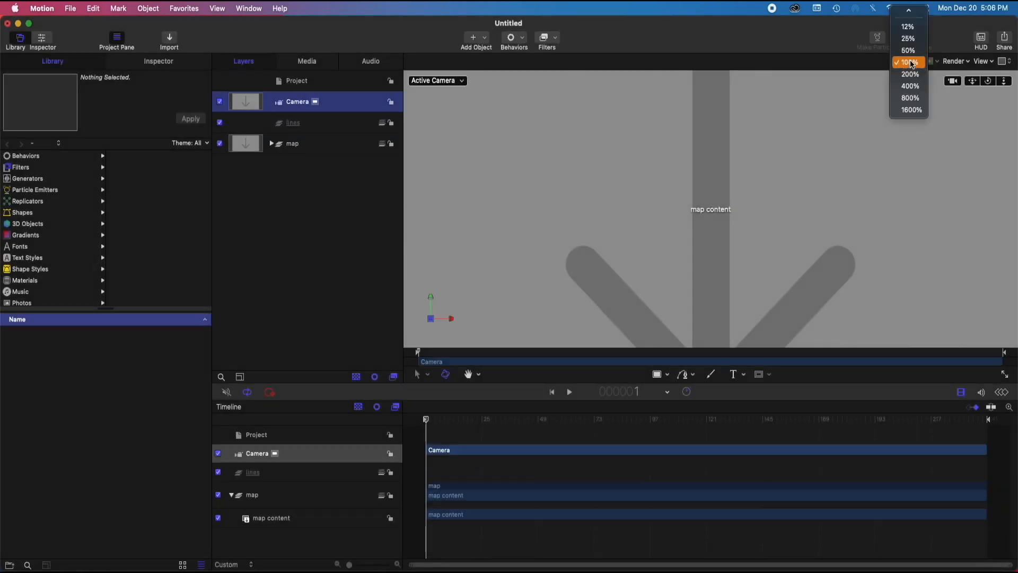
{"action": "left_click", "coordinate": [911, 33]}
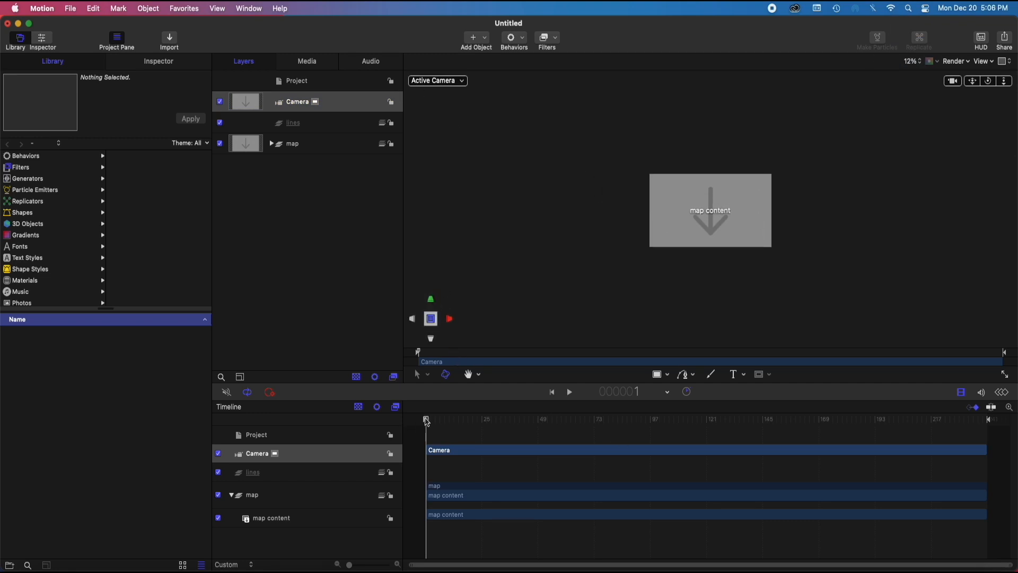
In the lines group, draw a seven-point straight-segment Bezier path around the map content arrow, ending just inside the loop
{"action": "mouse_move", "coordinate": [426, 419]}
{"action": "left_mouse_down"}
{"action": "mouse_move", "coordinate": [579, 411]}
{"action": "mouse_move", "coordinate": [408, 423]}
{"action": "left_mouse_up"}
{"action": "left_click", "coordinate": [304, 125]}
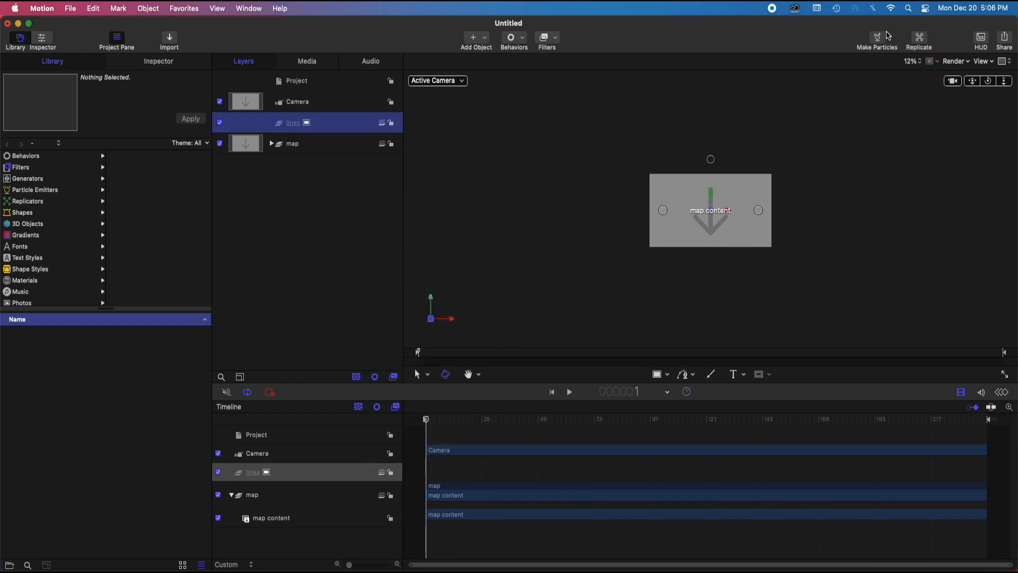
{"action": "left_click", "coordinate": [917, 62]}
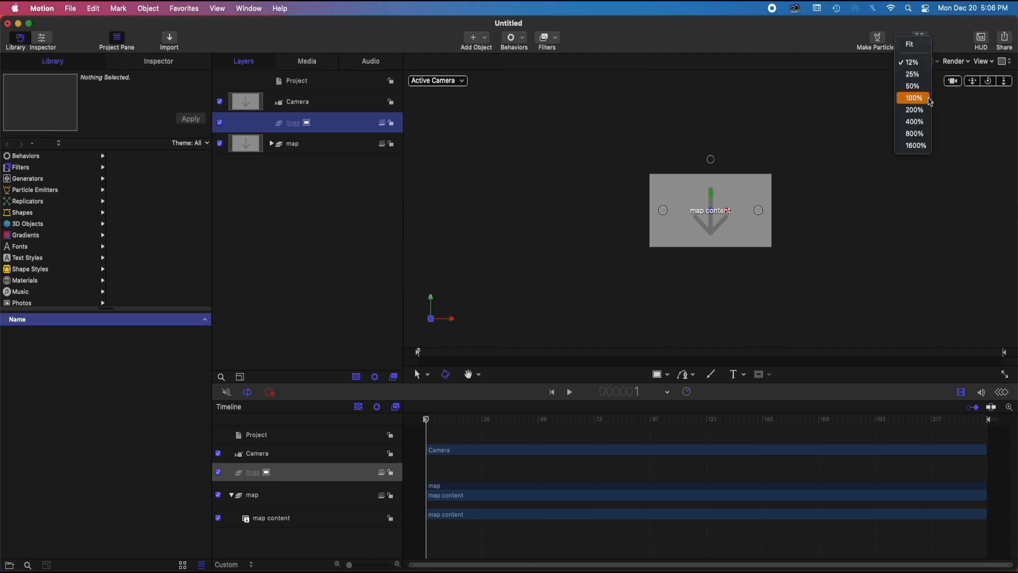
{"action": "left_click", "coordinate": [906, 45]}
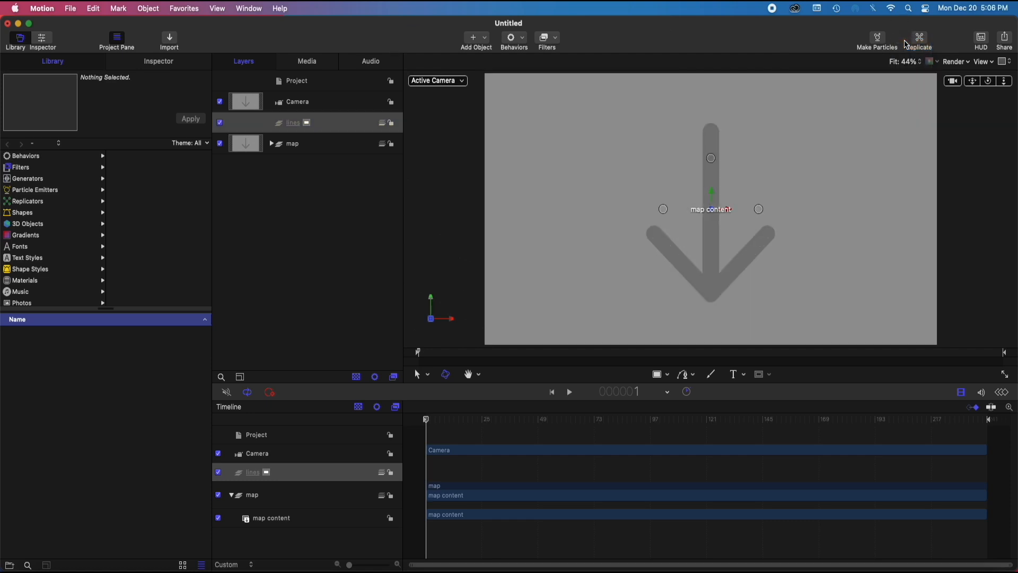
{"action": "left_click", "coordinate": [691, 374]}
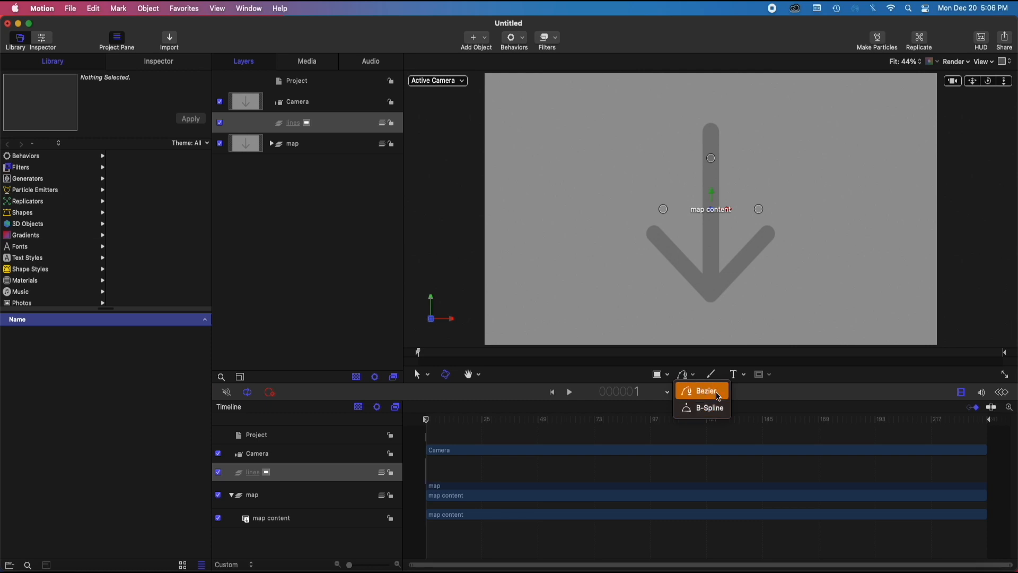
{"action": "left_click", "coordinate": [702, 387]}
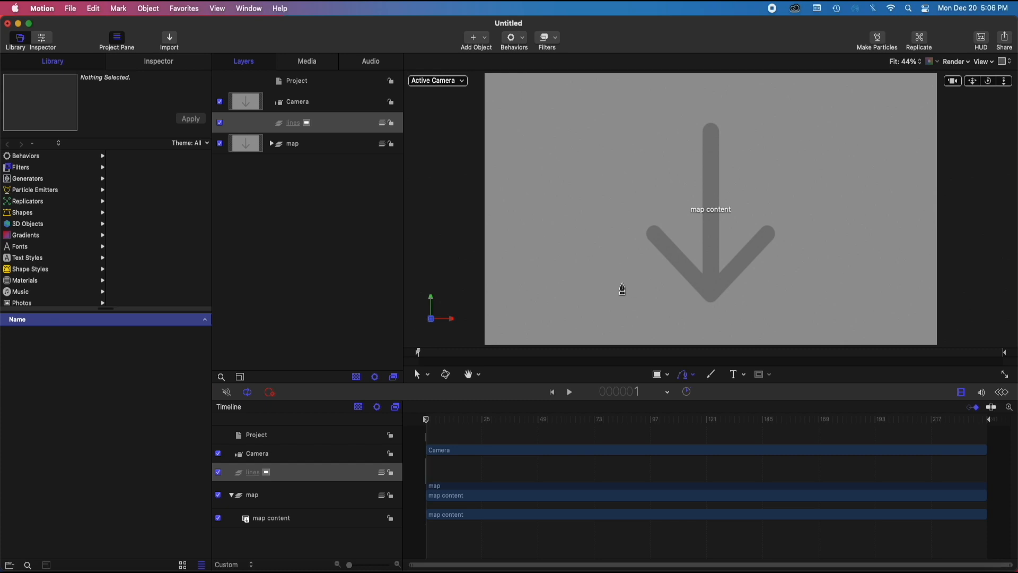
{"action": "left_click", "coordinate": [609, 285]}
{"action": "left_click", "coordinate": [592, 193]}
{"action": "left_click", "coordinate": [675, 111]}
{"action": "left_click", "coordinate": [800, 151]}
{"action": "left_click", "coordinate": [796, 256]}
{"action": "left_click", "coordinate": [752, 302]}
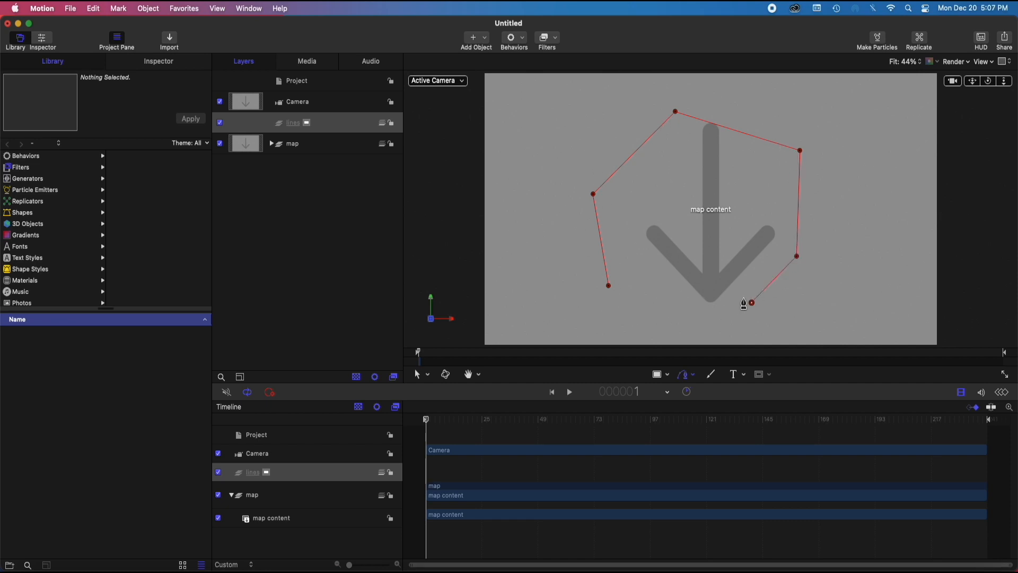
{"action": "left_click", "coordinate": [669, 224]}
Finish the Bezier path as an open shape and lock the map group
{"action": "left_click", "coordinate": [171, 65]}
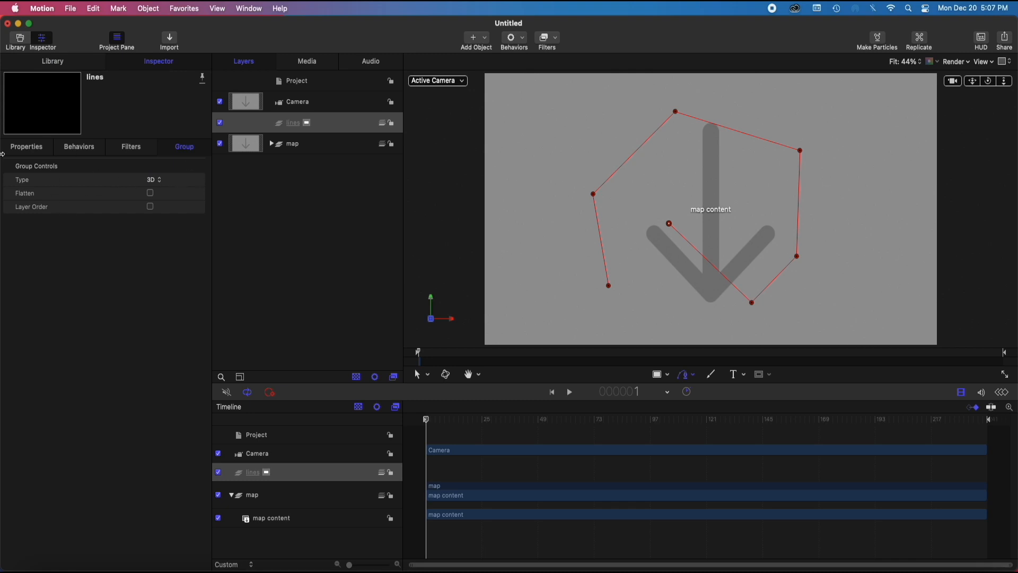
{"action": "left_click", "coordinate": [128, 149]}
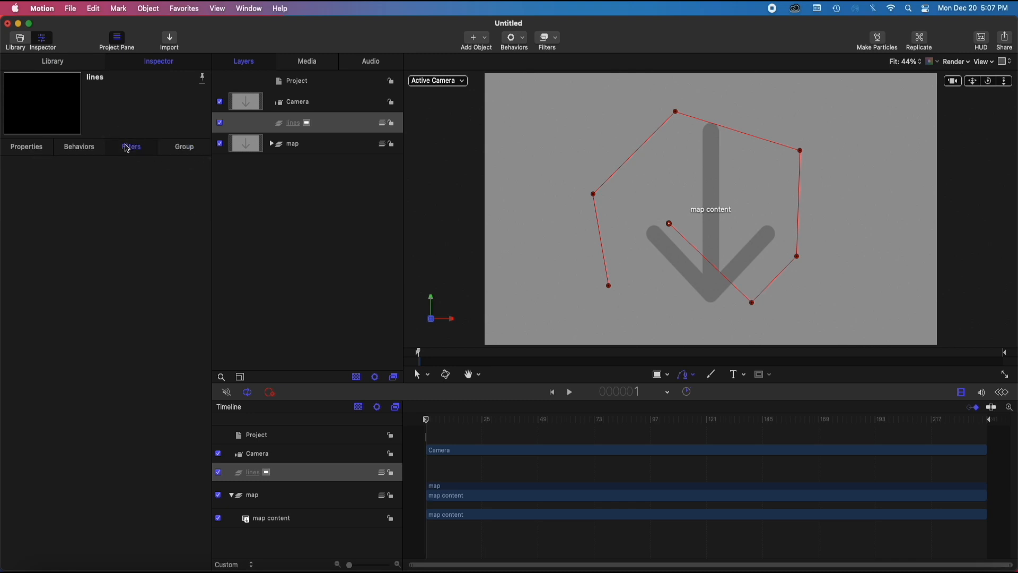
{"action": "left_click", "coordinate": [27, 149]}
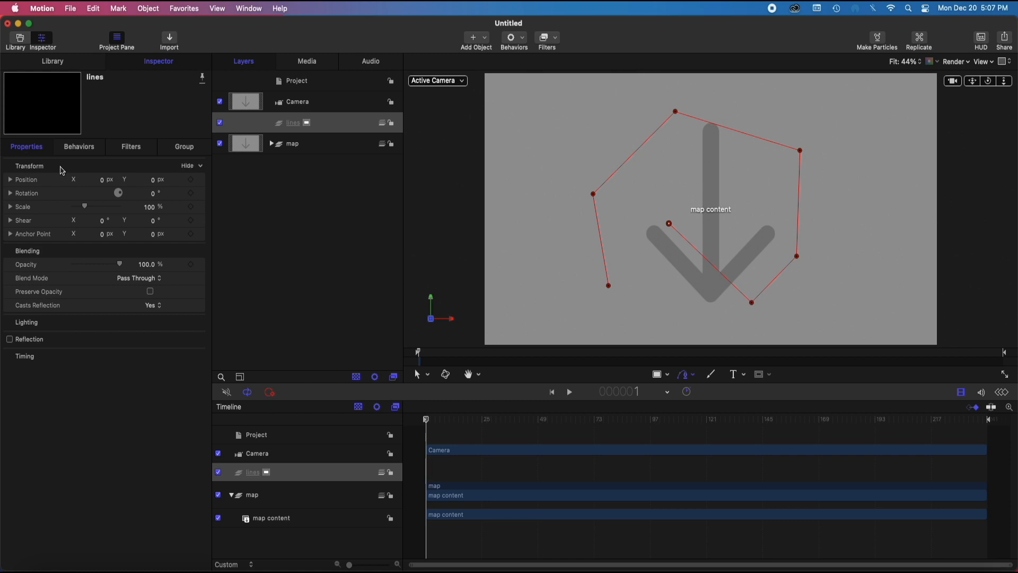
{"action": "left_click", "coordinate": [283, 124]}
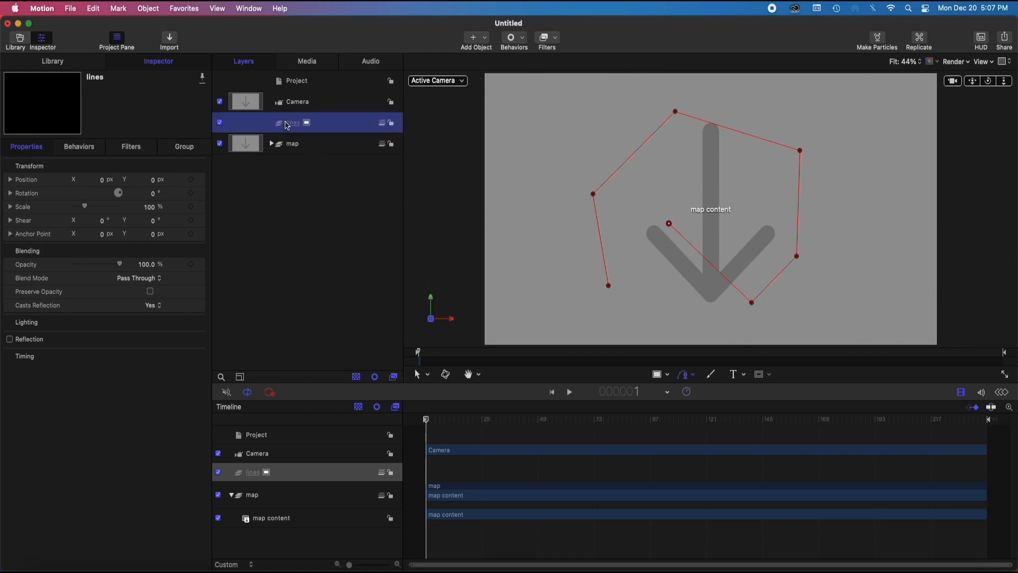
{"action": "left_click", "coordinate": [418, 373]}
{"action": "left_click", "coordinate": [308, 146]}
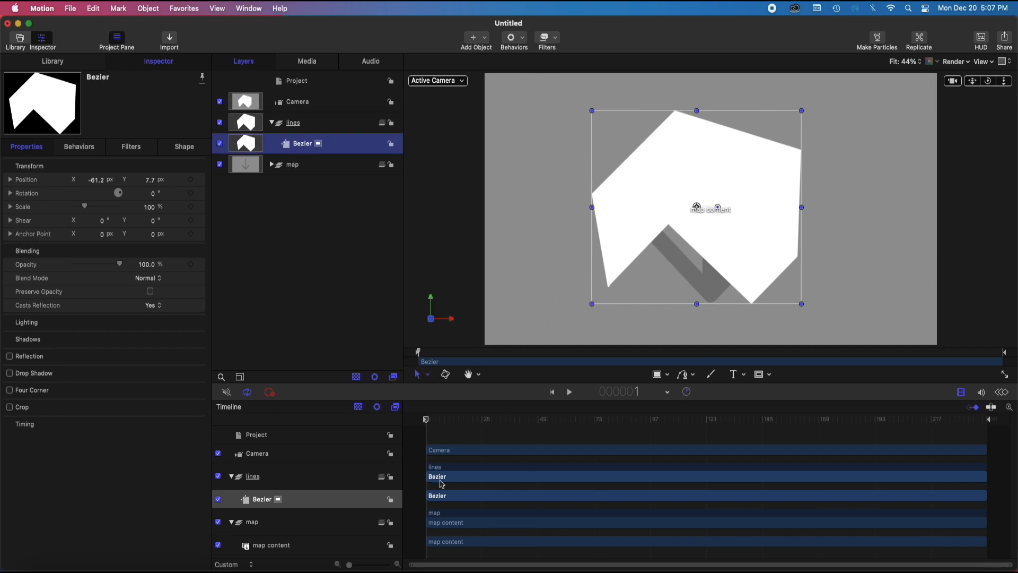
{"action": "left_click", "coordinate": [392, 166]}
Turn off the Bezier shape's fill, keeping its outline on
{"action": "left_click", "coordinate": [302, 144]}
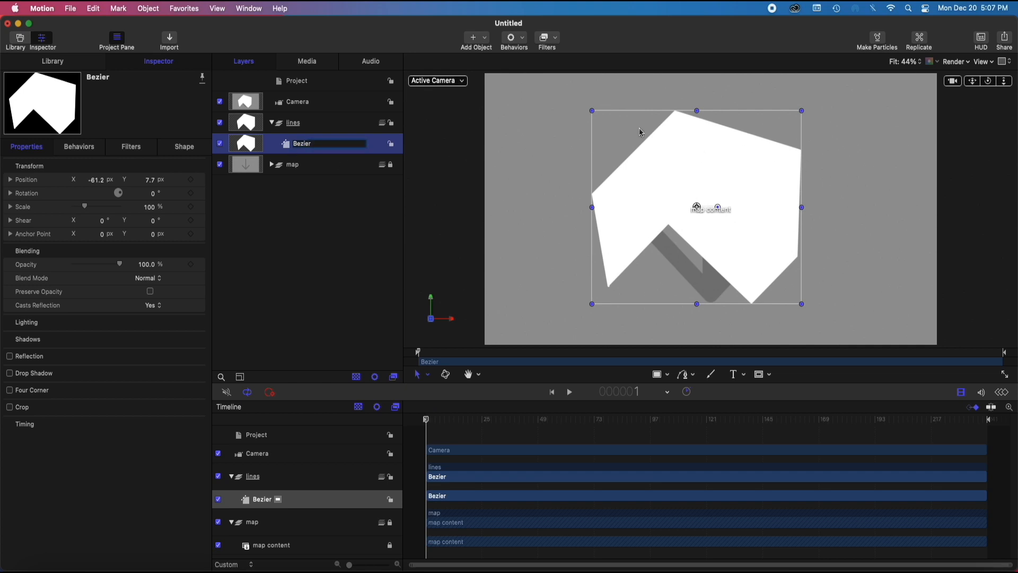
{"action": "left_click", "coordinate": [175, 149]}
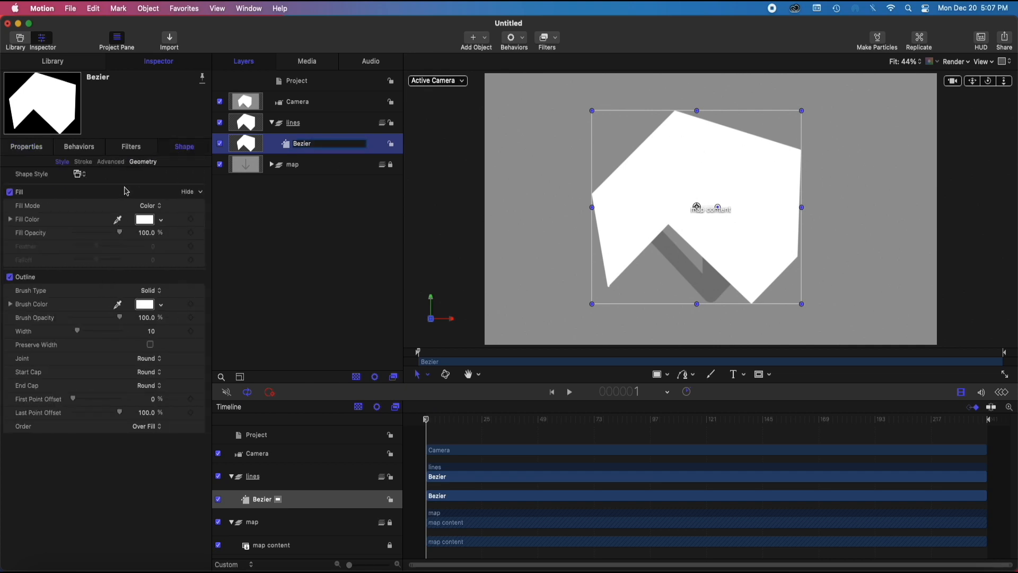
{"action": "left_click", "coordinate": [10, 192]}
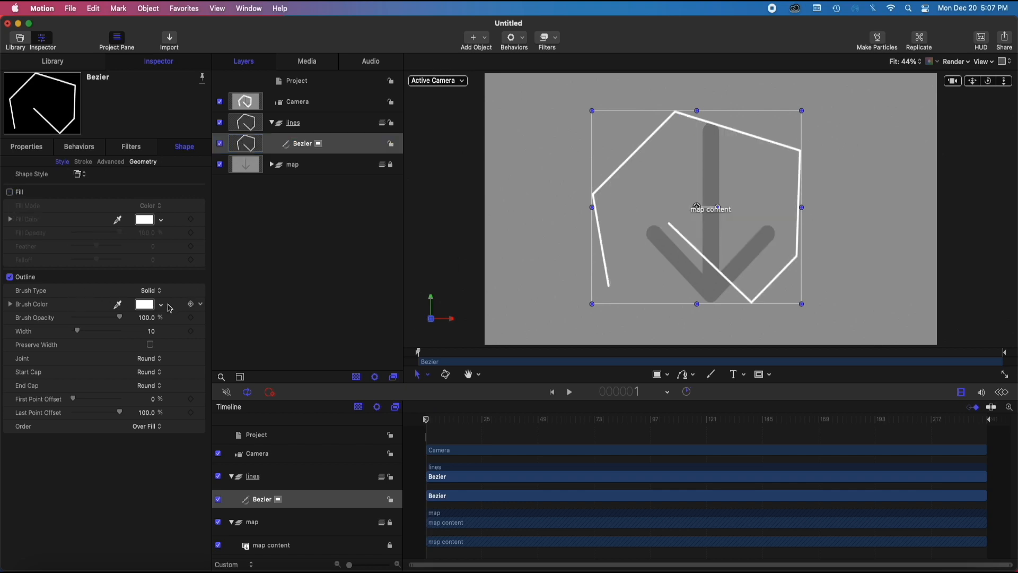
{"action": "left_click", "coordinate": [151, 291]}
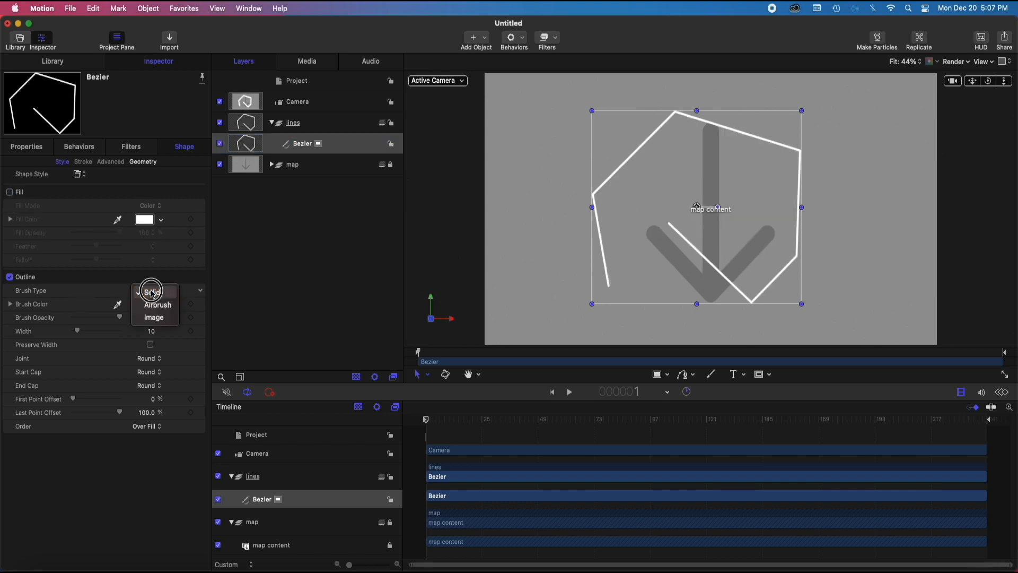
{"action": "left_click", "coordinate": [155, 318]}
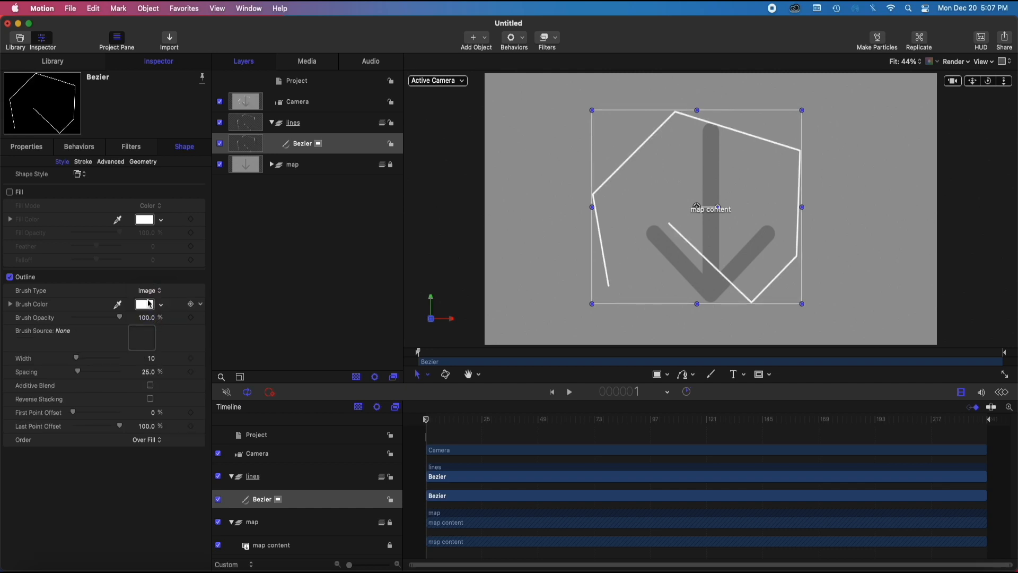
{"action": "left_click", "coordinate": [152, 291]}
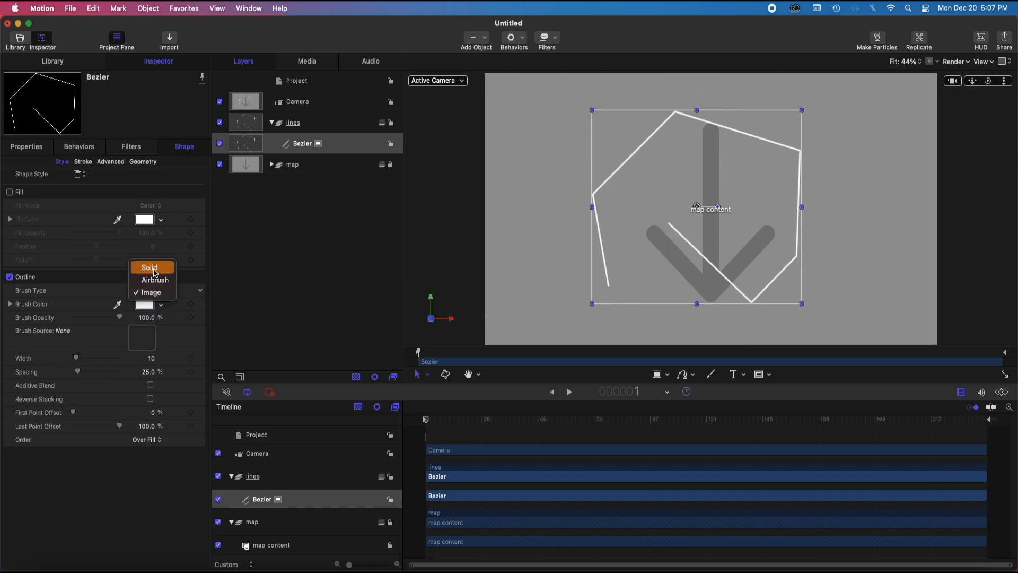
{"action": "left_click", "coordinate": [155, 268]}
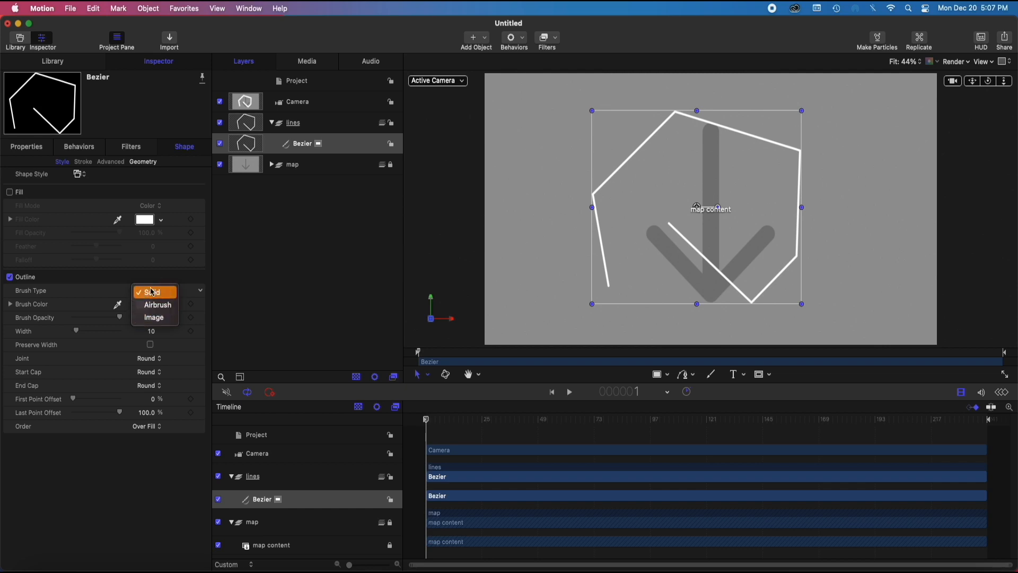
{"action": "left_click", "coordinate": [148, 291]}
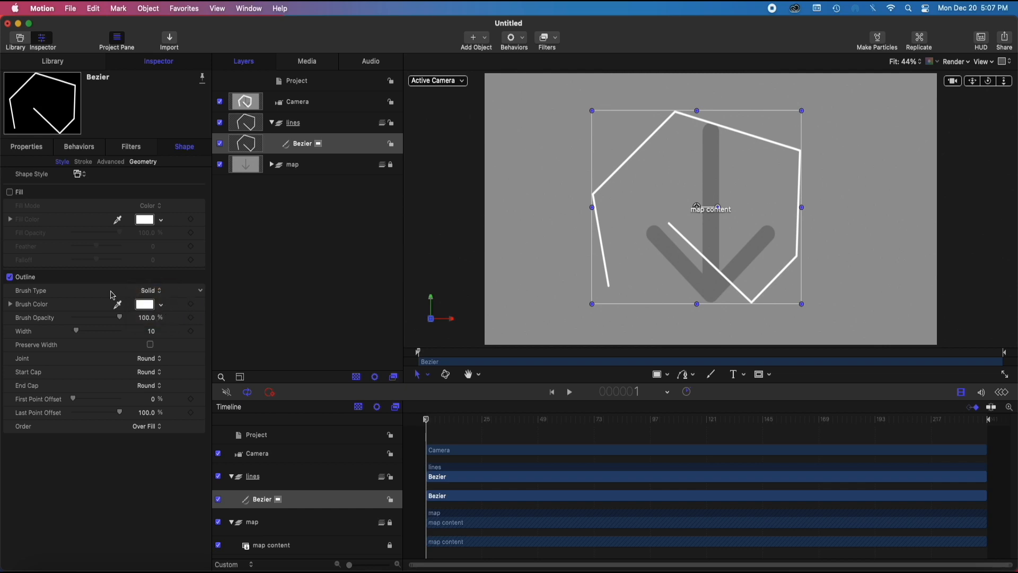
Set the Bezier outline's brush color to red using the color wheel
{"action": "left_click", "coordinate": [145, 305]}
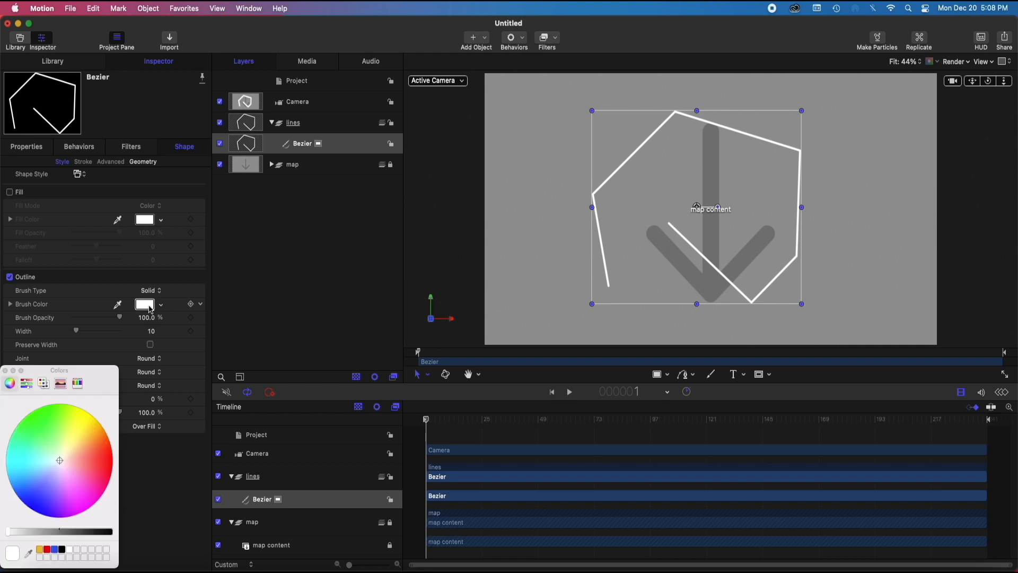
{"action": "mouse_move", "coordinate": [44, 460]}
{"action": "left_mouse_down"}
{"action": "mouse_move", "coordinate": [7, 456]}
{"action": "mouse_move", "coordinate": [16, 477]}
{"action": "mouse_move", "coordinate": [36, 431]}
{"action": "left_mouse_up"}
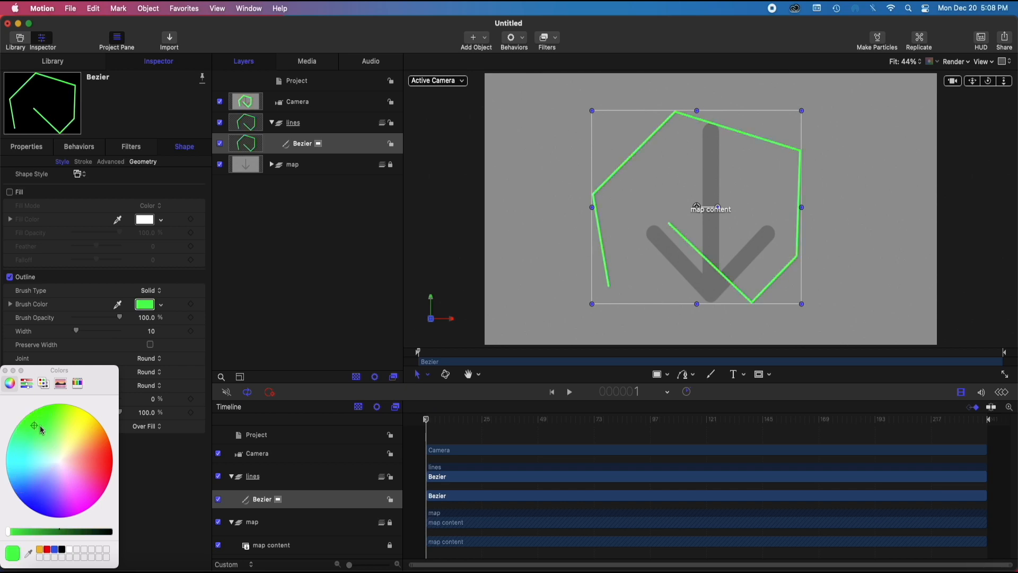
{"action": "mouse_move", "coordinate": [41, 429]}
{"action": "left_mouse_down"}
{"action": "mouse_move", "coordinate": [62, 454]}
{"action": "mouse_move", "coordinate": [111, 464]}
{"action": "left_mouse_up"}
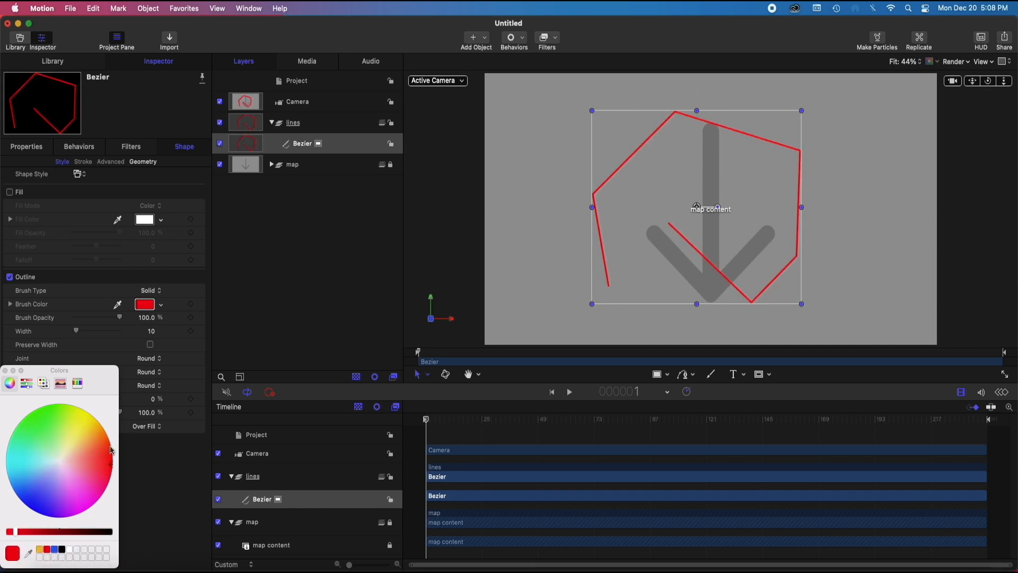
{"action": "left_click", "coordinate": [6, 371]}
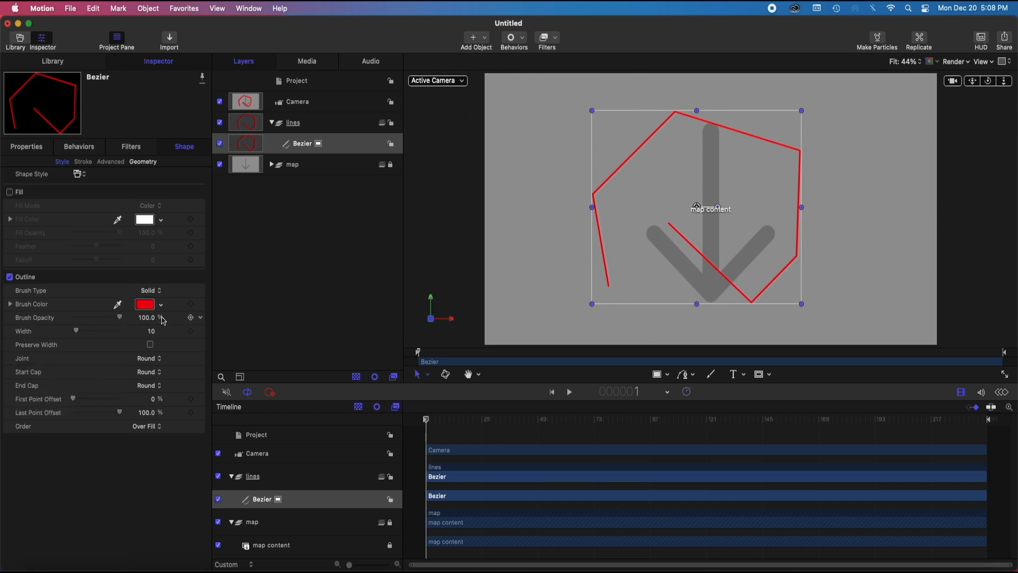
Publish the outline's Brush Color and Width parameters
{"action": "left_click", "coordinate": [202, 305]}
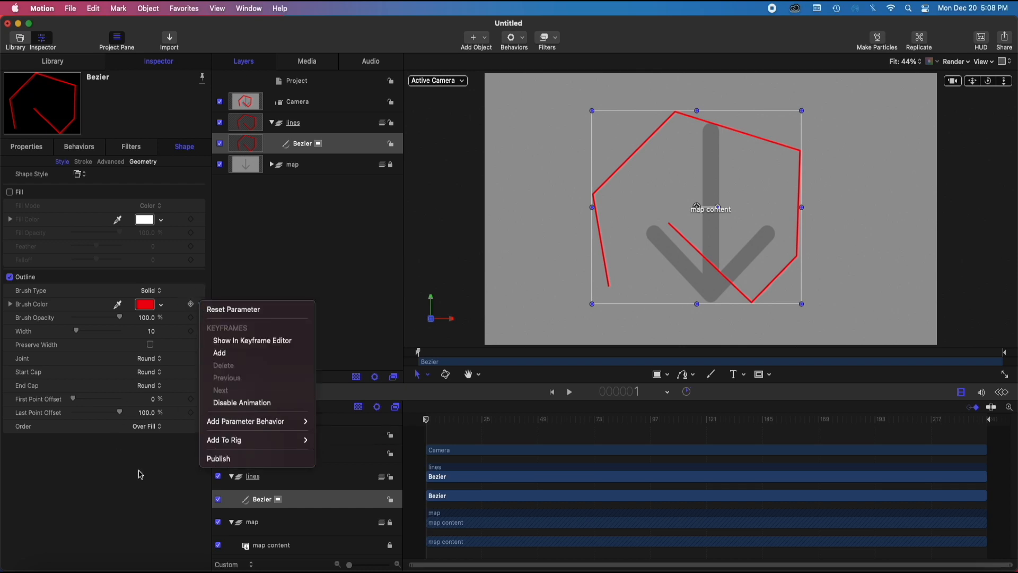
{"action": "left_click", "coordinate": [222, 460]}
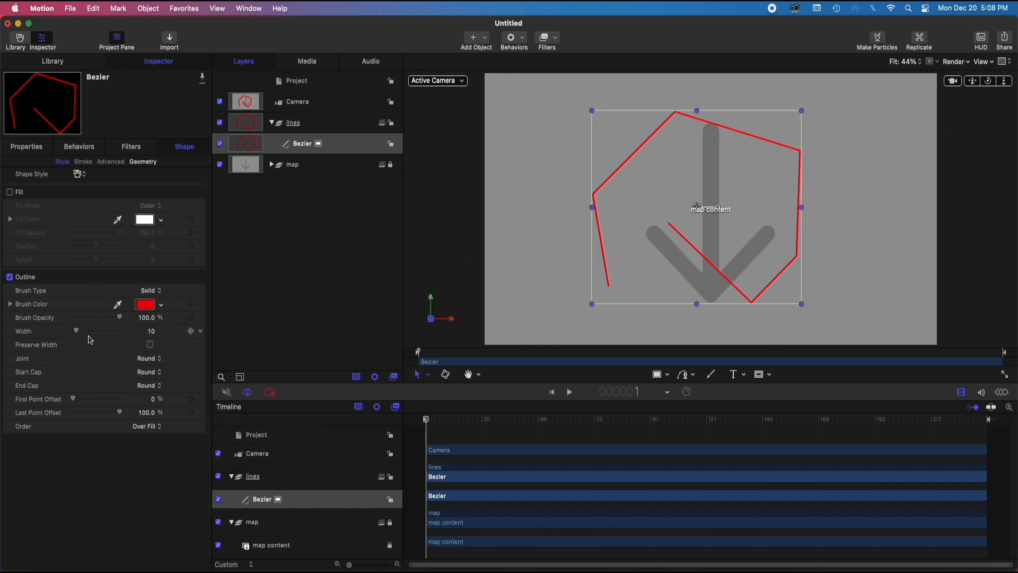
{"action": "left_click", "coordinate": [199, 331]}
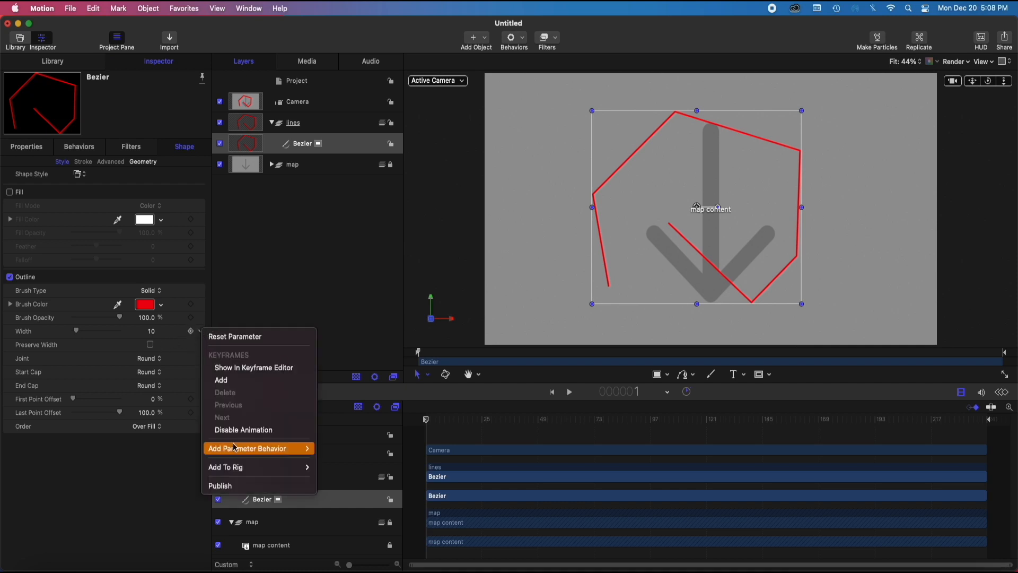
{"action": "left_click", "coordinate": [224, 486]}
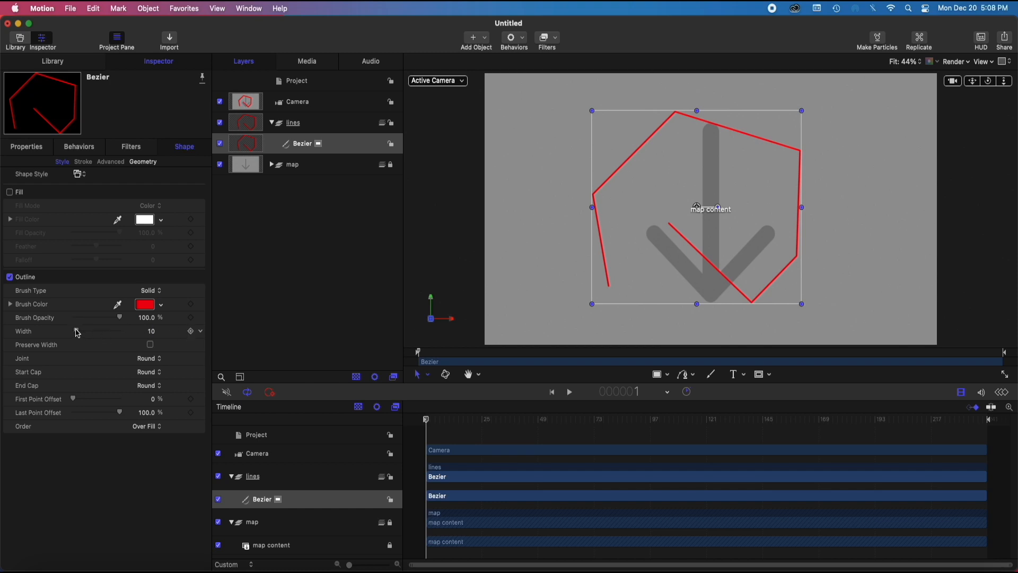
Set the Bezier outline's width to 20 and turn on Preserve Width, keeping the Round joint
{"action": "left_click_drag", "start_coordinate": [77, 333], "coordinate": [80, 332]}
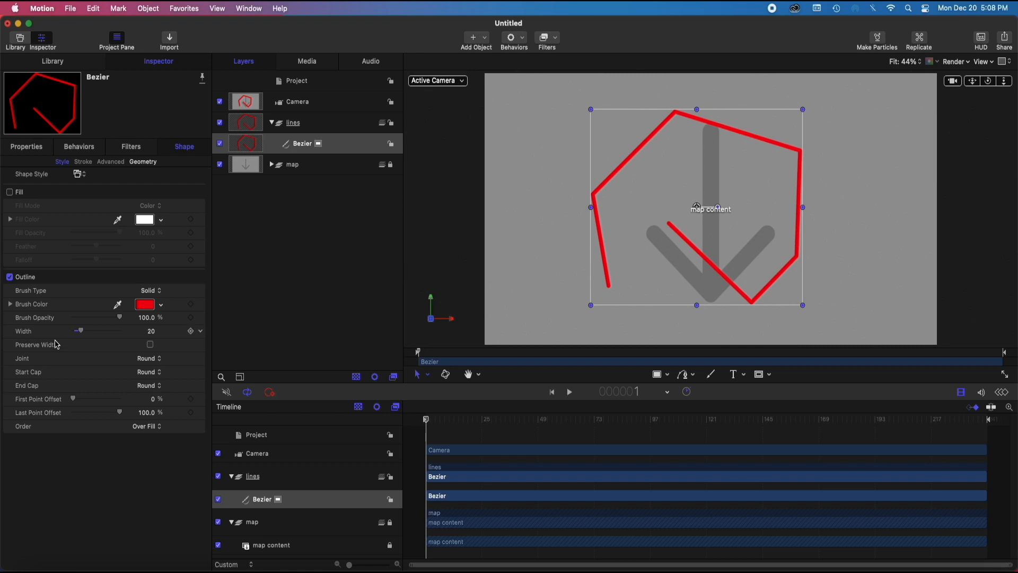
{"action": "left_click", "coordinate": [151, 345]}
{"action": "left_click", "coordinate": [150, 364]}
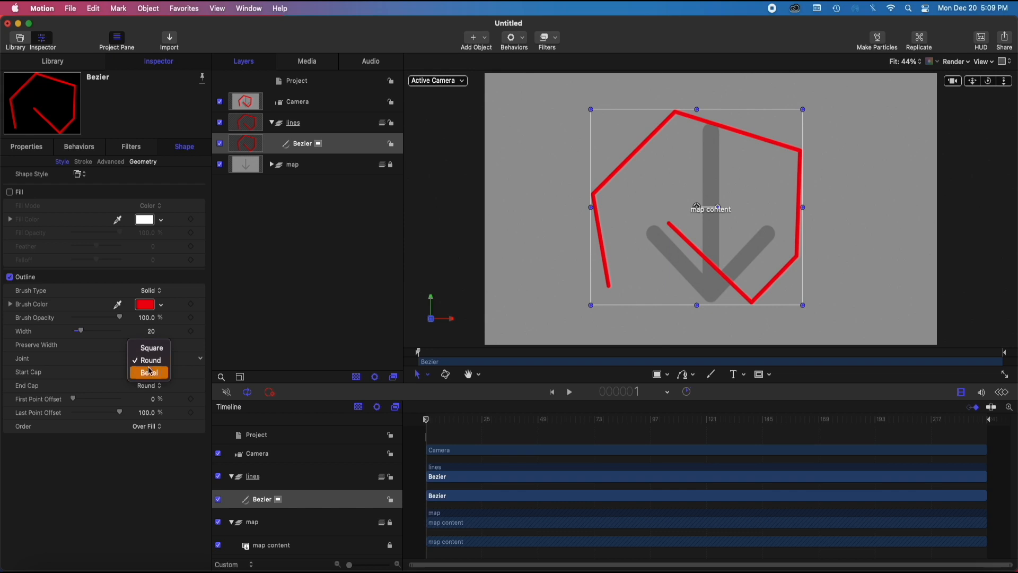
{"action": "left_click", "coordinate": [146, 470]}
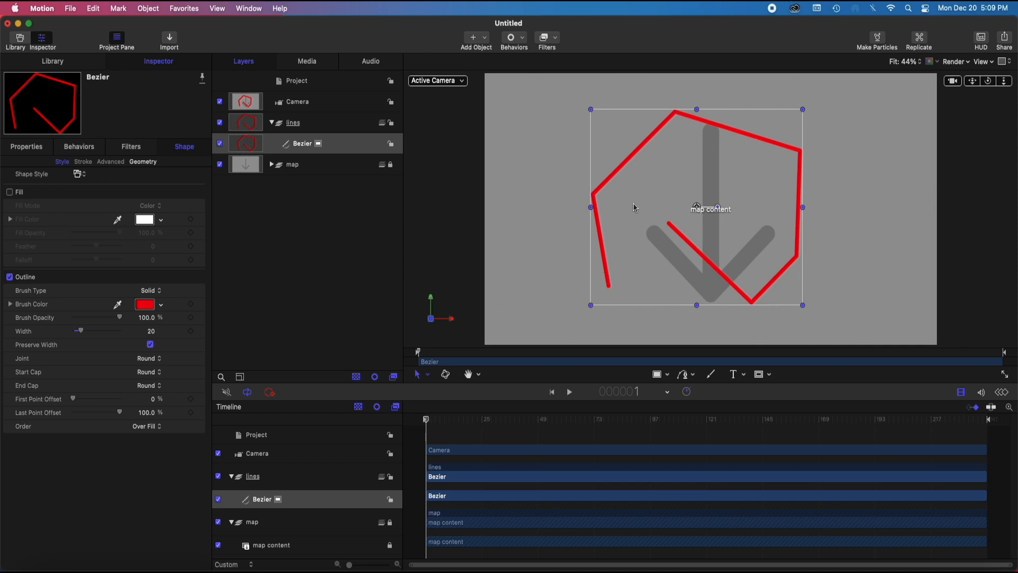
Set the outline's End Cap to Arrow and publish that parameter
{"action": "left_click", "coordinate": [142, 387]}
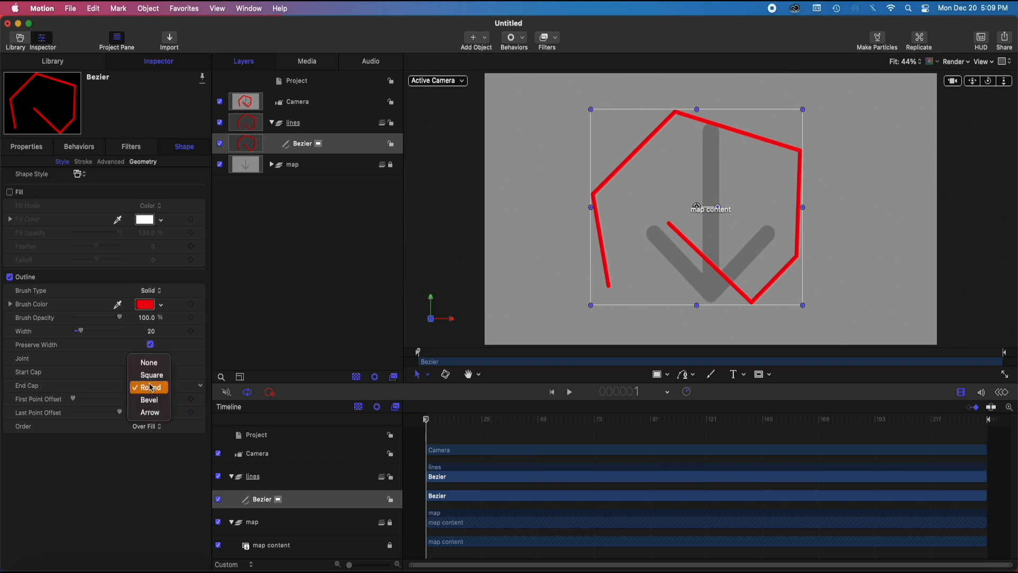
{"action": "left_click", "coordinate": [152, 413]}
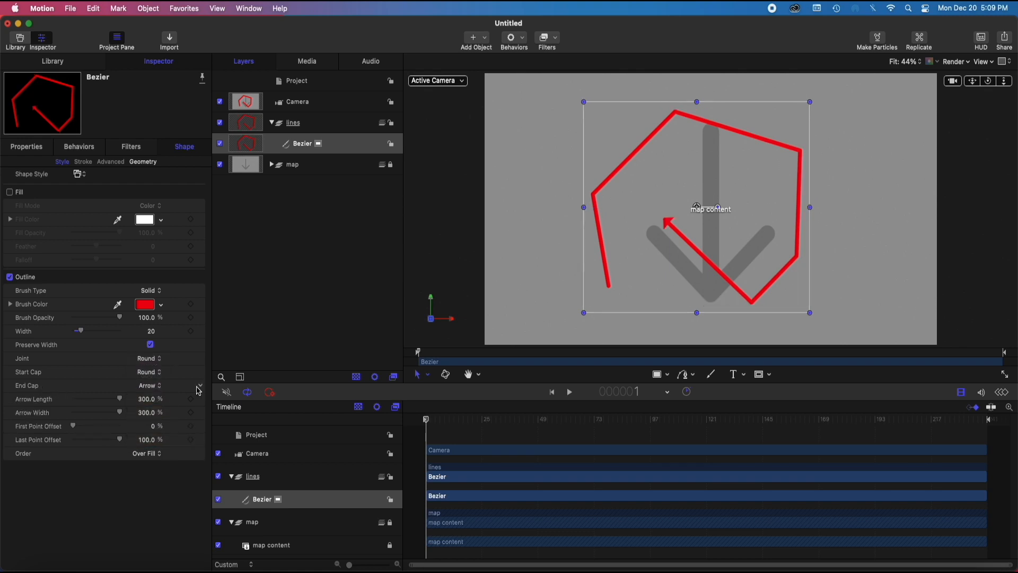
{"action": "left_click", "coordinate": [201, 387]}
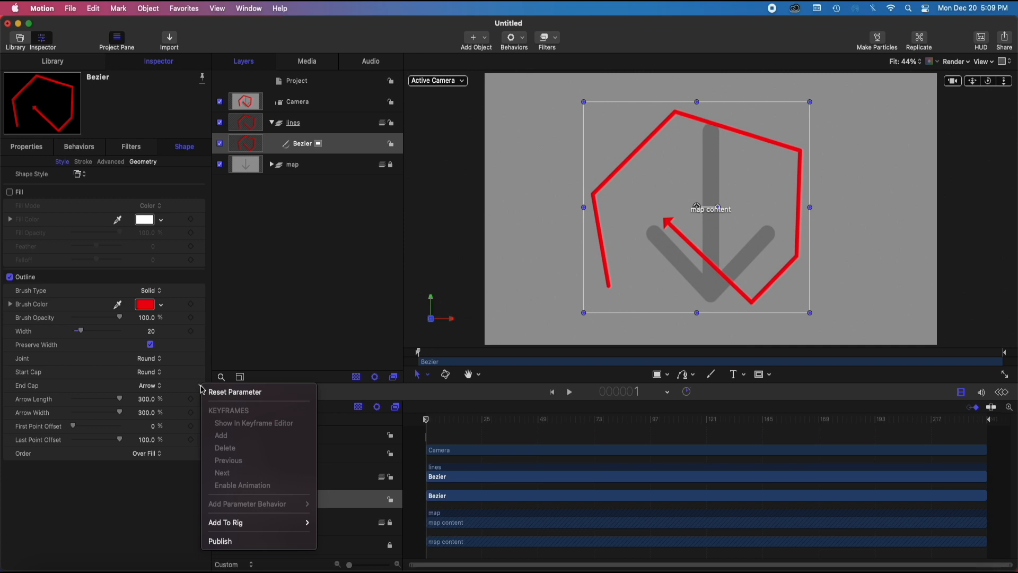
{"action": "left_click", "coordinate": [221, 543]}
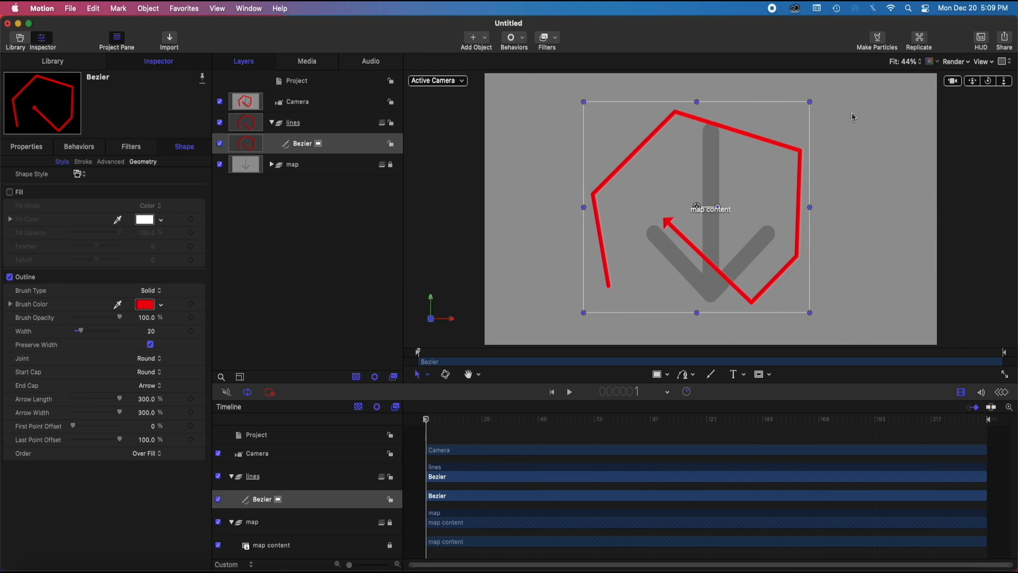
Round the Bezier shape's corners with a Roundness of 13 in its geometry settings
{"action": "left_click", "coordinate": [143, 162]}
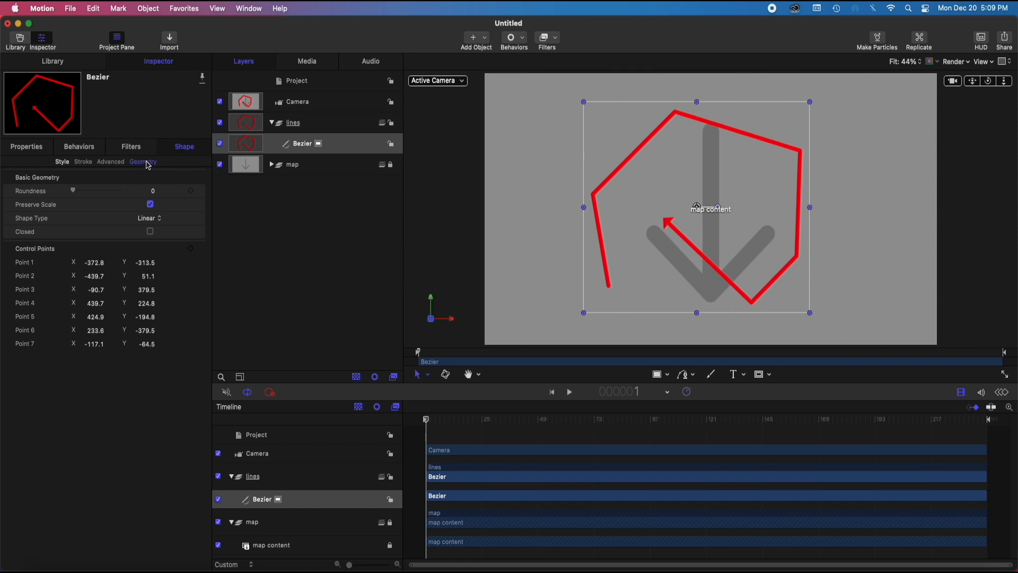
{"action": "left_click_drag", "start_coordinate": [73, 195], "coordinate": [102, 195]}
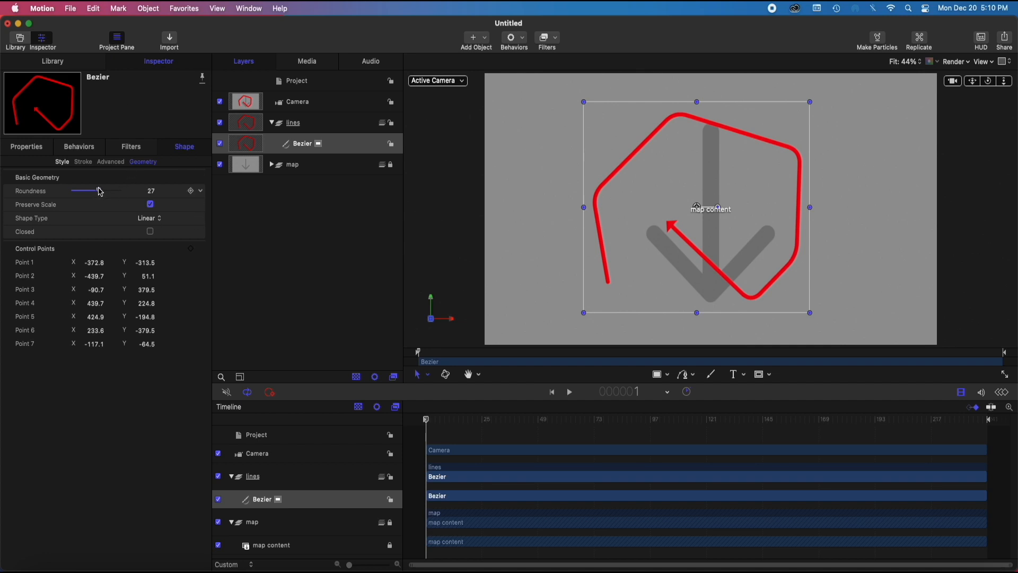
{"action": "mouse_move", "coordinate": [101, 191]}
{"action": "left_mouse_down"}
{"action": "mouse_move", "coordinate": [162, 192]}
{"action": "mouse_move", "coordinate": [84, 192]}
{"action": "left_mouse_up"}
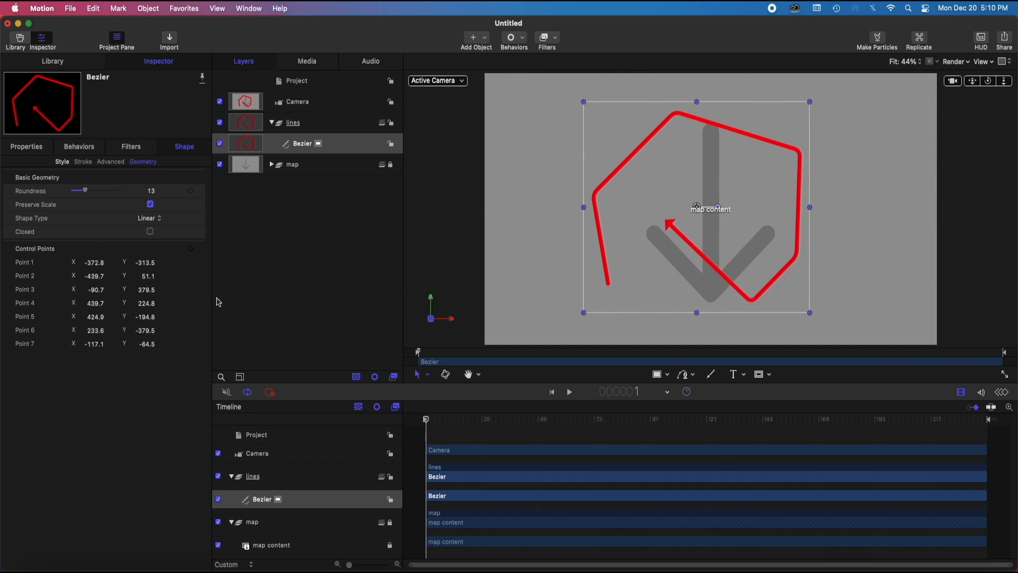
Publish the Bezier shape's Control Points parameter
{"action": "left_click", "coordinate": [34, 151]}
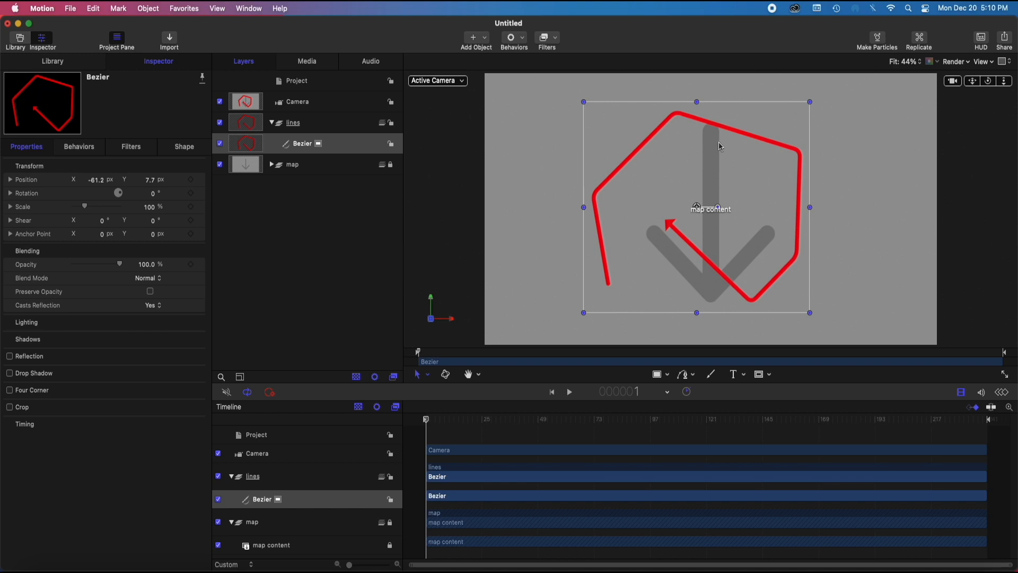
{"action": "left_click_drag", "start_coordinate": [426, 419], "coordinate": [308, 411]}
{"action": "key", "text": "F4"}
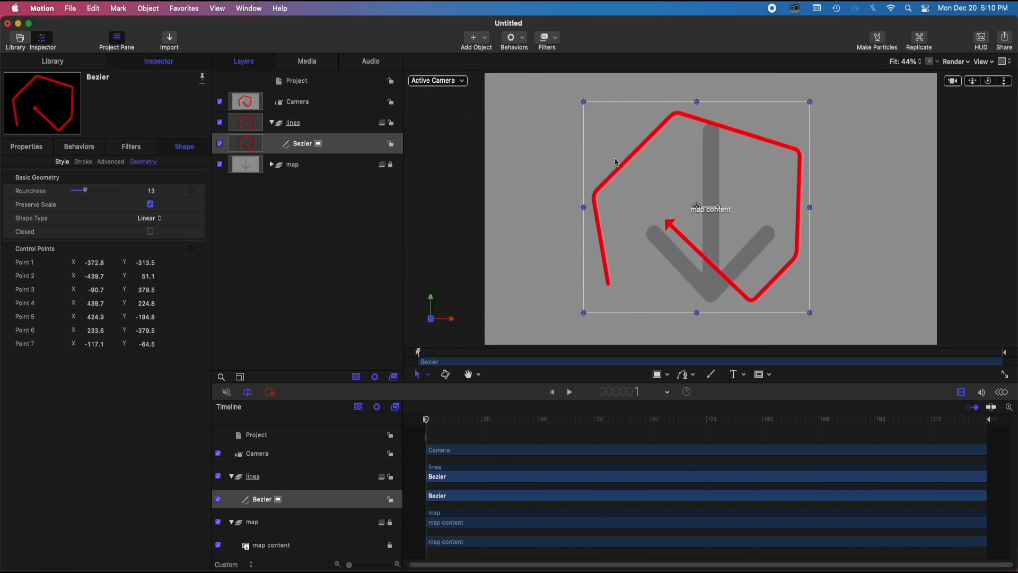
{"action": "left_click", "coordinate": [199, 249]}
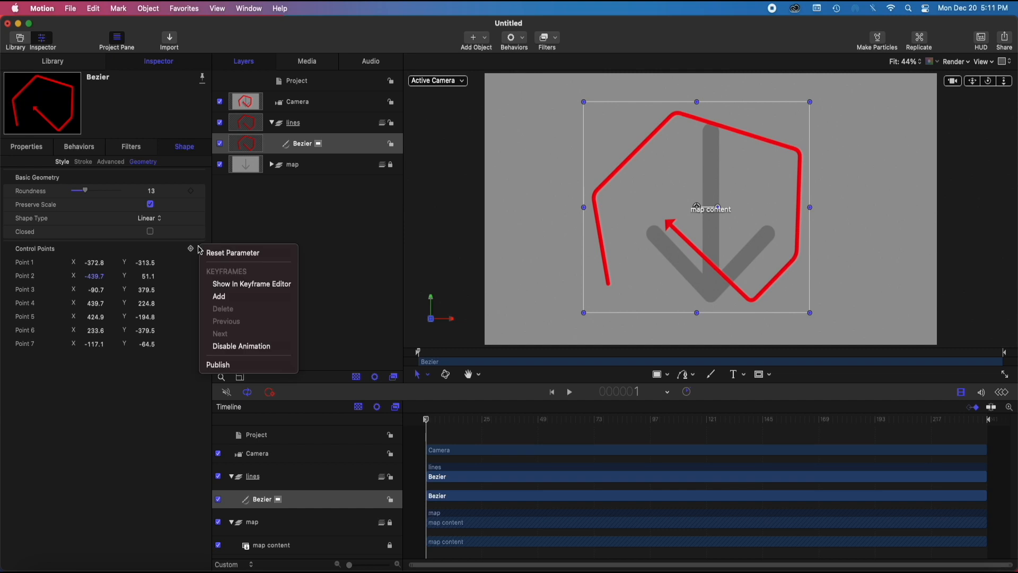
{"action": "left_click", "coordinate": [218, 365]}
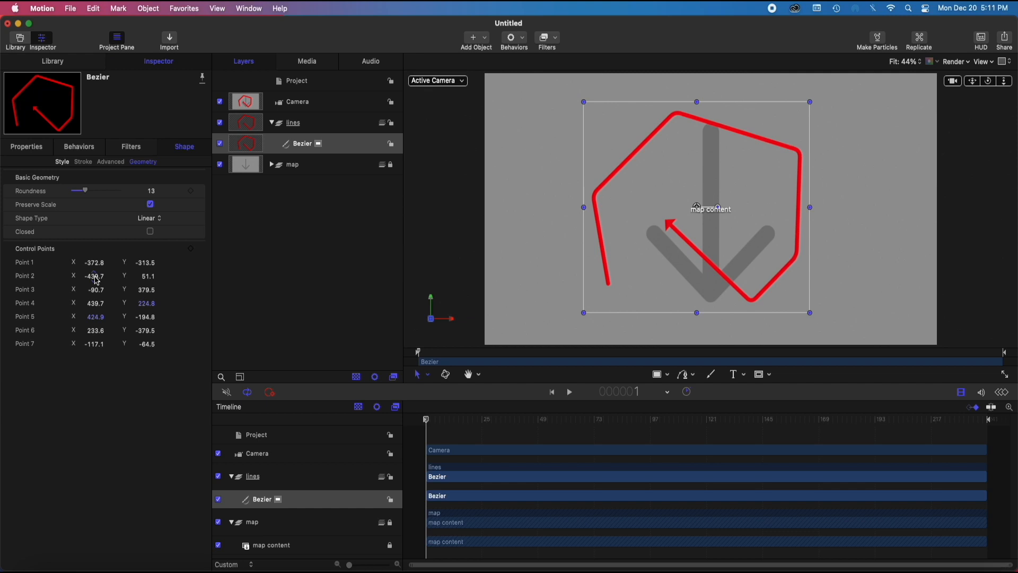
Move control point 2 to X -381.6, Y 107.0, point 3 to X 20.8, Y 390.0, and point 4 to X 470.7
{"action": "mouse_move", "coordinate": [95, 280]}
{"action": "left_mouse_down"}
{"action": "mouse_move", "coordinate": [124, 280]}
{"action": "mouse_move", "coordinate": [82, 276]}
{"action": "left_mouse_up"}
{"action": "left_click_drag", "start_coordinate": [147, 276], "coordinate": [176, 265]}
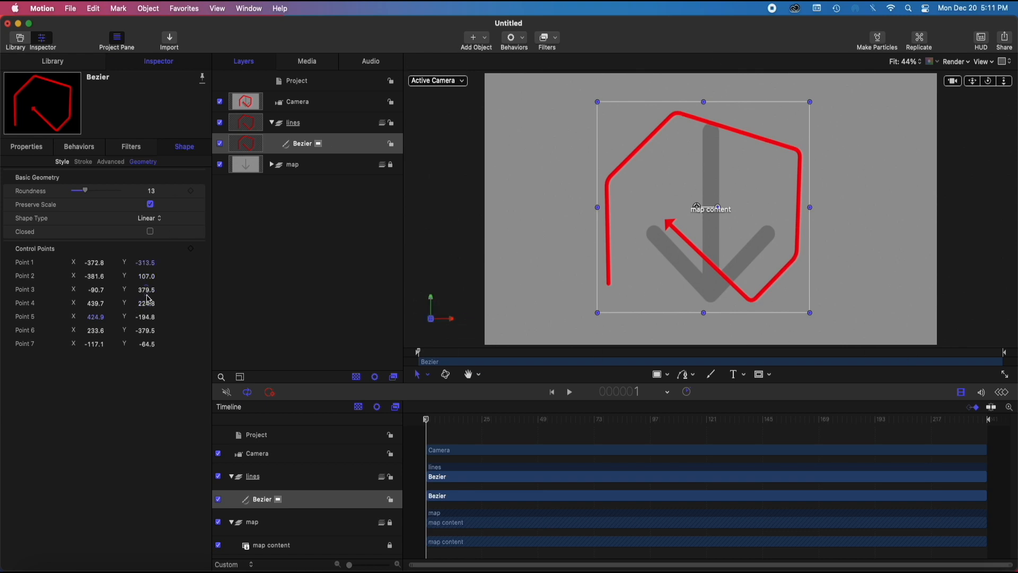
{"action": "left_click_drag", "start_coordinate": [146, 289], "coordinate": [96, 304]}
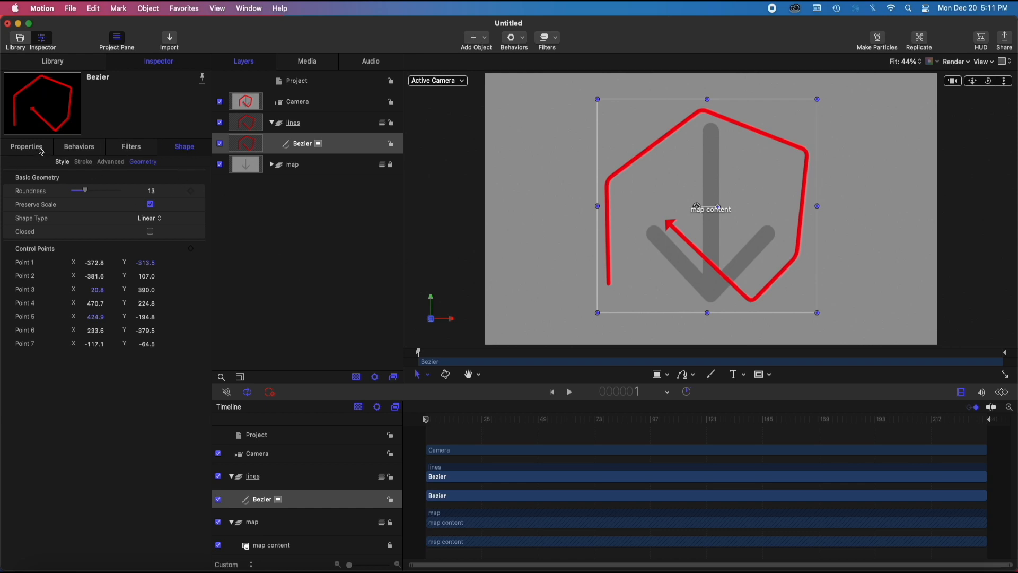
Set the outline's Last Point Offset to 0% and keyframe both First and Last Point Offset at frame 1
{"action": "left_click", "coordinate": [62, 162]}
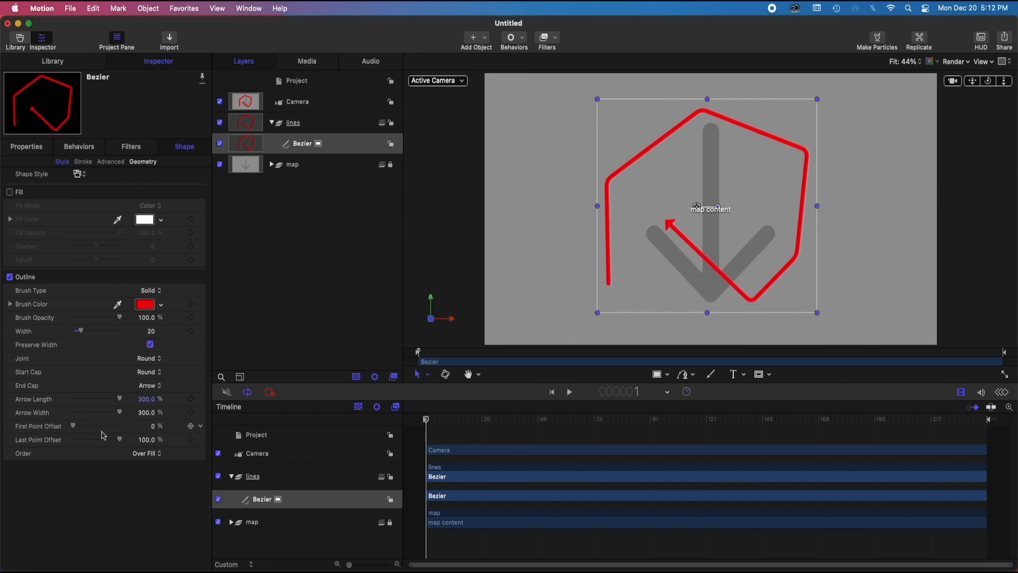
{"action": "left_click_drag", "start_coordinate": [119, 442], "coordinate": [51, 443]}
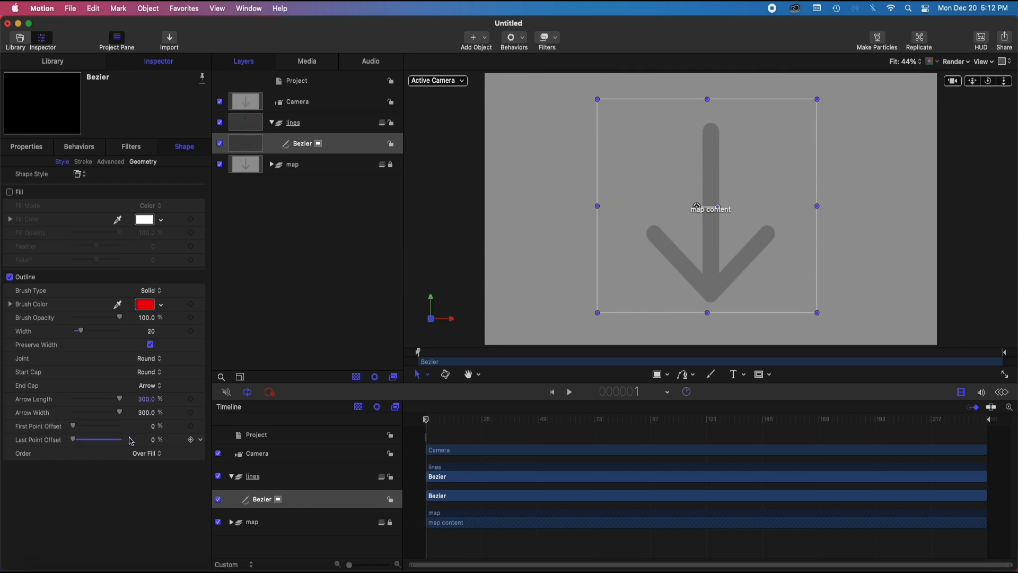
{"action": "left_click", "coordinate": [191, 441]}
{"action": "left_click", "coordinate": [191, 427]}
Keyframe both point offsets at frame 3, and set Last Point Offset to 100% at frame 46
{"action": "left_click", "coordinate": [430, 420]}
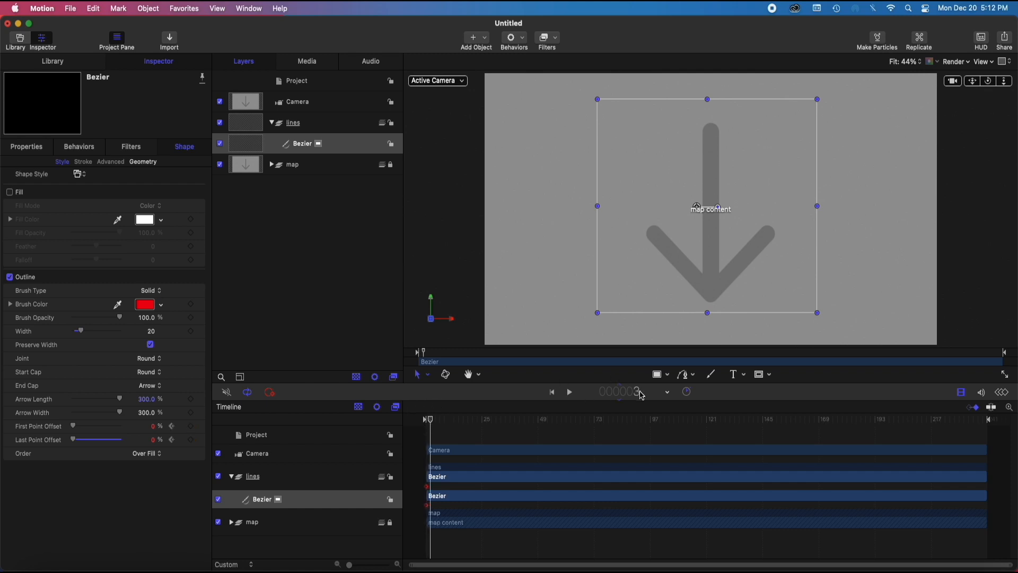
{"action": "left_click", "coordinate": [191, 439]}
{"action": "left_click", "coordinate": [191, 426]}
{"action": "left_click_drag", "start_coordinate": [433, 422], "coordinate": [533, 424]}
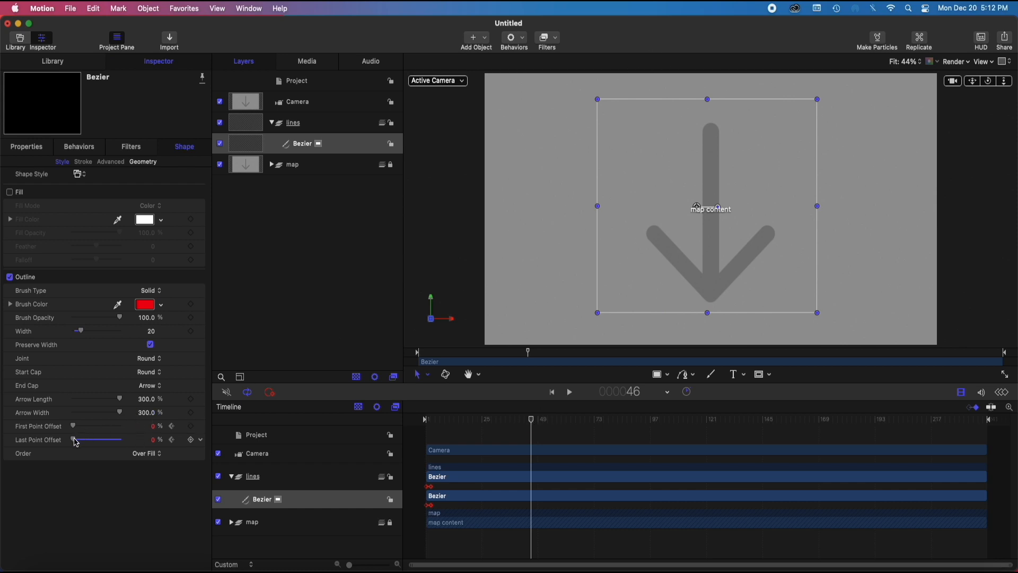
{"action": "left_click_drag", "start_coordinate": [76, 442], "coordinate": [136, 446]}
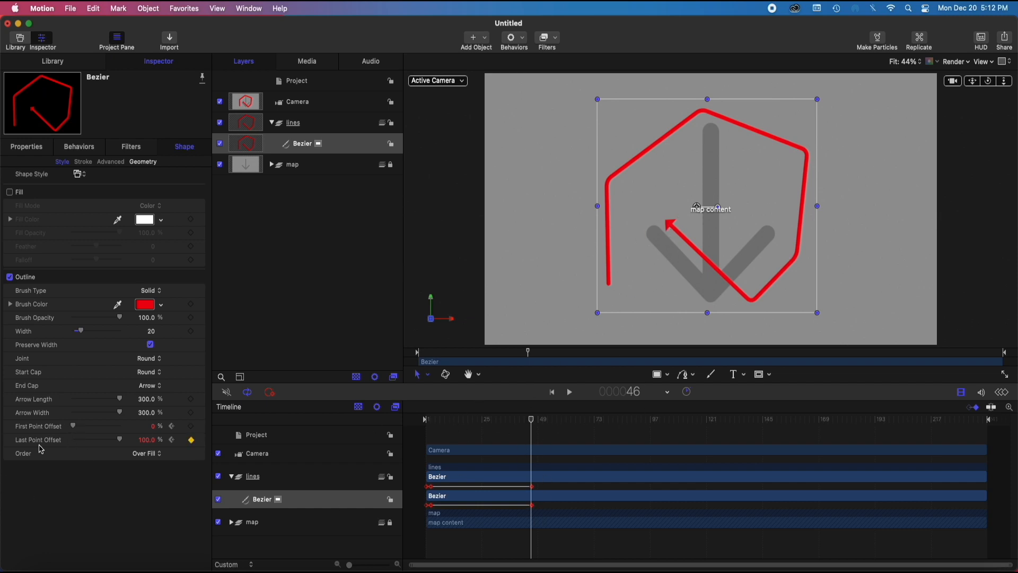
Keyframe First Point Offset at 0% on frame 183 and set it to 100% on frame 217
{"action": "left_click_drag", "start_coordinate": [531, 425], "coordinate": [843, 438]}
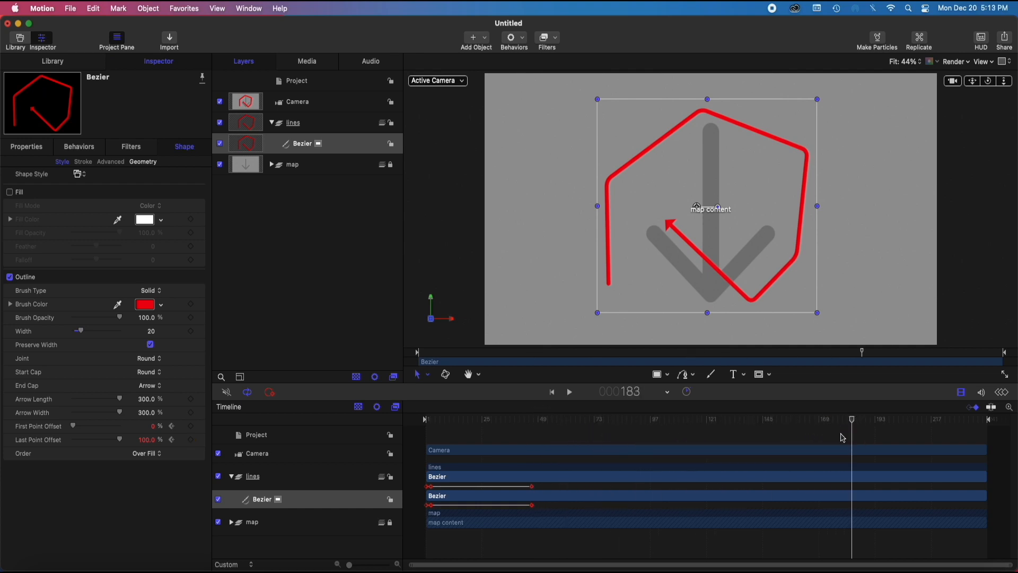
{"action": "left_click", "coordinate": [191, 426]}
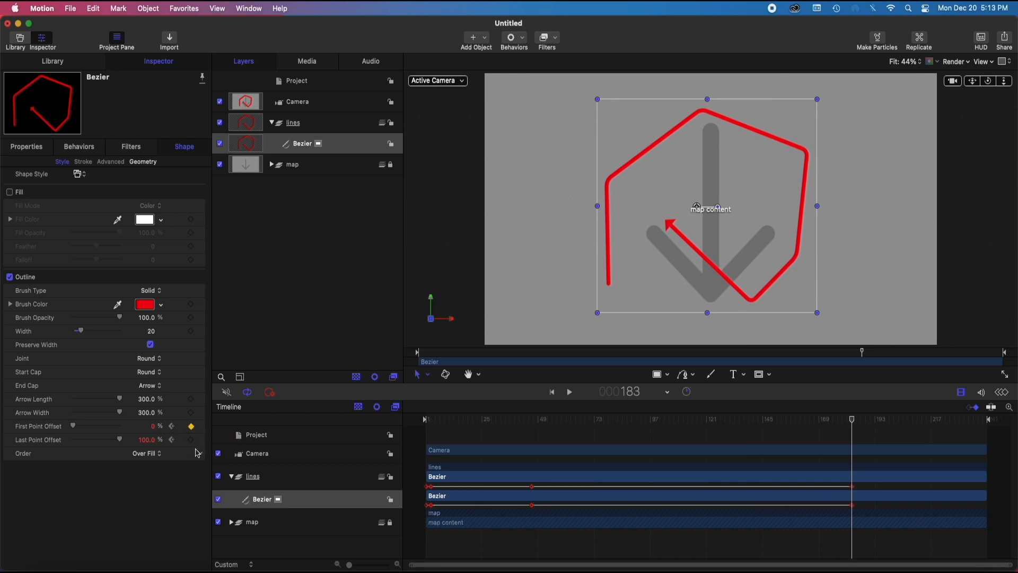
{"action": "left_click_drag", "start_coordinate": [852, 413], "coordinate": [931, 423]}
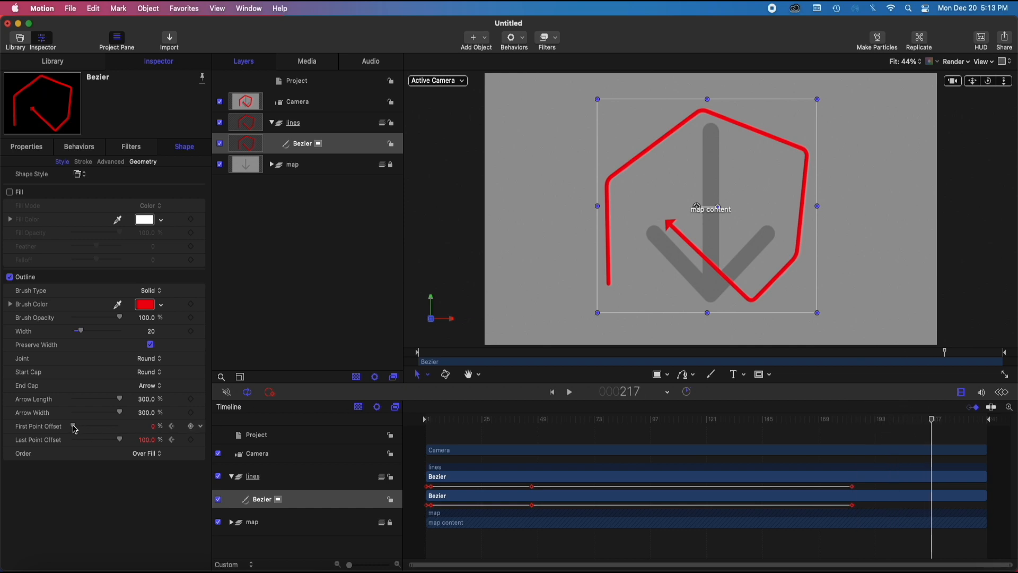
{"action": "left_click_drag", "start_coordinate": [75, 427], "coordinate": [133, 422]}
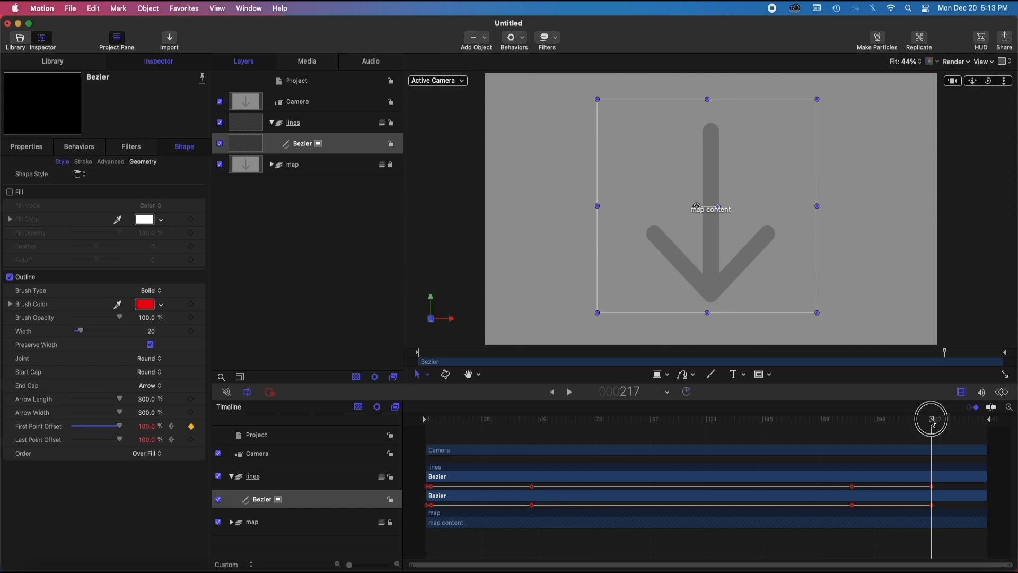
Shorten the project's play range to end just after the last keyframe, and return the playhead to frame 1
{"action": "left_click", "coordinate": [977, 422]}
{"action": "mouse_move", "coordinate": [977, 422]}
{"action": "left_mouse_down"}
{"action": "mouse_move", "coordinate": [421, 430]}
{"action": "mouse_move", "coordinate": [956, 452]}
{"action": "mouse_move", "coordinate": [436, 450]}
{"action": "mouse_move", "coordinate": [468, 422]}
{"action": "mouse_move", "coordinate": [484, 470]}
{"action": "mouse_move", "coordinate": [361, 441]}
{"action": "mouse_move", "coordinate": [427, 432]}
{"action": "left_mouse_up"}
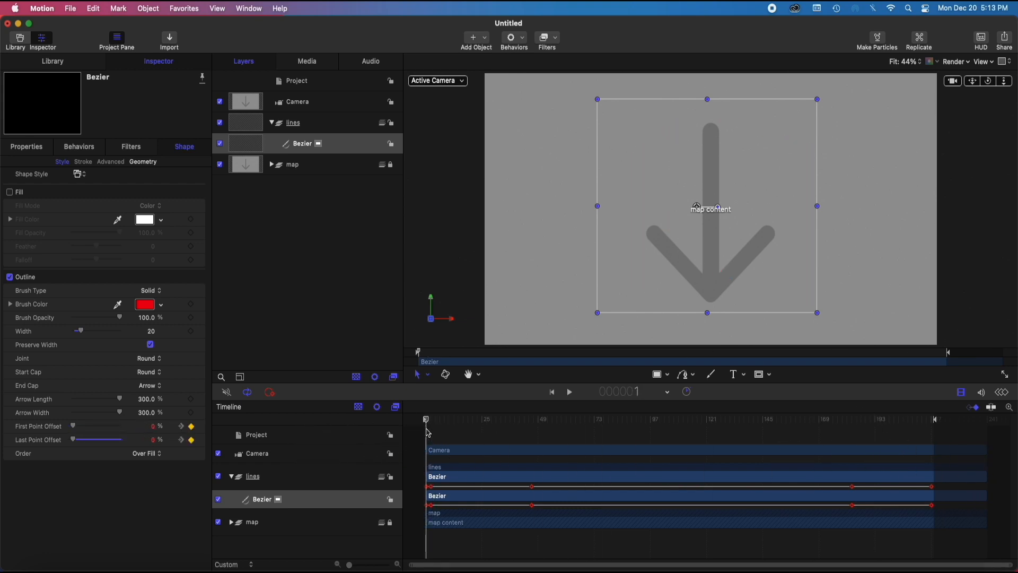
Add a timeline marker and place it just after the frame 46 keyframe, at about frame 49
{"action": "right_click", "coordinate": [490, 418]}
{"action": "left_click", "coordinate": [496, 419]}
{"action": "left_click_drag", "start_coordinate": [482, 419], "coordinate": [539, 427]}
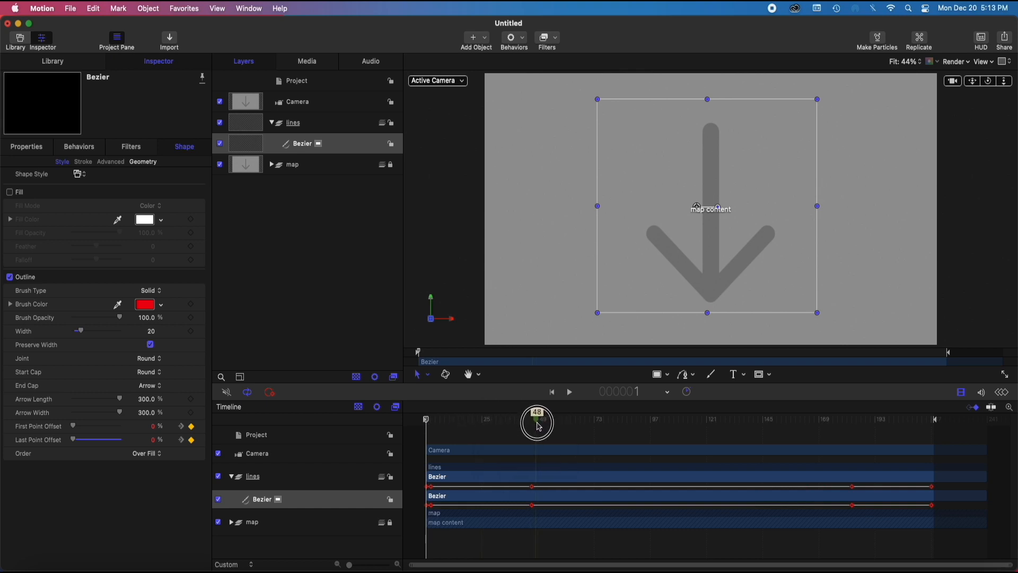
{"action": "left_click_drag", "start_coordinate": [539, 426], "coordinate": [539, 426]}
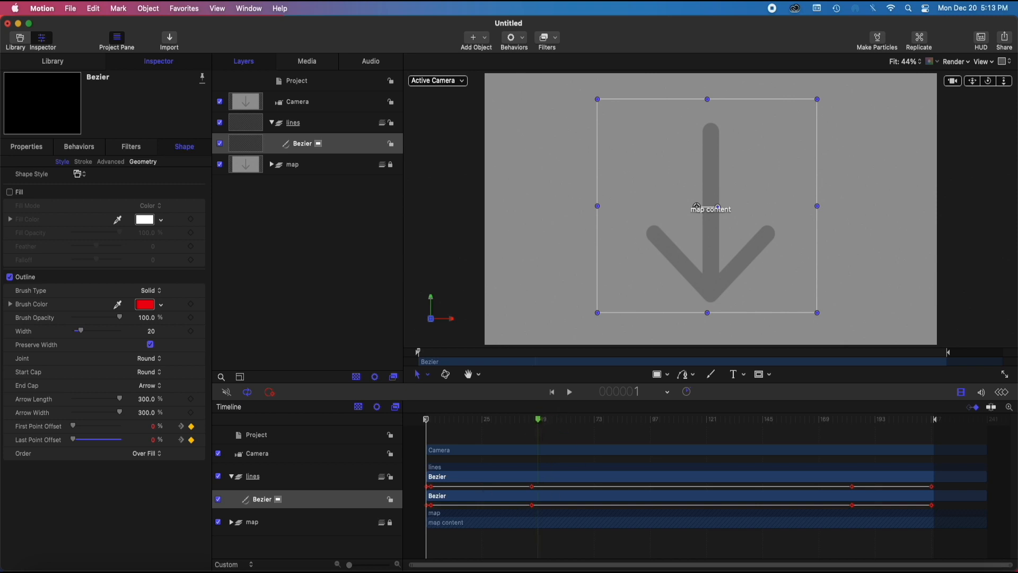
Set the type of the marker near frame 49 to Build In - Mandatory
{"action": "right_click", "coordinate": [537, 419]}
{"action": "left_click", "coordinate": [549, 423]}
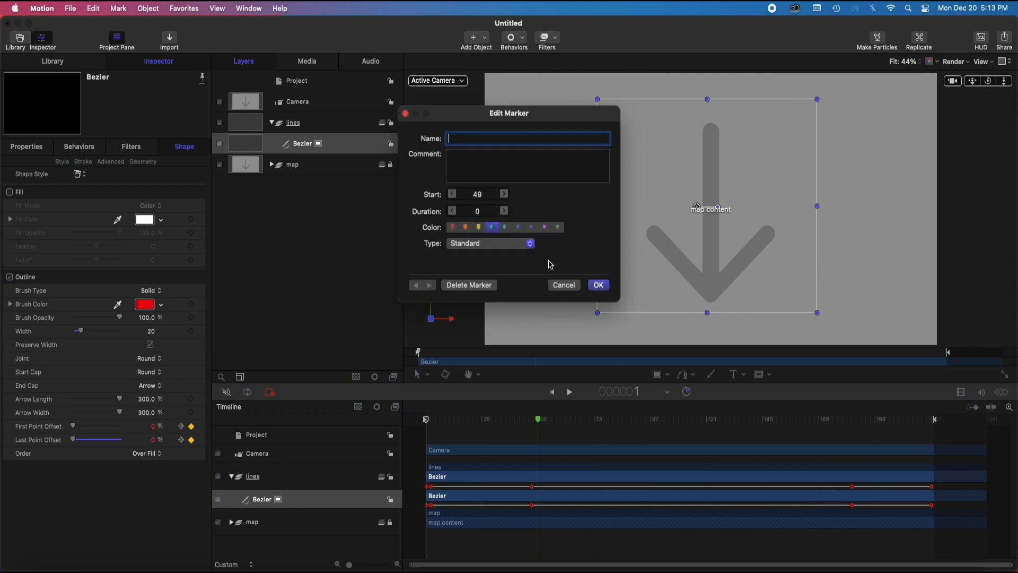
{"action": "left_click", "coordinate": [474, 246]}
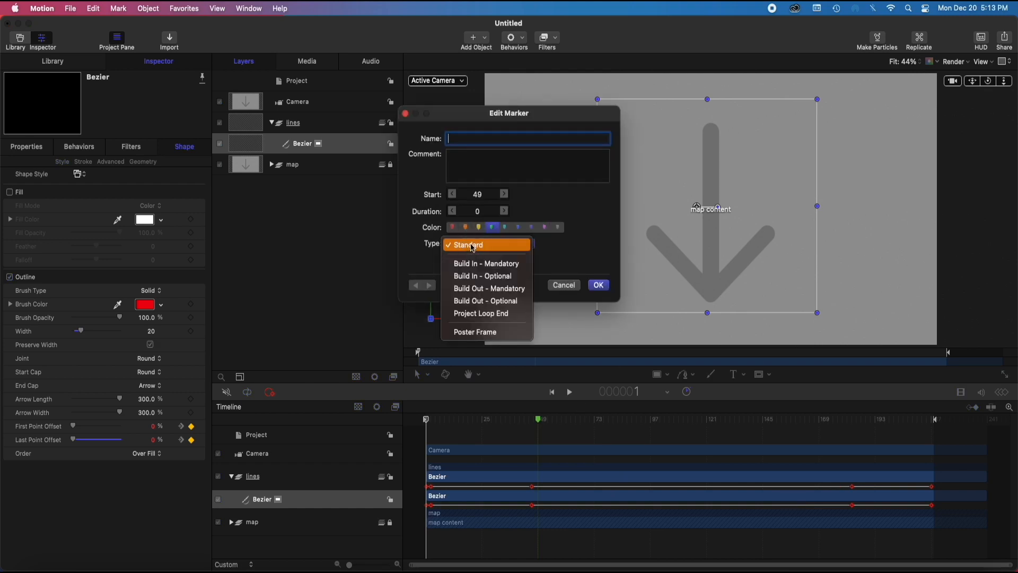
{"action": "left_click", "coordinate": [502, 265]}
{"action": "left_click", "coordinate": [599, 285]}
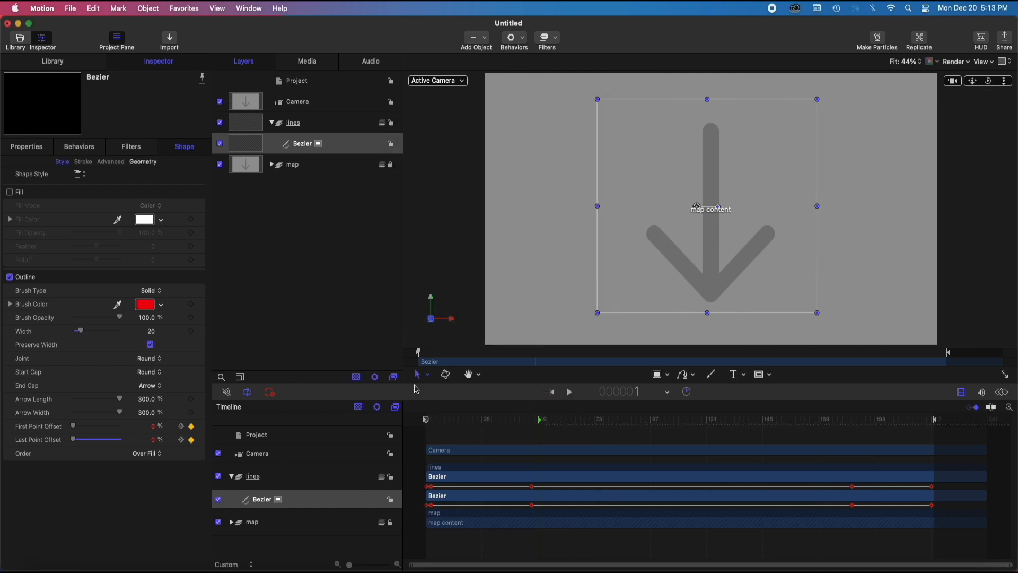
Add a second timeline marker at the keyframe where the line starts to disappear, at about frame 184
{"action": "mouse_move", "coordinate": [430, 425]}
{"action": "left_mouse_down"}
{"action": "mouse_move", "coordinate": [549, 421]}
{"action": "mouse_move", "coordinate": [407, 423]}
{"action": "mouse_move", "coordinate": [545, 418]}
{"action": "mouse_move", "coordinate": [531, 431]}
{"action": "mouse_move", "coordinate": [536, 423]}
{"action": "mouse_move", "coordinate": [432, 420]}
{"action": "mouse_move", "coordinate": [563, 421]}
{"action": "left_mouse_up"}
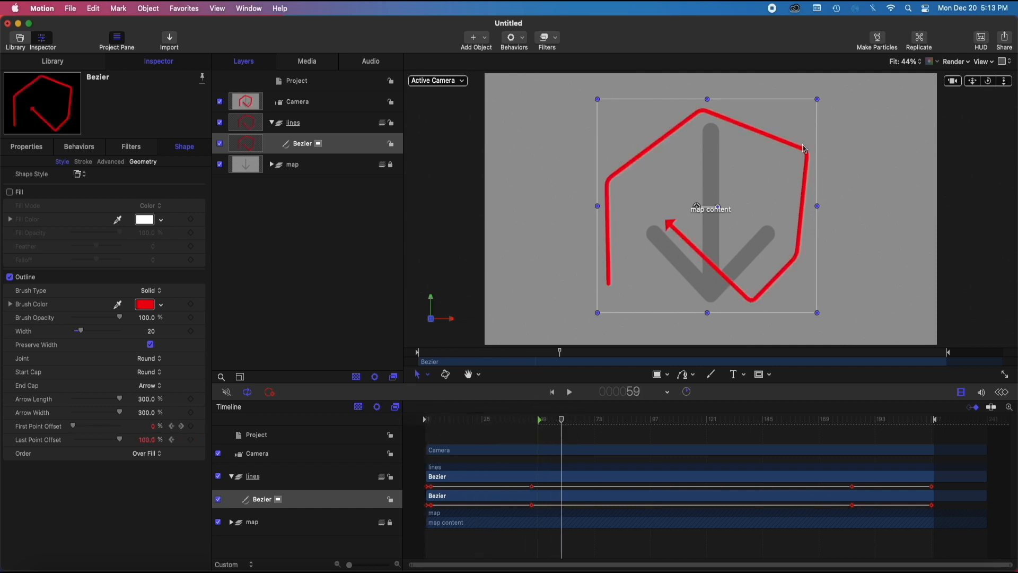
{"action": "left_click", "coordinate": [700, 138]}
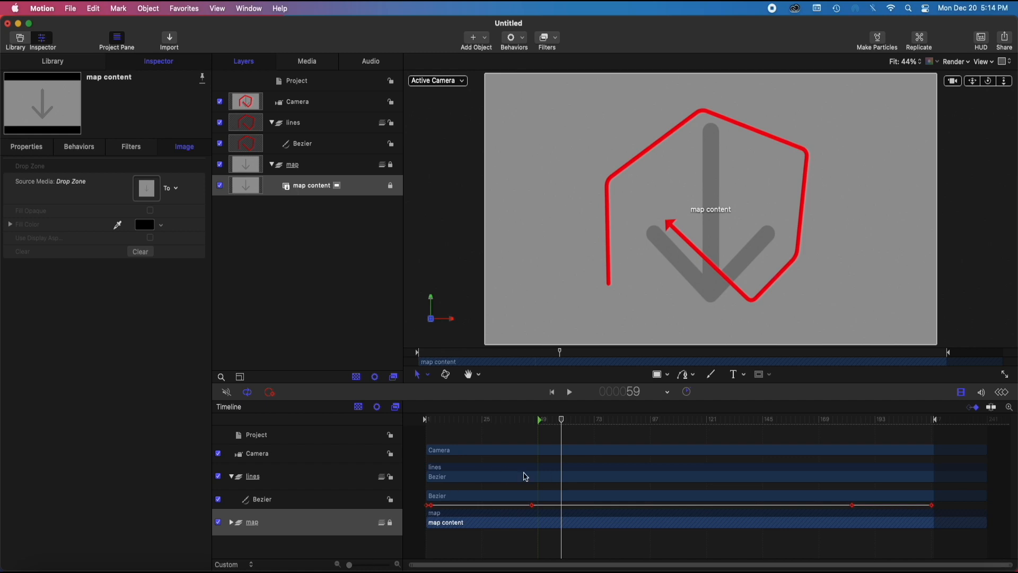
{"action": "mouse_move", "coordinate": [564, 425]}
{"action": "left_mouse_down"}
{"action": "mouse_move", "coordinate": [871, 425]}
{"action": "mouse_move", "coordinate": [539, 422]}
{"action": "mouse_move", "coordinate": [852, 418]}
{"action": "left_mouse_up"}
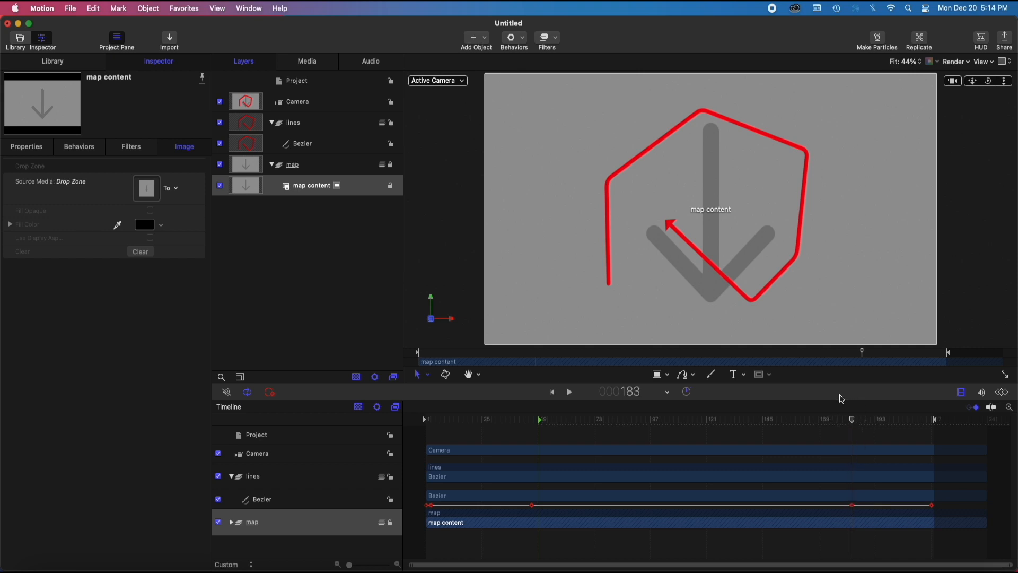
{"action": "right_click", "coordinate": [854, 422]}
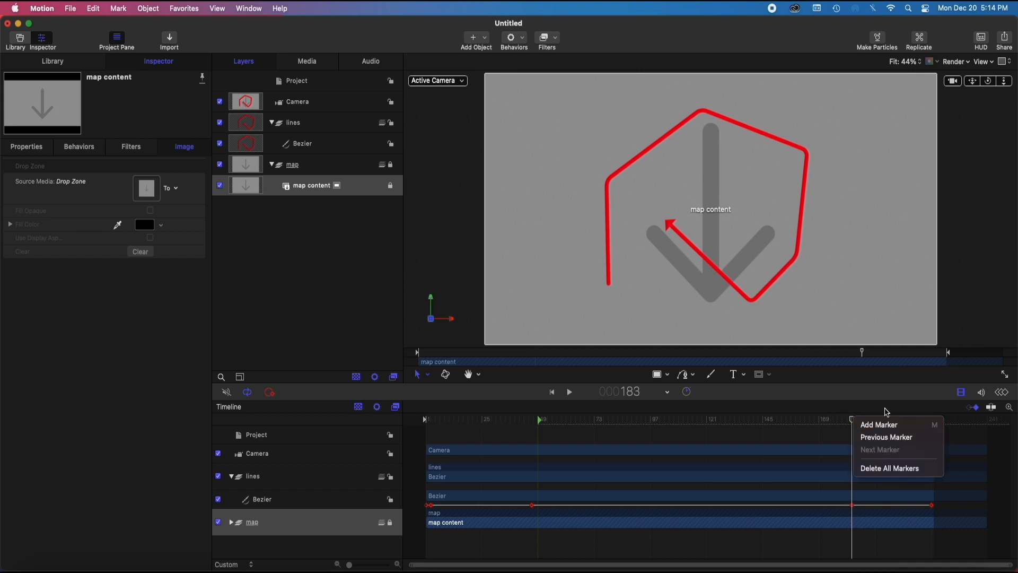
{"action": "left_click", "coordinate": [888, 424]}
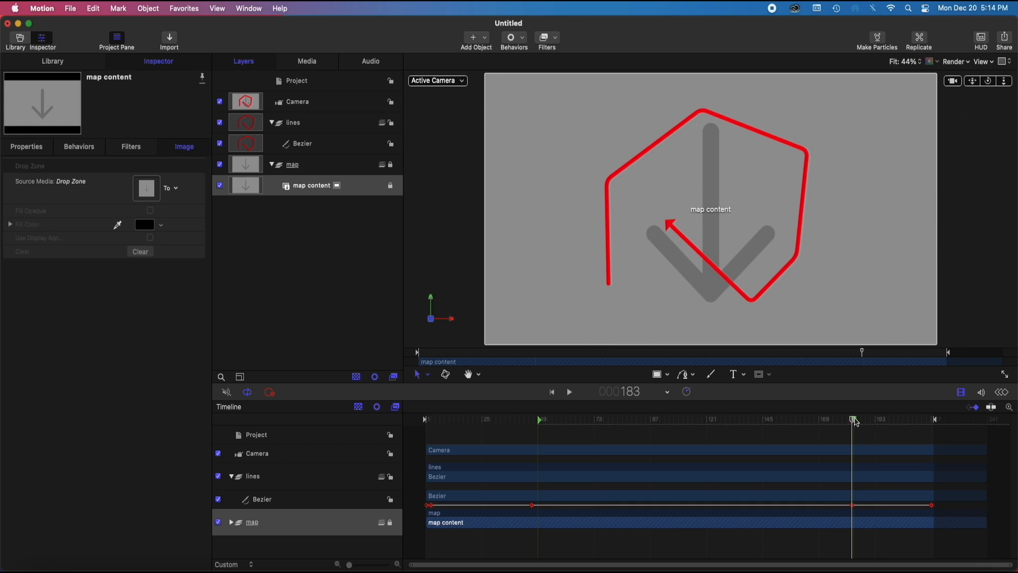
Set the type of the second marker to Build Out - Optional
{"action": "right_click", "coordinate": [856, 421]}
{"action": "left_click", "coordinate": [887, 424]}
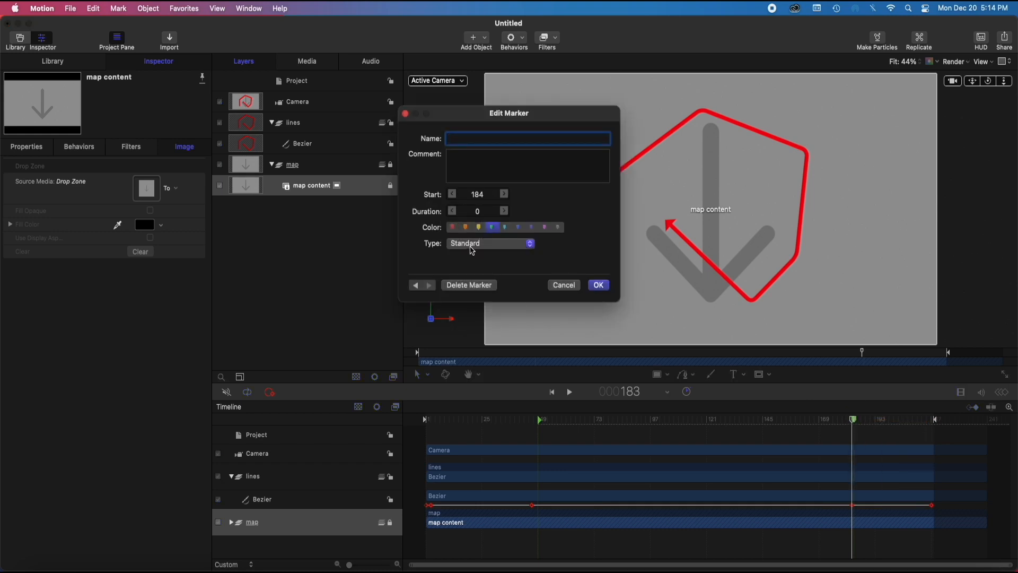
{"action": "left_click", "coordinate": [472, 250]}
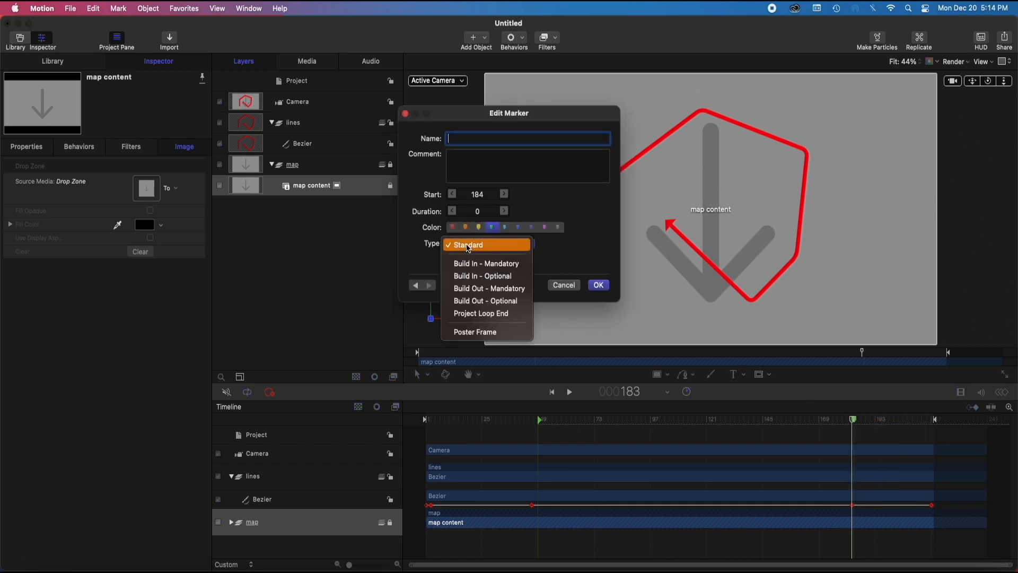
{"action": "left_click", "coordinate": [488, 302]}
{"action": "left_click", "coordinate": [598, 287]}
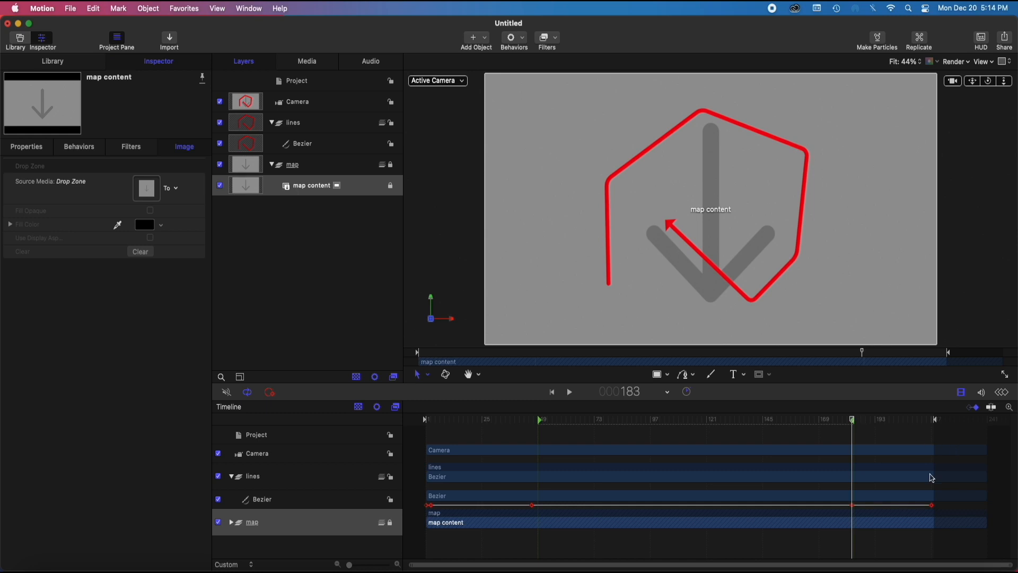
Move the Build Out marker slightly earlier, just before the keyframe at frame 183
{"action": "left_click", "coordinate": [853, 424]}
{"action": "left_click_drag", "start_coordinate": [854, 424], "coordinate": [838, 424]}
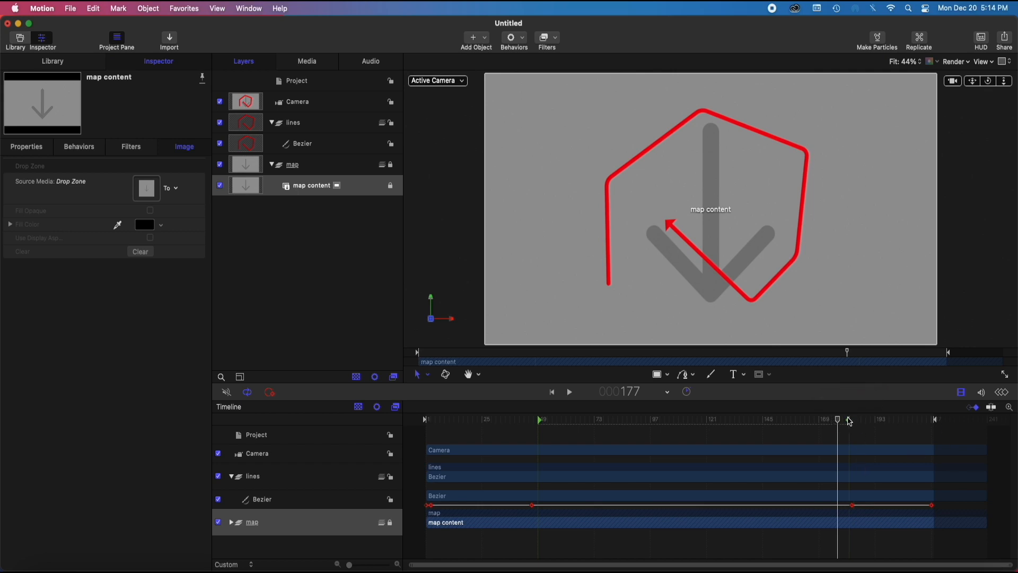
{"action": "left_click", "coordinate": [849, 420]}
At frame 1, add keyframes for the camera's position and rotation on all axes
{"action": "mouse_move", "coordinate": [838, 422]}
{"action": "left_mouse_down"}
{"action": "mouse_move", "coordinate": [902, 422]}
{"action": "mouse_move", "coordinate": [849, 437]}
{"action": "mouse_move", "coordinate": [943, 432]}
{"action": "mouse_move", "coordinate": [552, 427]}
{"action": "mouse_move", "coordinate": [932, 425]}
{"action": "mouse_move", "coordinate": [827, 445]}
{"action": "mouse_move", "coordinate": [282, 391]}
{"action": "mouse_move", "coordinate": [764, 420]}
{"action": "mouse_move", "coordinate": [762, 460]}
{"action": "mouse_move", "coordinate": [625, 423]}
{"action": "mouse_move", "coordinate": [537, 429]}
{"action": "mouse_move", "coordinate": [953, 414]}
{"action": "mouse_move", "coordinate": [385, 416]}
{"action": "left_mouse_up"}
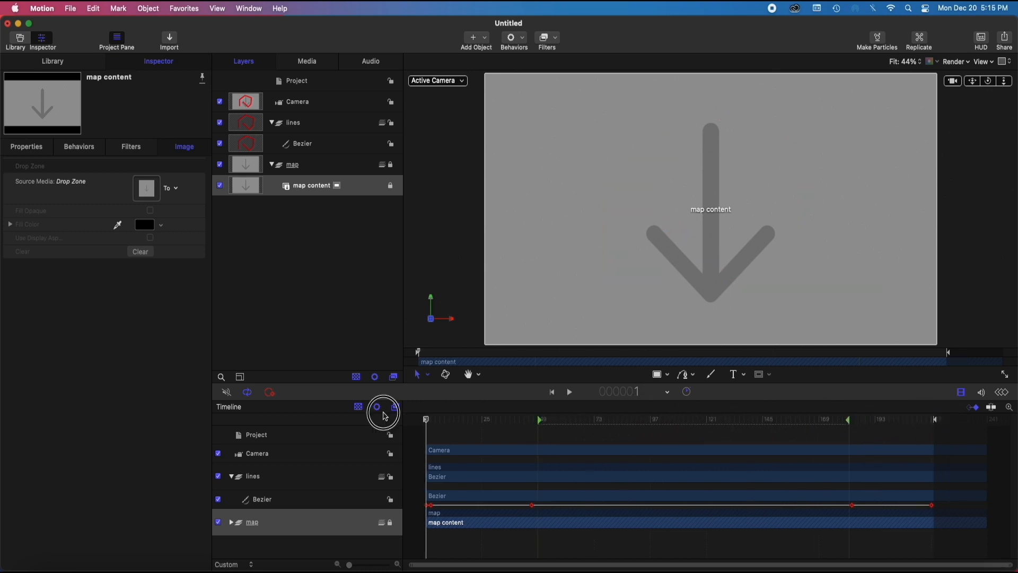
{"action": "left_click", "coordinate": [476, 450]}
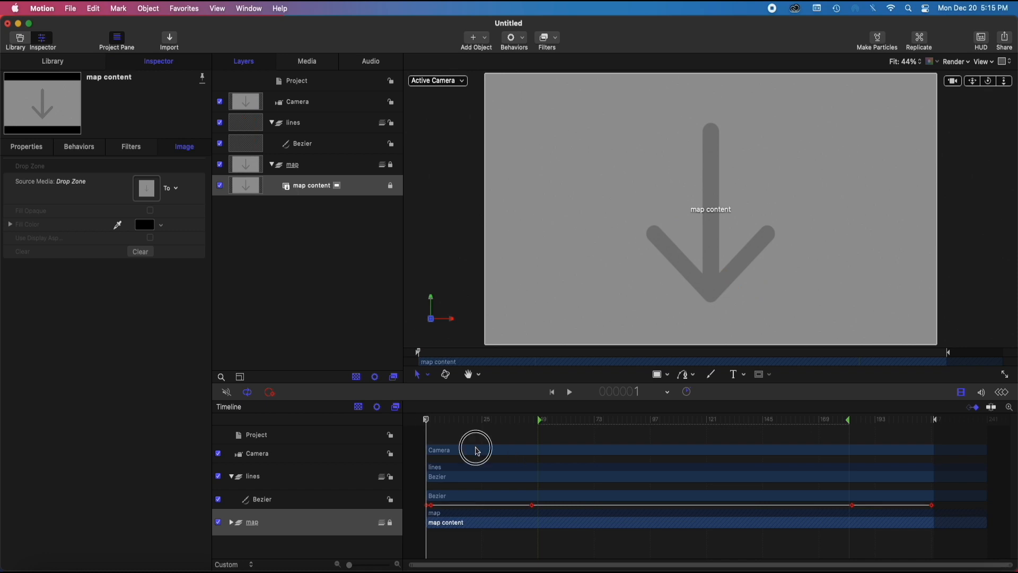
{"action": "left_click", "coordinate": [292, 104]}
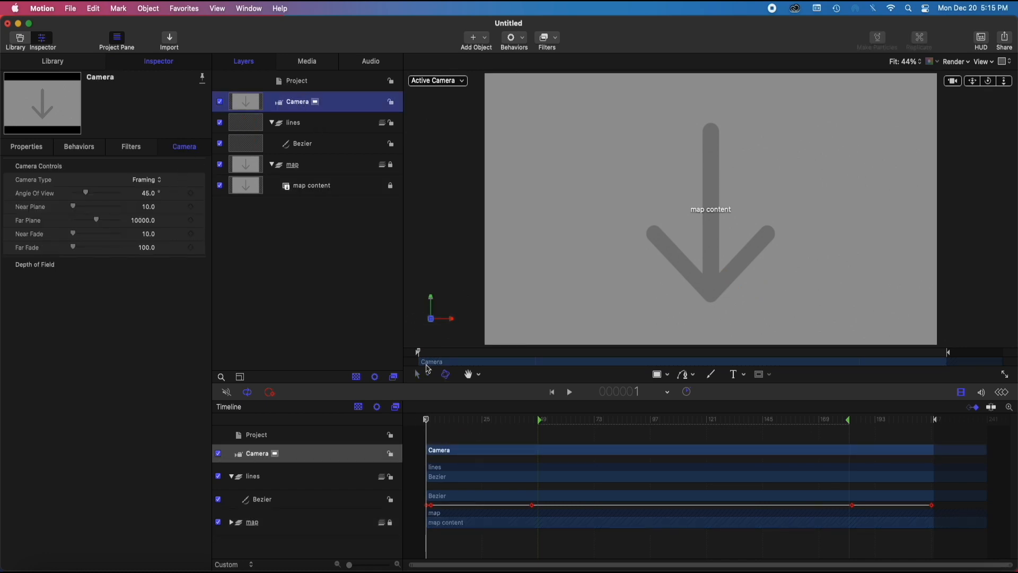
{"action": "mouse_move", "coordinate": [426, 420]}
{"action": "left_mouse_down"}
{"action": "mouse_move", "coordinate": [568, 431]}
{"action": "mouse_move", "coordinate": [410, 431]}
{"action": "left_mouse_up"}
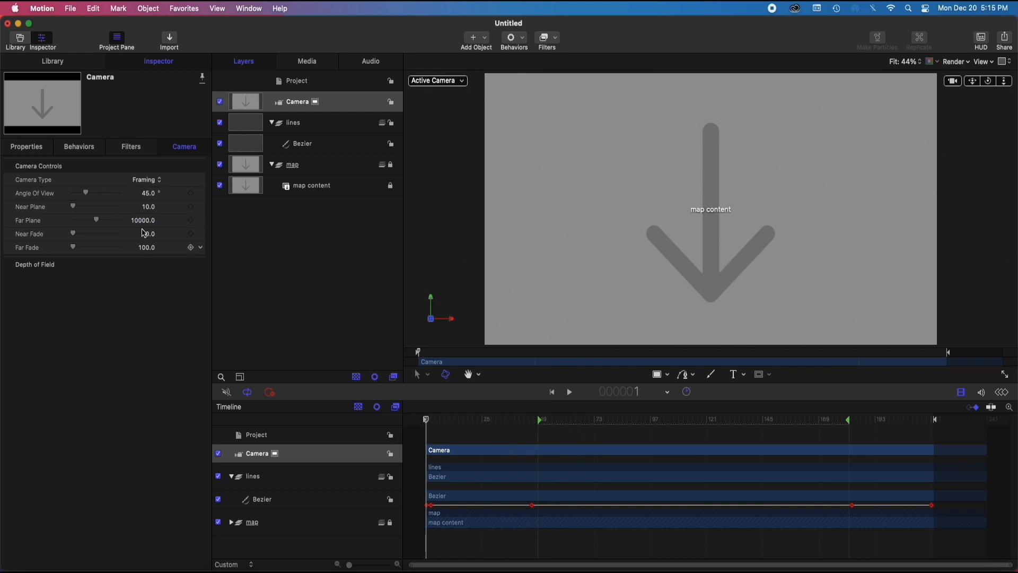
{"action": "left_click", "coordinate": [47, 151]}
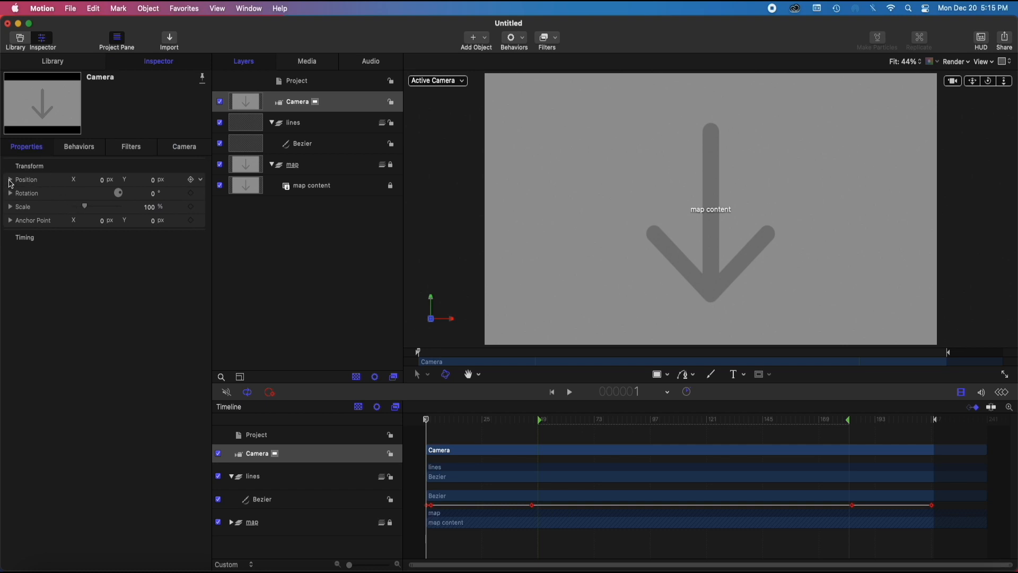
{"action": "left_click", "coordinate": [10, 179]}
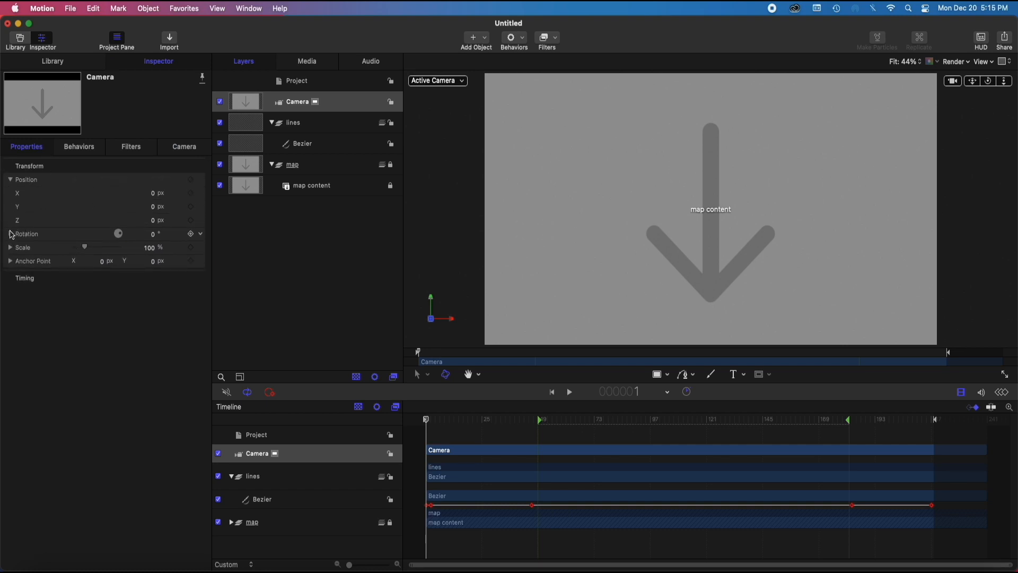
{"action": "left_click", "coordinate": [11, 234]}
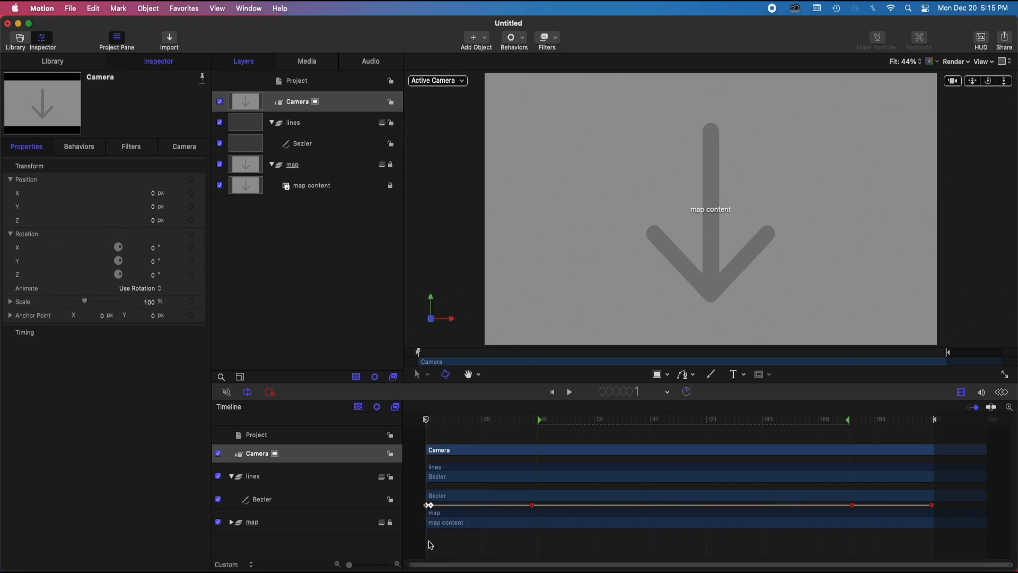
{"action": "left_click", "coordinate": [191, 235]}
{"action": "left_click", "coordinate": [192, 180]}
At frame 3, add a second set of position and rotation keyframes for the camera
{"action": "mouse_move", "coordinate": [426, 420]}
{"action": "left_mouse_down"}
{"action": "mouse_move", "coordinate": [982, 470]}
{"action": "mouse_move", "coordinate": [418, 466]}
{"action": "mouse_move", "coordinate": [561, 449]}
{"action": "mouse_move", "coordinate": [654, 448]}
{"action": "mouse_move", "coordinate": [519, 454]}
{"action": "mouse_move", "coordinate": [877, 447]}
{"action": "mouse_move", "coordinate": [932, 430]}
{"action": "mouse_move", "coordinate": [532, 437]}
{"action": "mouse_move", "coordinate": [432, 450]}
{"action": "mouse_move", "coordinate": [432, 431]}
{"action": "mouse_move", "coordinate": [539, 419]}
{"action": "mouse_move", "coordinate": [431, 448]}
{"action": "left_mouse_up"}
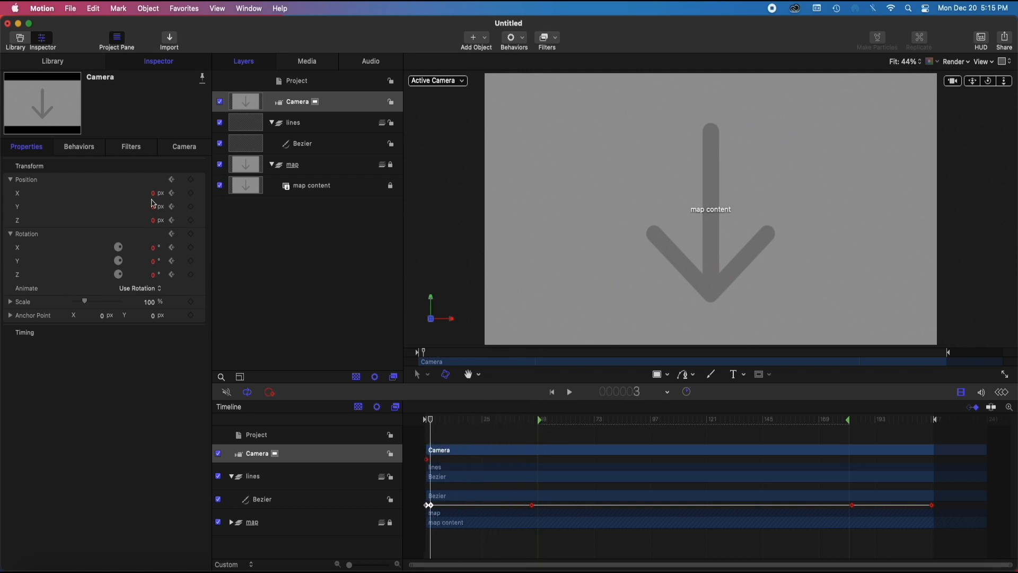
{"action": "left_click", "coordinate": [191, 234]}
{"action": "left_click", "coordinate": [191, 179]}
Go to frame 46, where the line is fully drawn, and show the scene in the Left view at 25% zoom
{"action": "mouse_move", "coordinate": [433, 423]}
{"action": "left_mouse_down"}
{"action": "mouse_move", "coordinate": [521, 434]}
{"action": "mouse_move", "coordinate": [532, 448]}
{"action": "left_mouse_up"}
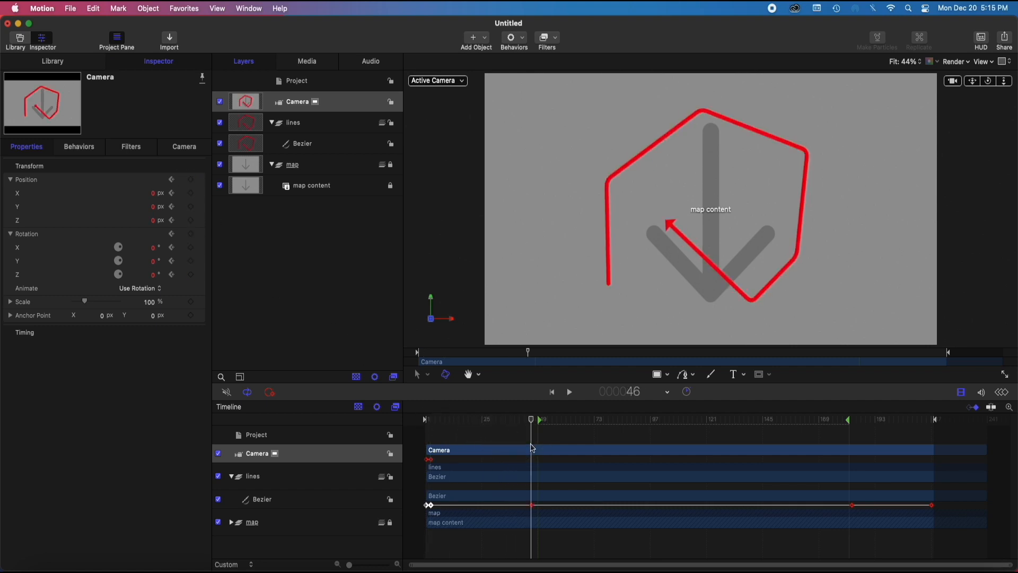
{"action": "left_click", "coordinate": [442, 81]}
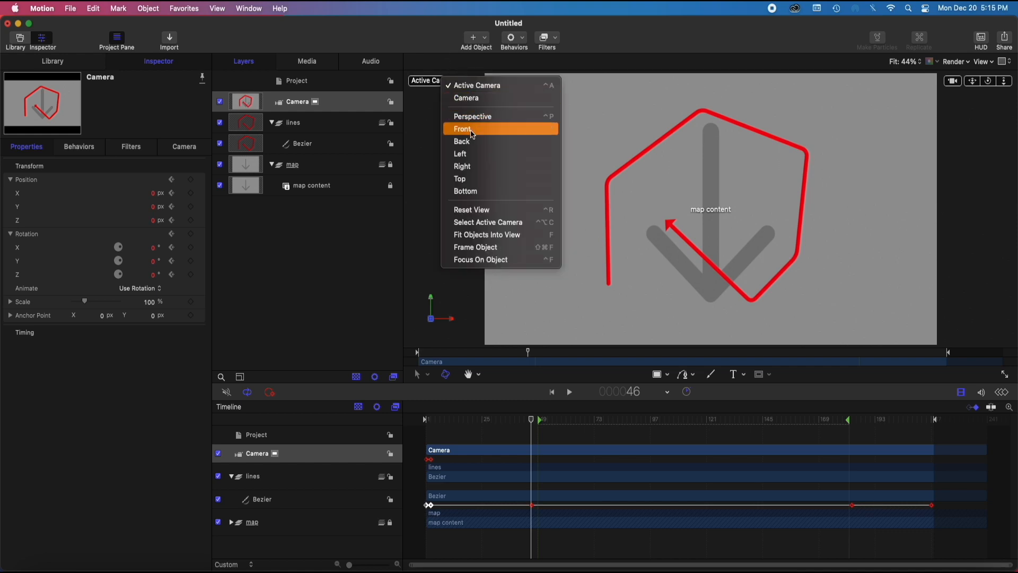
{"action": "left_click", "coordinate": [473, 154]}
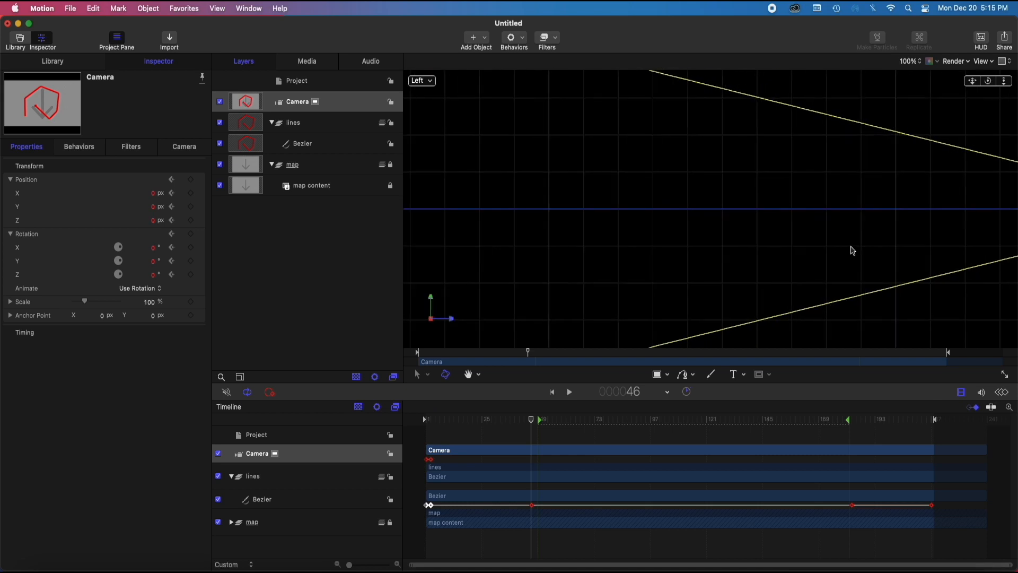
{"action": "left_click", "coordinate": [910, 61]}
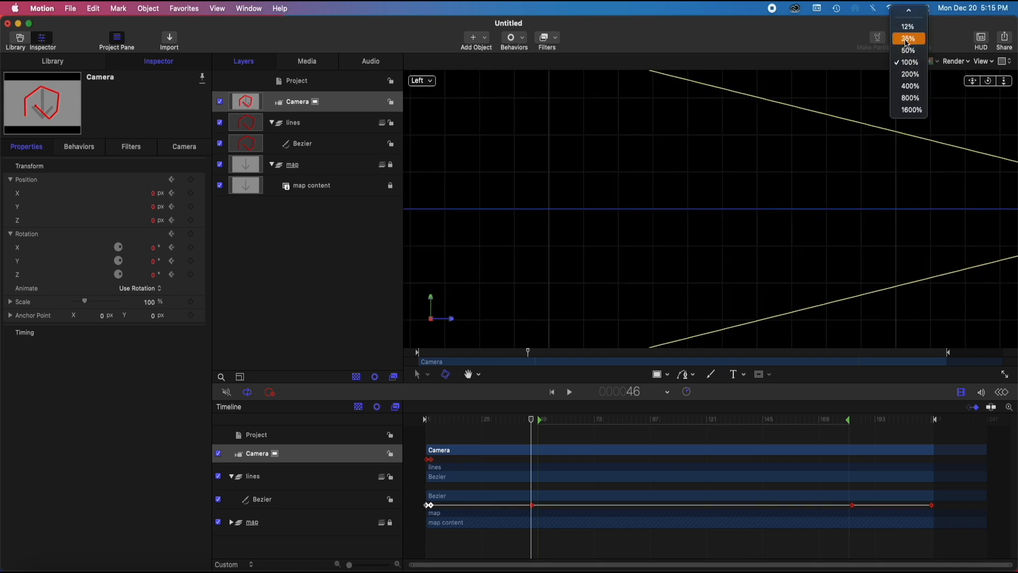
{"action": "left_click", "coordinate": [909, 38]}
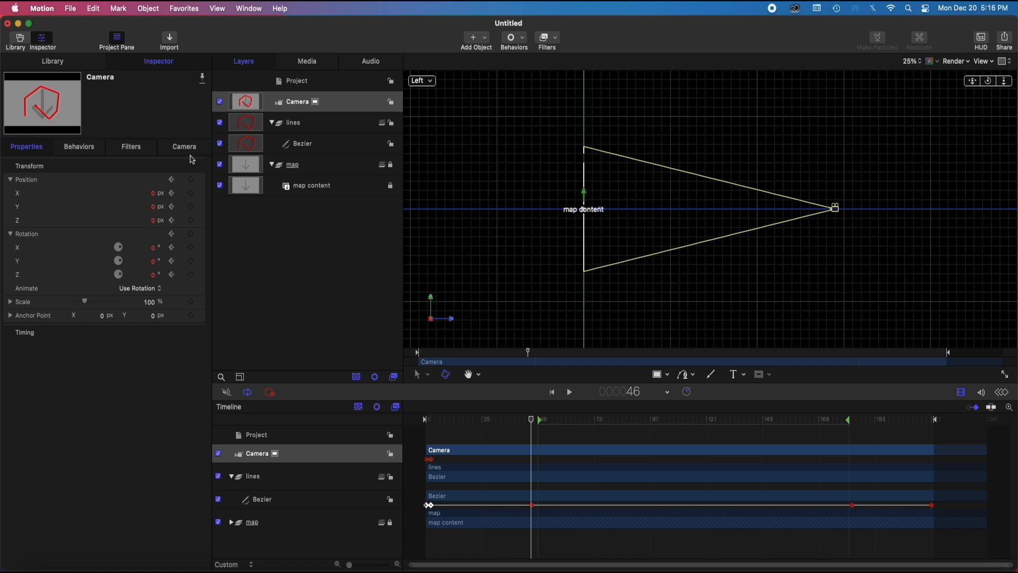
{"action": "left_click", "coordinate": [431, 422]}
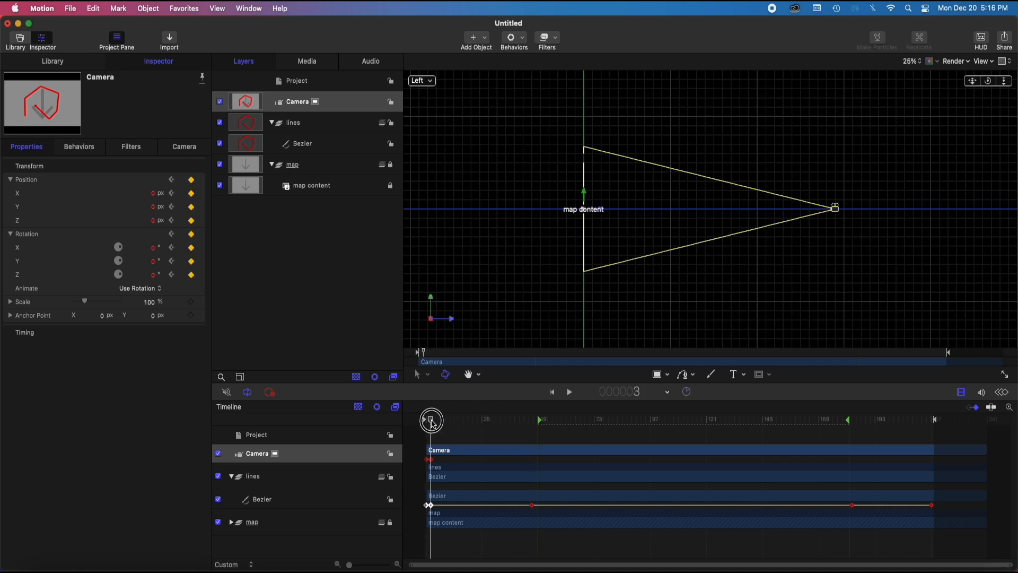
{"action": "left_click_drag", "start_coordinate": [432, 421], "coordinate": [532, 413]}
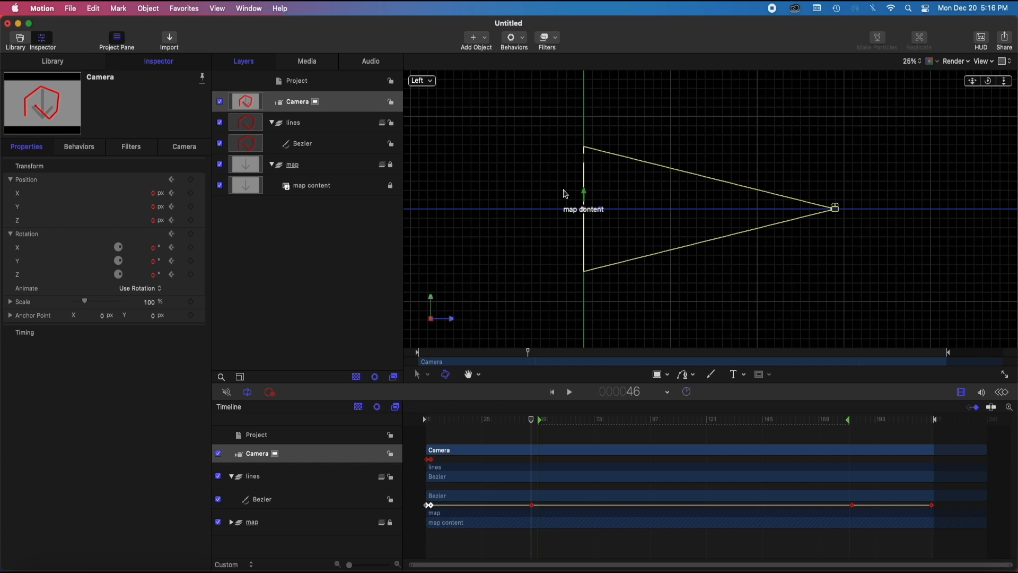
{"action": "mouse_move", "coordinate": [537, 420]}
{"action": "left_mouse_down"}
{"action": "mouse_move", "coordinate": [786, 450]}
{"action": "mouse_move", "coordinate": [845, 440]}
{"action": "mouse_move", "coordinate": [761, 448]}
{"action": "mouse_move", "coordinate": [548, 436]}
{"action": "mouse_move", "coordinate": [931, 409]}
{"action": "mouse_move", "coordinate": [896, 400]}
{"action": "mouse_move", "coordinate": [857, 416]}
{"action": "mouse_move", "coordinate": [932, 409]}
{"action": "mouse_move", "coordinate": [839, 431]}
{"action": "mouse_move", "coordinate": [932, 430]}
{"action": "mouse_move", "coordinate": [793, 448]}
{"action": "mouse_move", "coordinate": [501, 427]}
{"action": "mouse_move", "coordinate": [533, 444]}
{"action": "mouse_move", "coordinate": [532, 433]}
{"action": "left_mouse_up"}
Lock the lines group and collapse the lines and map groups in the layer list
{"action": "left_click", "coordinate": [325, 104]}
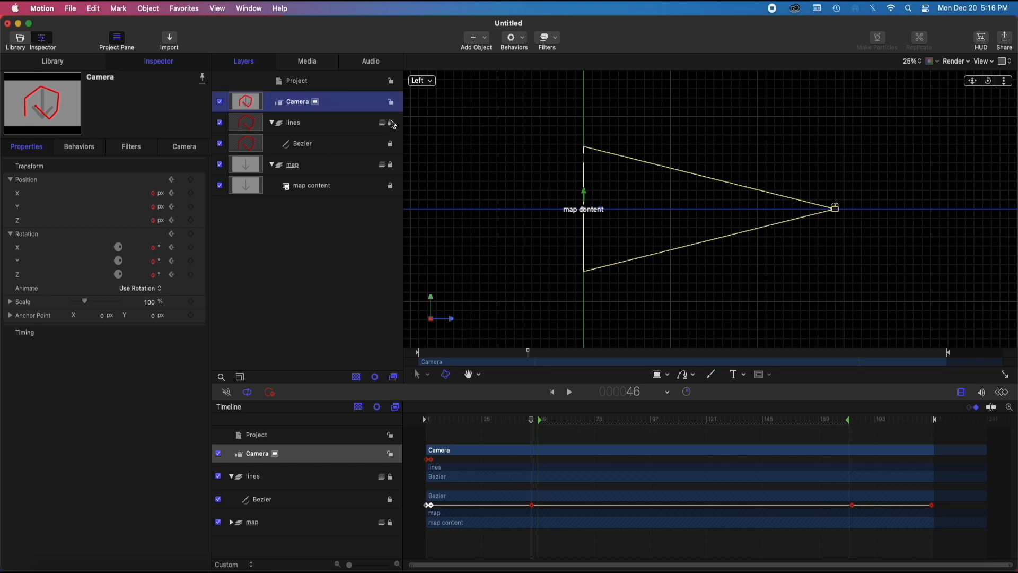
{"action": "left_click", "coordinate": [271, 123]}
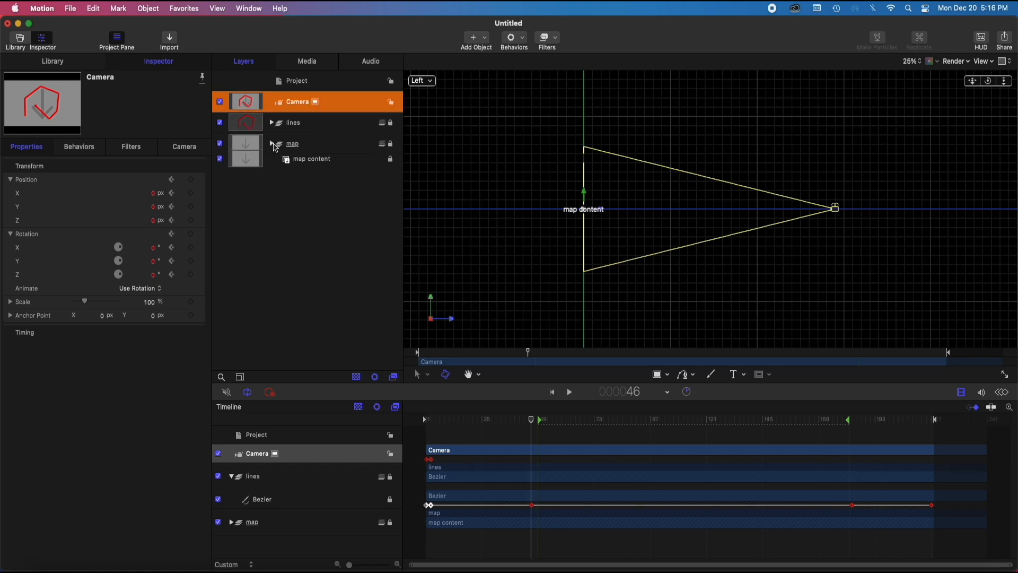
{"action": "left_click", "coordinate": [272, 144]}
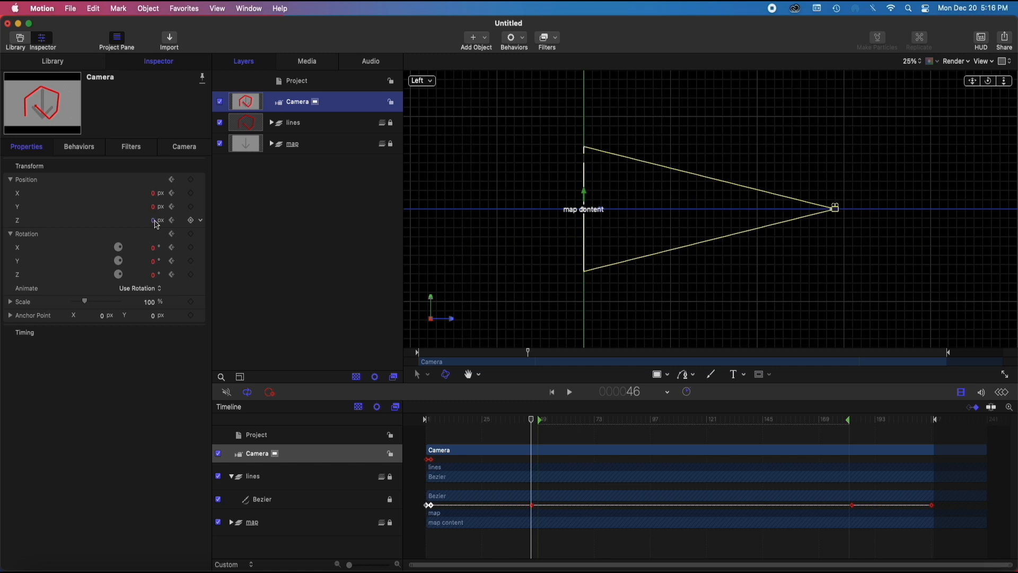
Move the camera closer to the map at frame 46 with a Z position of about -413.23 px, undoing any vertical shift
{"action": "mouse_move", "coordinate": [154, 221]}
{"action": "left_mouse_down"}
{"action": "mouse_move", "coordinate": [95, 220]}
{"action": "mouse_move", "coordinate": [145, 221]}
{"action": "left_mouse_up"}
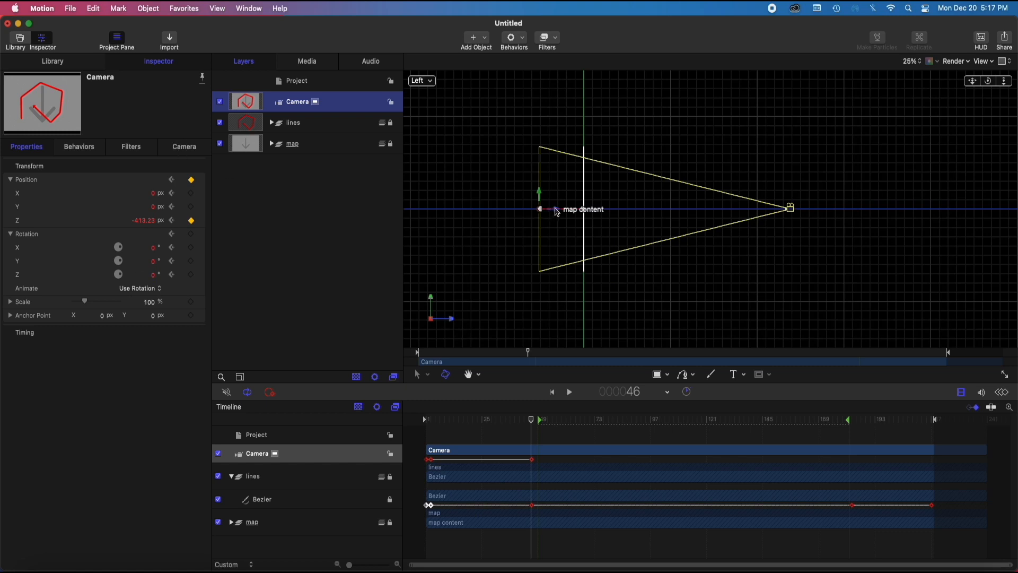
{"action": "left_click_drag", "start_coordinate": [553, 210], "coordinate": [553, 206]}
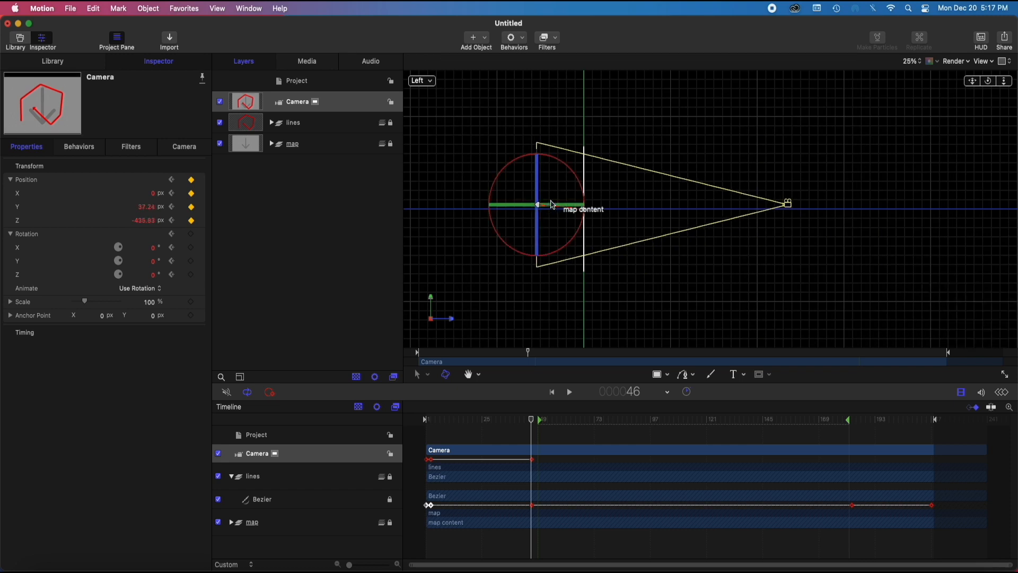
{"action": "key", "text": "super+z"}
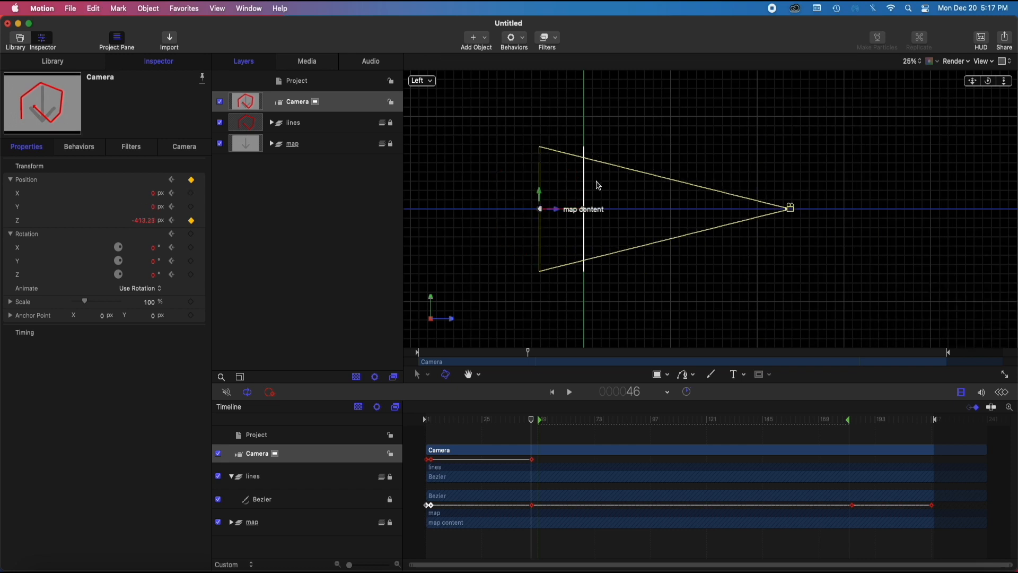
Change the camera type to Viewpoint
{"action": "left_click", "coordinate": [175, 151]}
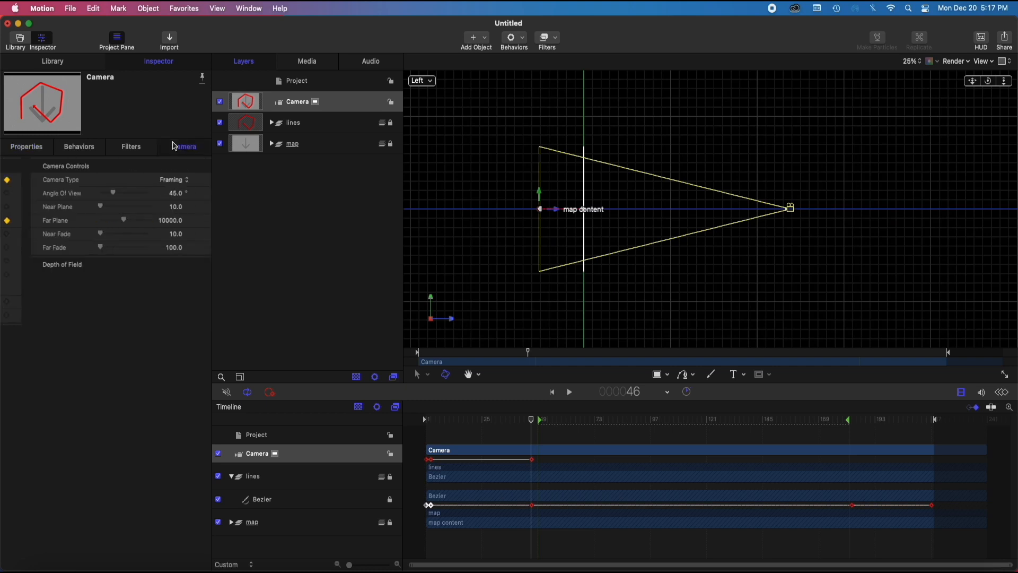
{"action": "left_click", "coordinate": [159, 180]}
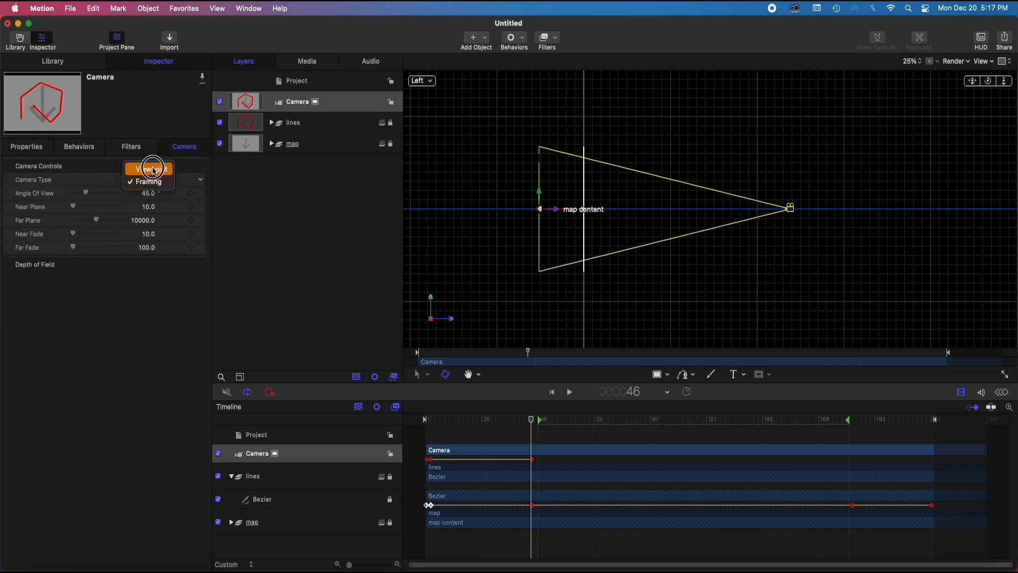
{"action": "left_click", "coordinate": [153, 168]}
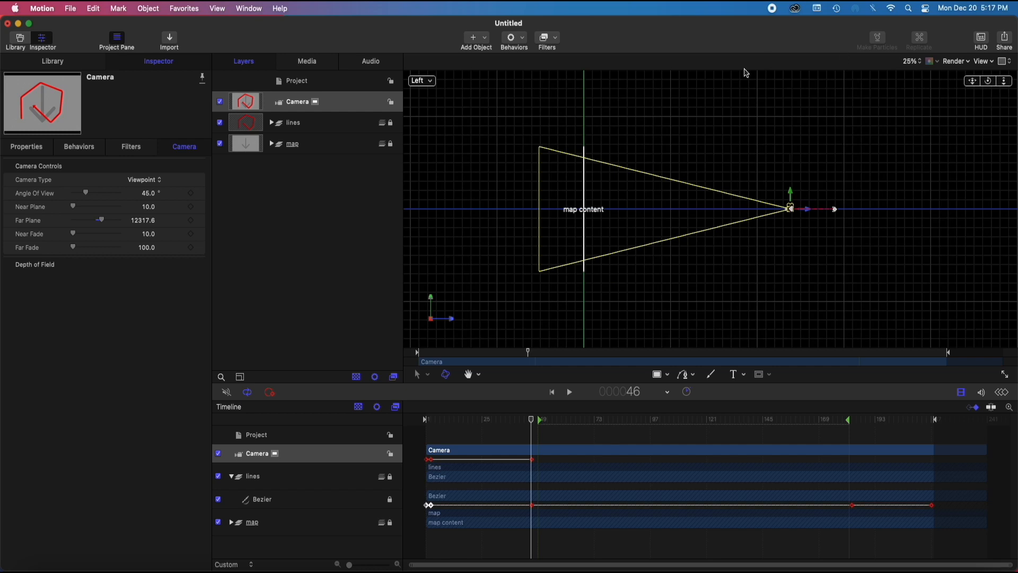
Using the Back view at frame 46, set the camera's position to X 73.18 px and Y -73.23 px, and its rotation to X 2.0° and Y 1.2°
{"action": "left_click", "coordinate": [422, 80]}
{"action": "left_click", "coordinate": [448, 142]}
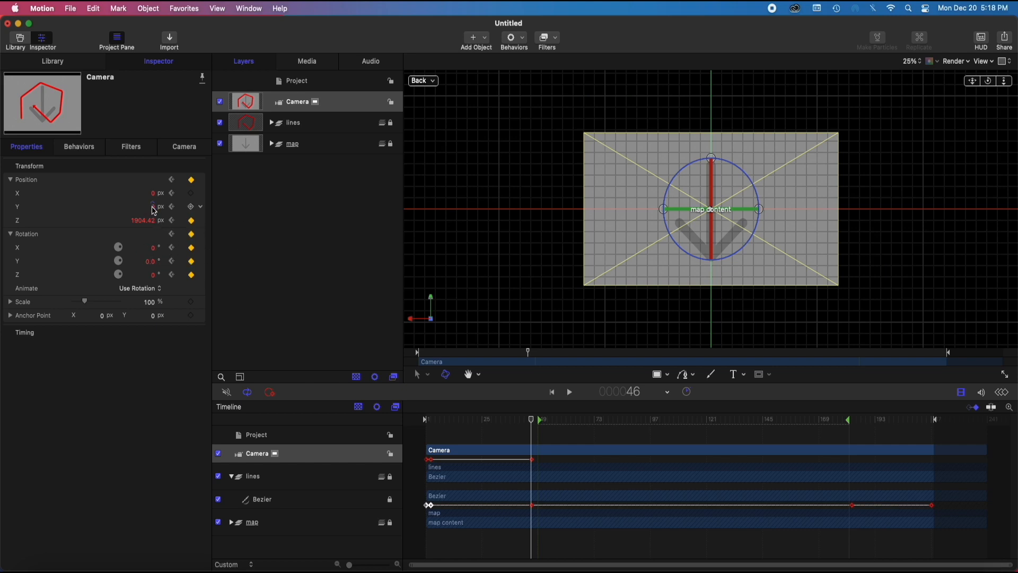
{"action": "left_click_drag", "start_coordinate": [156, 212], "coordinate": [152, 207]}
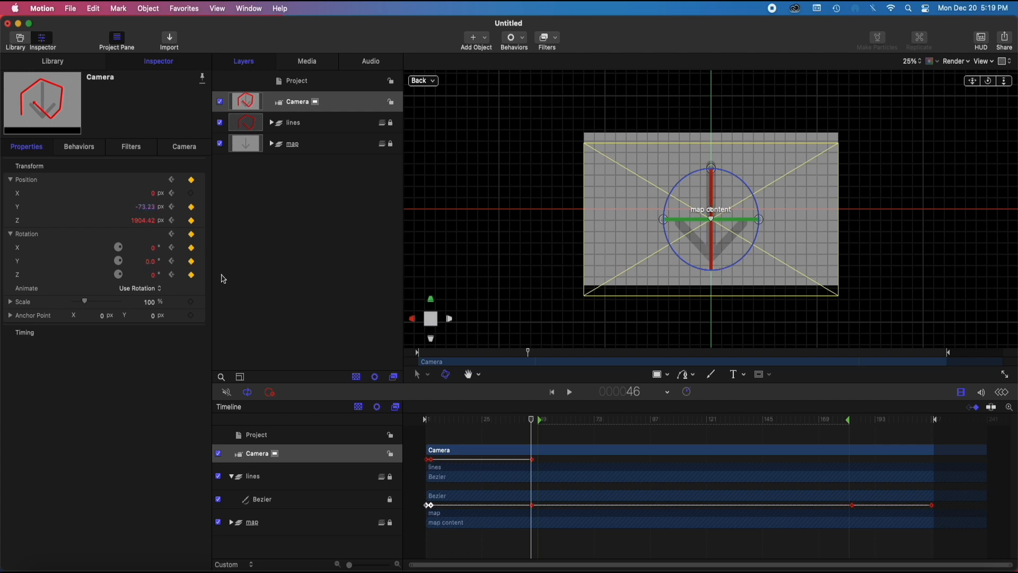
{"action": "left_click_drag", "start_coordinate": [152, 249], "coordinate": [152, 239]}
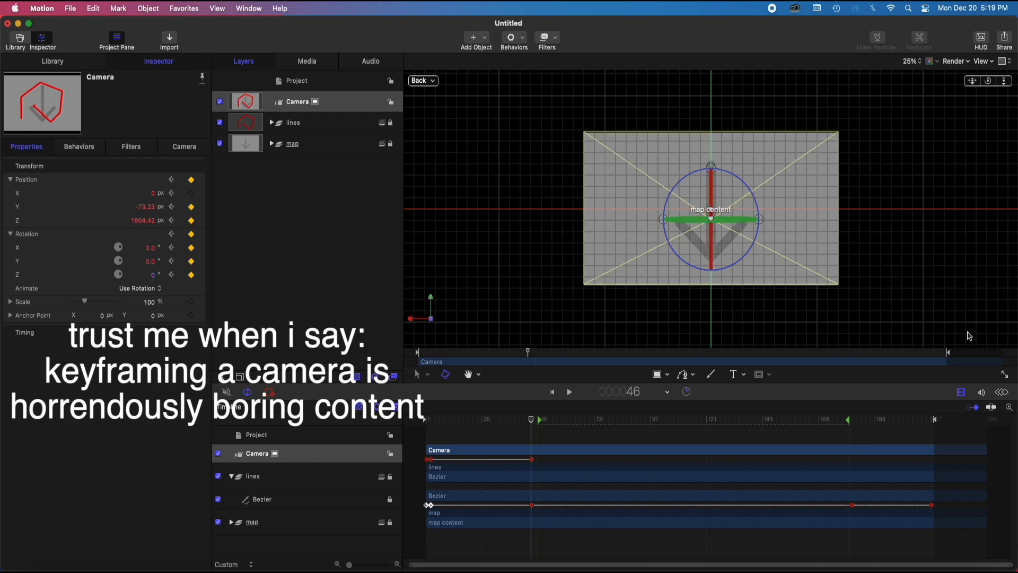
{"action": "left_click_drag", "start_coordinate": [151, 194], "coordinate": [152, 180]}
{"action": "left_click_drag", "start_coordinate": [151, 261], "coordinate": [151, 254]}
At frame 183, shift the camera's X position and adjust its Y rotation to animate a sideways move
{"action": "left_click_drag", "start_coordinate": [531, 419], "coordinate": [851, 430]}
{"action": "left_click", "coordinate": [145, 207]}
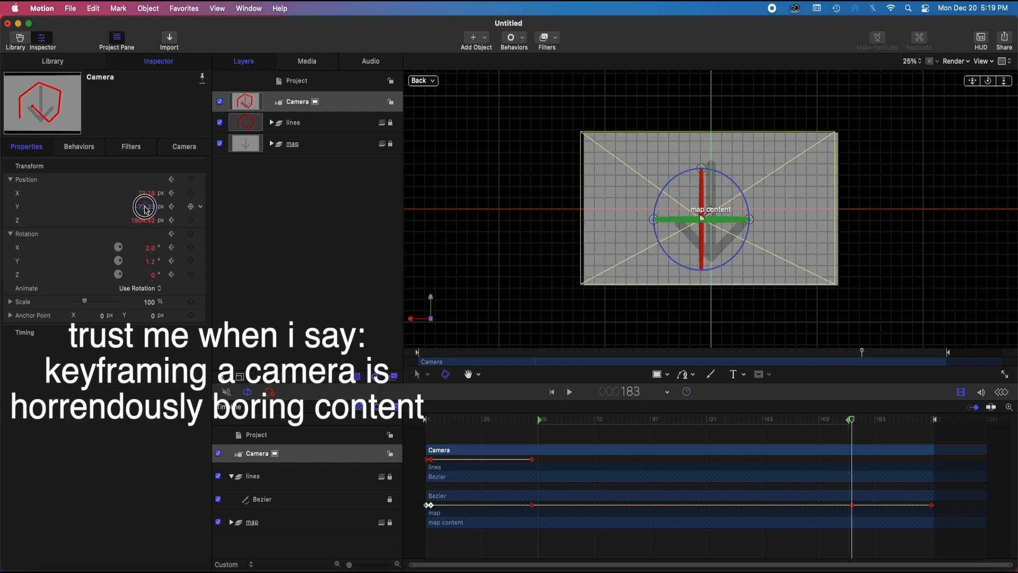
{"action": "left_click_drag", "start_coordinate": [149, 193], "coordinate": [148, 203]}
{"action": "left_click_drag", "start_coordinate": [151, 261], "coordinate": [152, 274]}
{"action": "left_click_drag", "start_coordinate": [149, 193], "coordinate": [149, 204]}
At the final frame, 217, add position and rotation keyframes for the camera and reset its X position to 0 px
{"action": "left_click_drag", "start_coordinate": [852, 419], "coordinate": [932, 428]}
{"action": "left_click", "coordinate": [191, 247]}
{"action": "left_click", "coordinate": [191, 207]}
{"action": "left_click", "coordinate": [191, 220]}
{"action": "left_click", "coordinate": [191, 275]}
{"action": "left_click", "coordinate": [191, 179]}
{"action": "left_click", "coordinate": [191, 234]}
{"action": "double_click", "coordinate": [152, 194]}
{"action": "type", "text": "0"}
Check the camera's Z position at frame 1 in the Left view, and return to the Active Camera view
{"action": "left_click", "coordinate": [424, 80]}
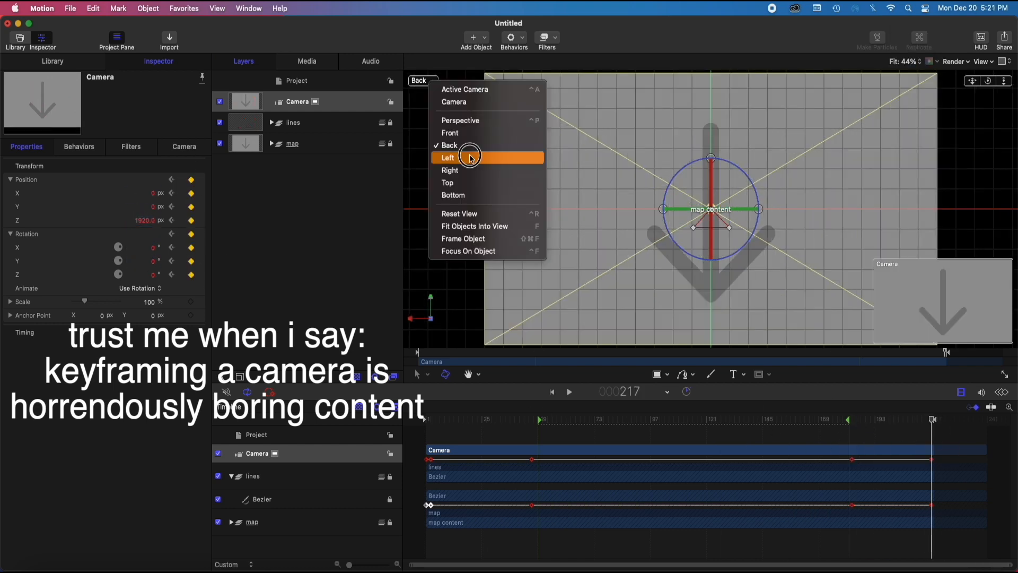
{"action": "left_click", "coordinate": [478, 154]}
{"action": "left_click", "coordinate": [885, 419]}
{"action": "left_click_drag", "start_coordinate": [884, 418], "coordinate": [347, 386]}
{"action": "left_click", "coordinate": [184, 146]}
{"action": "left_click", "coordinate": [42, 148]}
{"action": "double_click", "coordinate": [143, 220]}
{"action": "left_click", "coordinate": [422, 81]}
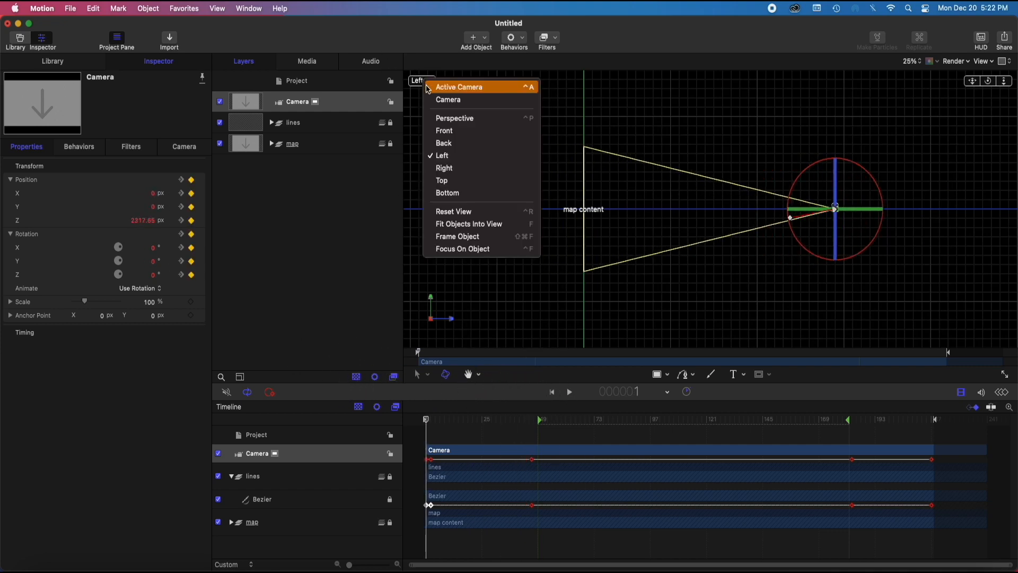
{"action": "left_click", "coordinate": [425, 82]}
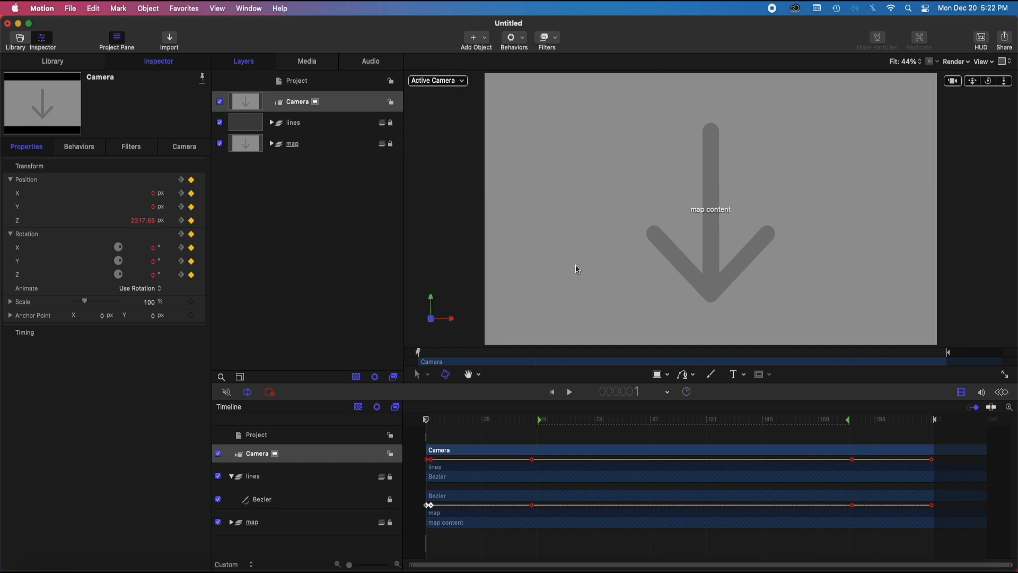
Select the Bezier inside the lines group and unlock the group so the shape's properties can be edited
{"action": "left_click", "coordinate": [272, 124]}
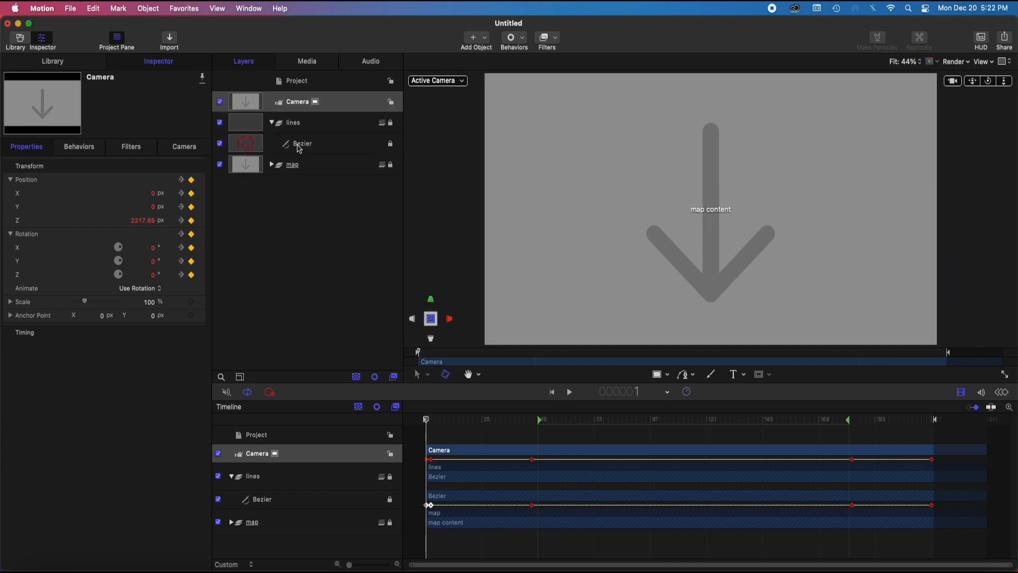
{"action": "left_click", "coordinate": [318, 142]}
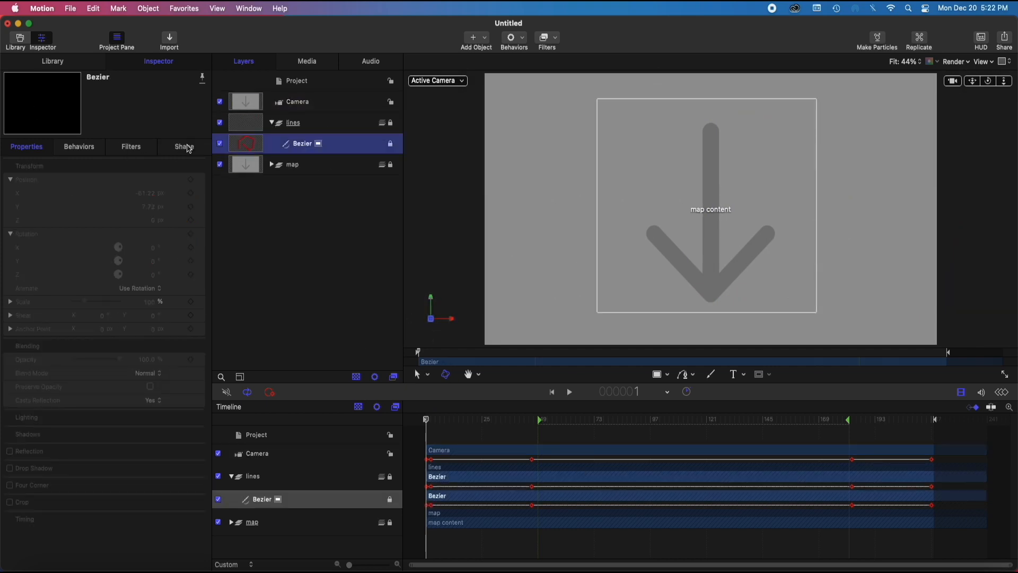
{"action": "left_click", "coordinate": [185, 147]}
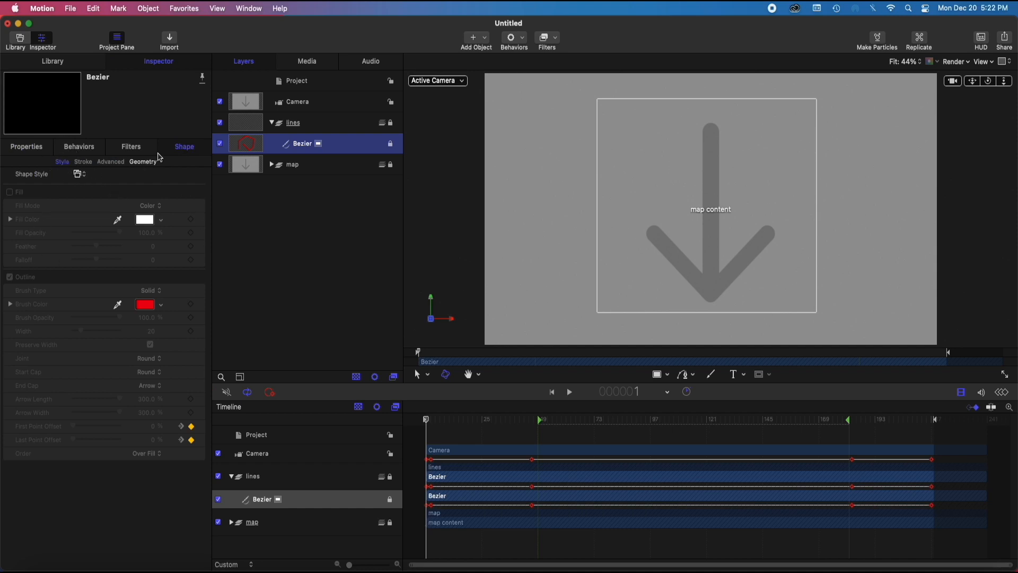
{"action": "left_click", "coordinate": [36, 152]}
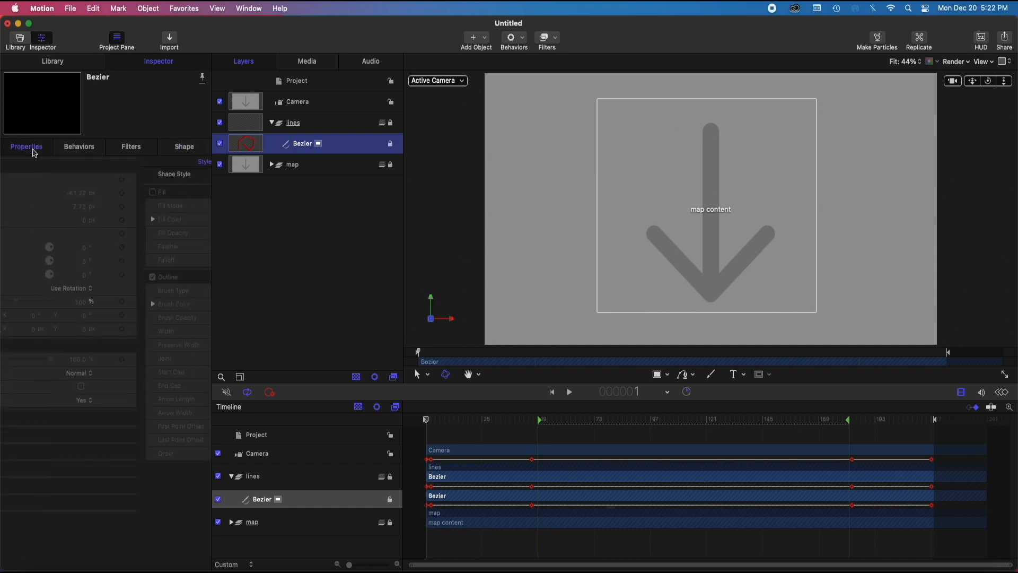
{"action": "left_click", "coordinate": [391, 124]}
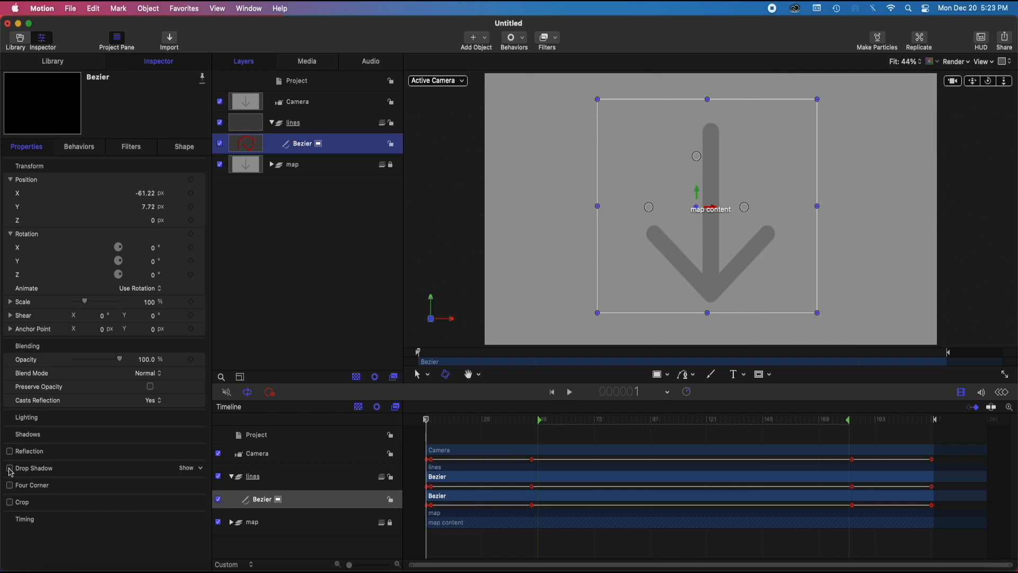
Enable the Bezier's drop shadow and, using frame 77 as reference, set its blur to 9 and distance to 5
{"action": "left_click", "coordinate": [187, 468]}
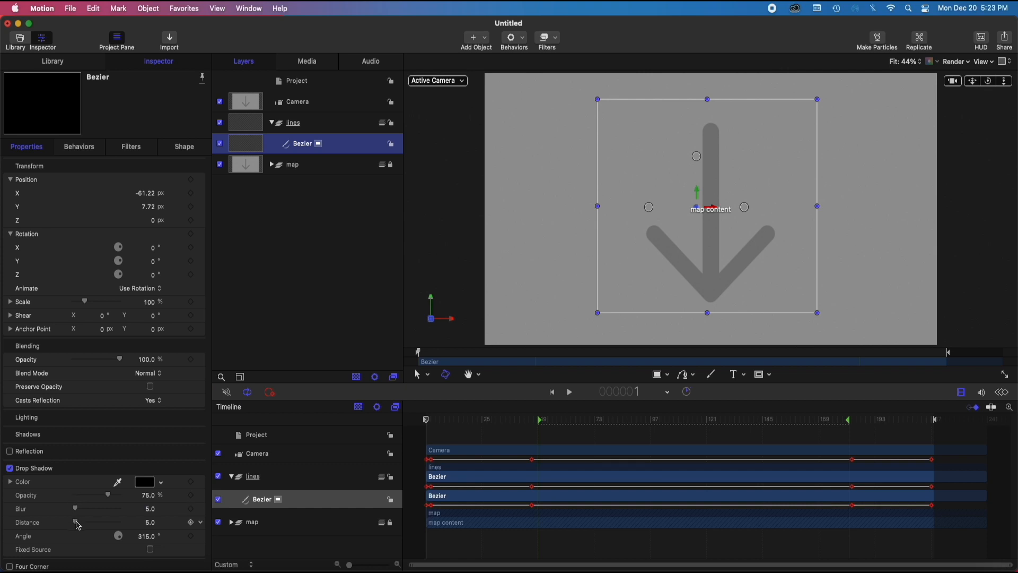
{"action": "left_click_drag", "start_coordinate": [78, 525], "coordinate": [79, 525]}
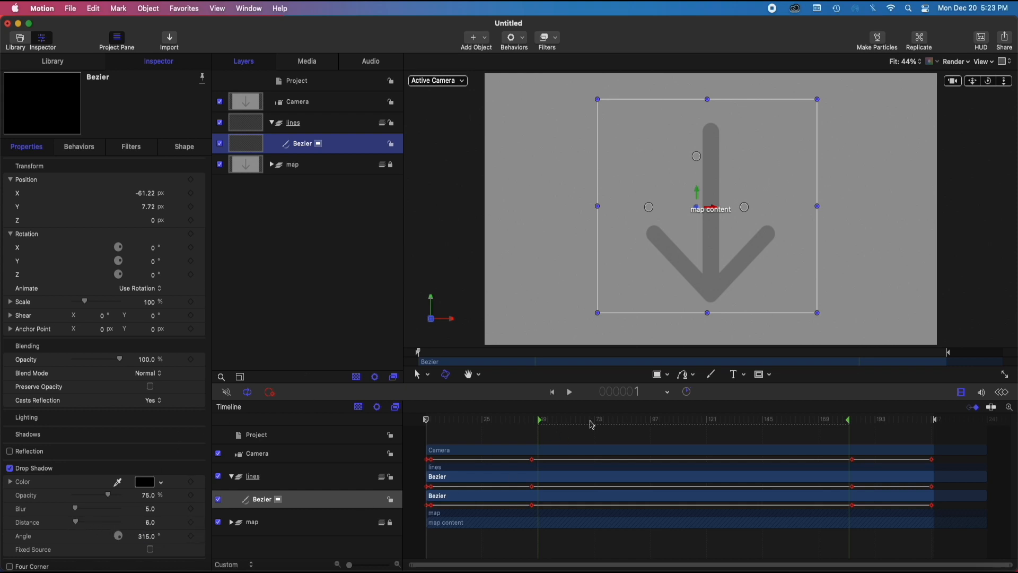
{"action": "mouse_move", "coordinate": [424, 417]}
{"action": "left_mouse_down"}
{"action": "mouse_move", "coordinate": [577, 432]}
{"action": "mouse_move", "coordinate": [603, 420]}
{"action": "left_mouse_up"}
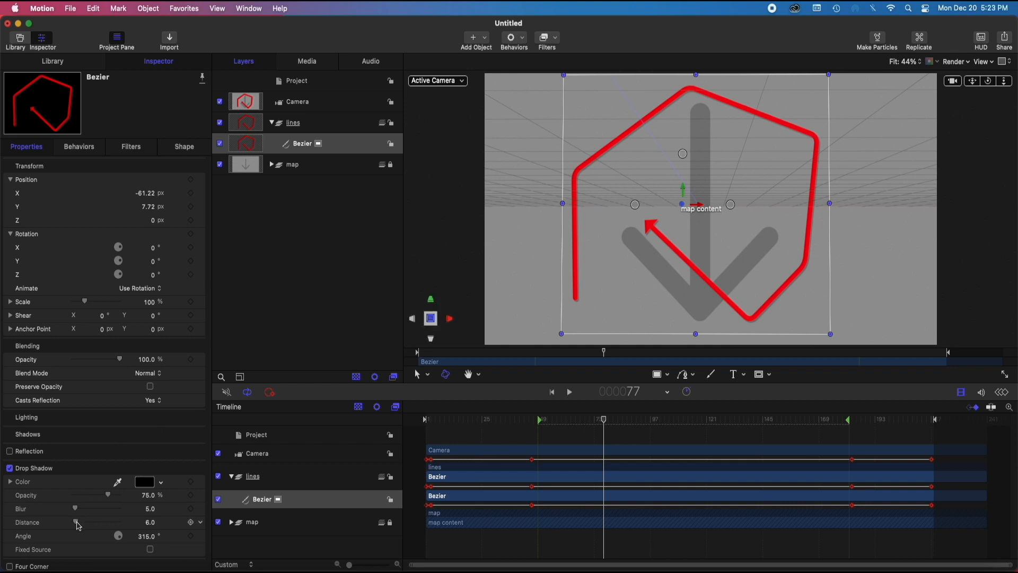
{"action": "left_click_drag", "start_coordinate": [78, 525], "coordinate": [78, 512]}
{"action": "scroll", "coordinate": [108, 475], "scroll_direction": "down", "scroll_amount": 1}
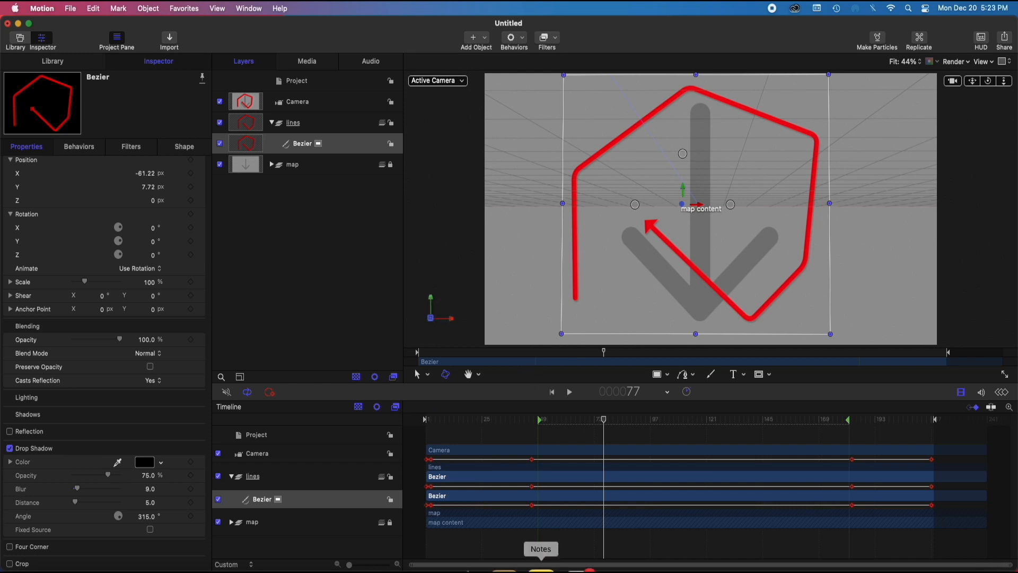
Lock the Bezier and the Camera against editing, with the playhead returned to frame 1
{"action": "left_click_drag", "start_coordinate": [591, 423], "coordinate": [378, 415]}
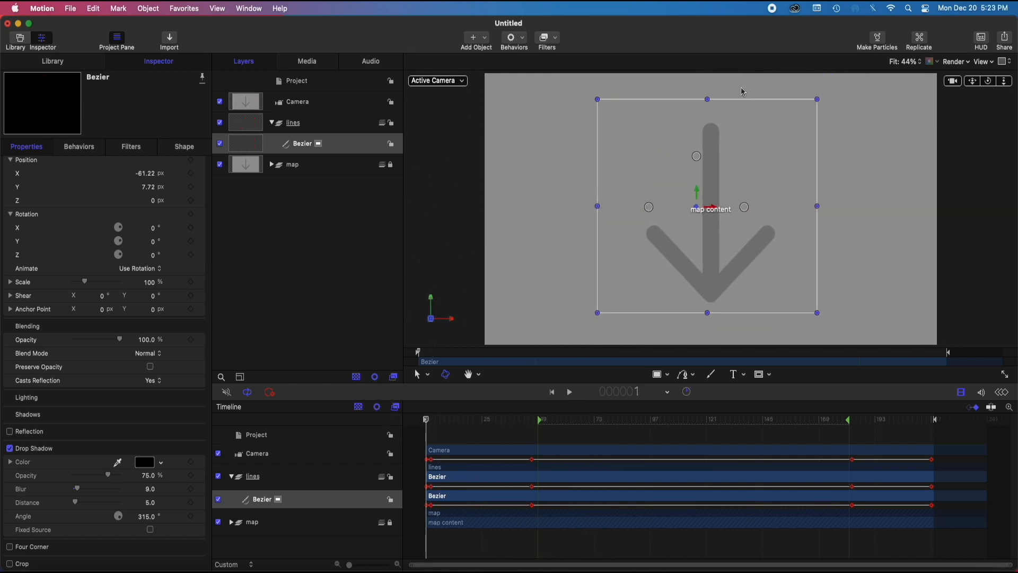
{"action": "left_click", "coordinate": [329, 207]}
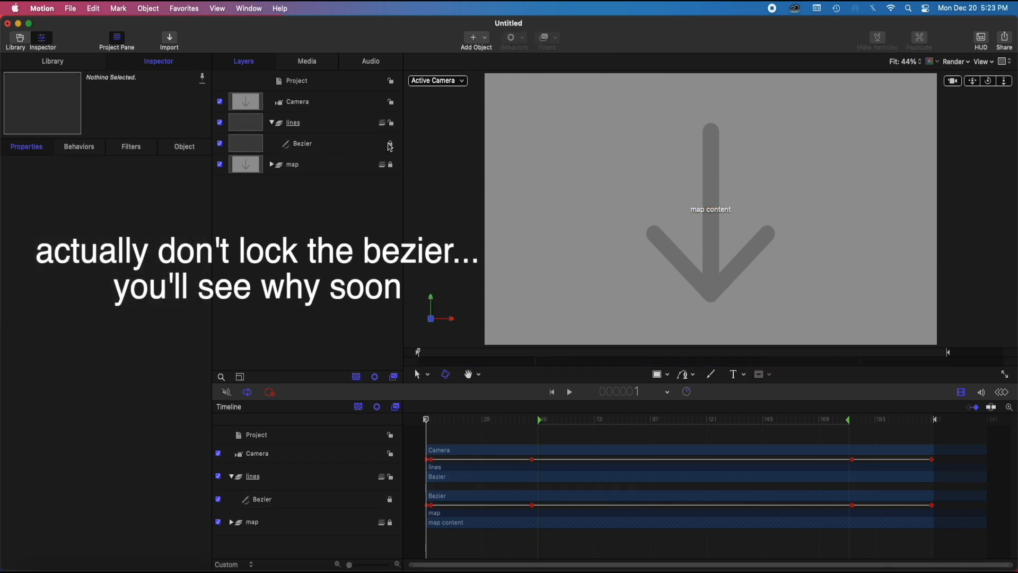
{"action": "left_click", "coordinate": [390, 103]}
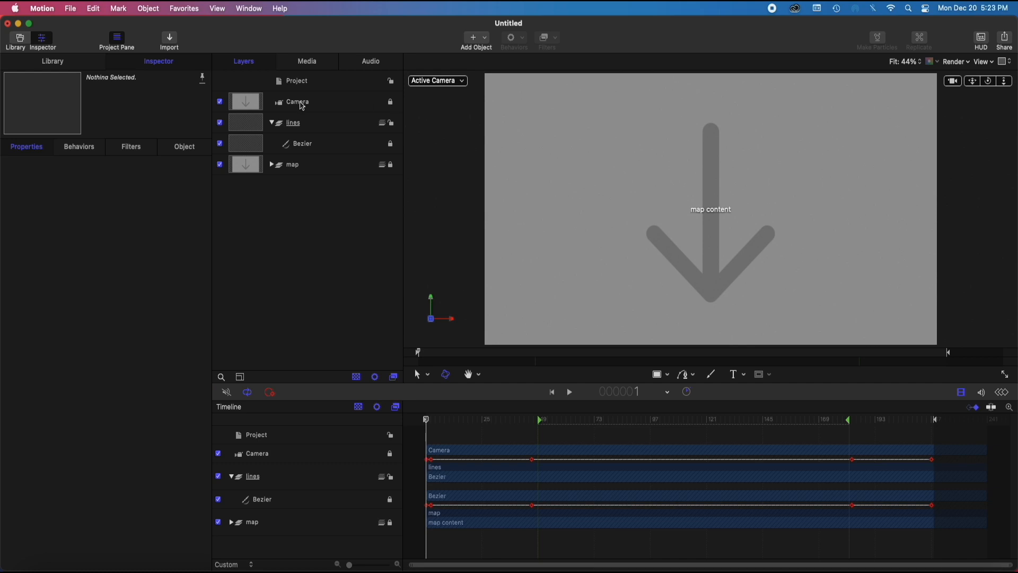
{"action": "left_click", "coordinate": [430, 421]}
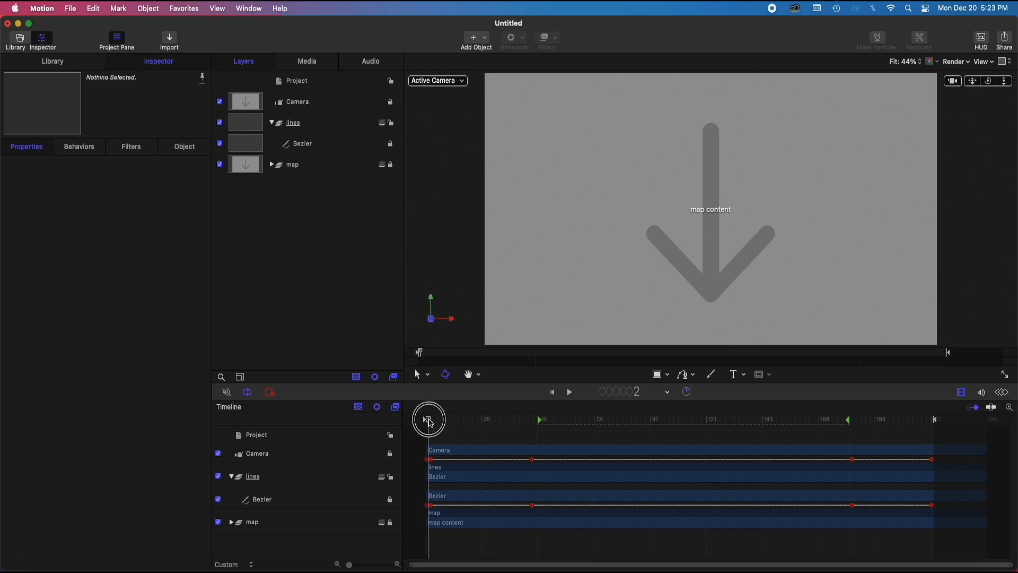
{"action": "mouse_move", "coordinate": [429, 423]}
{"action": "left_mouse_down"}
{"action": "mouse_move", "coordinate": [673, 419]}
{"action": "mouse_move", "coordinate": [923, 439]}
{"action": "mouse_move", "coordinate": [997, 433]}
{"action": "mouse_move", "coordinate": [427, 419]}
{"action": "left_mouse_up"}
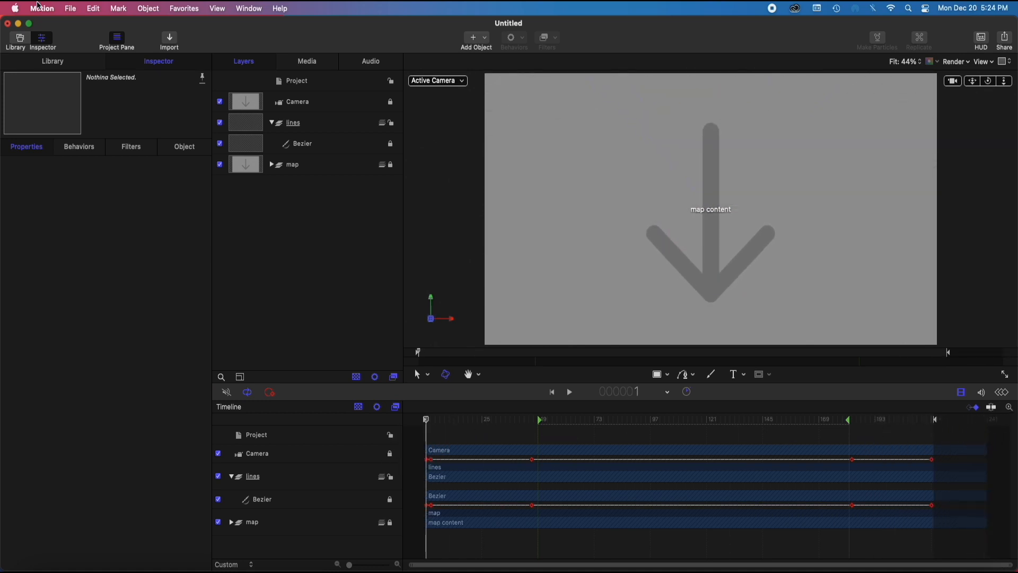
Publish a copy of the generator as "second-version" in the REAL ESTATE ASSETS category
{"action": "left_click", "coordinate": [79, 10]}
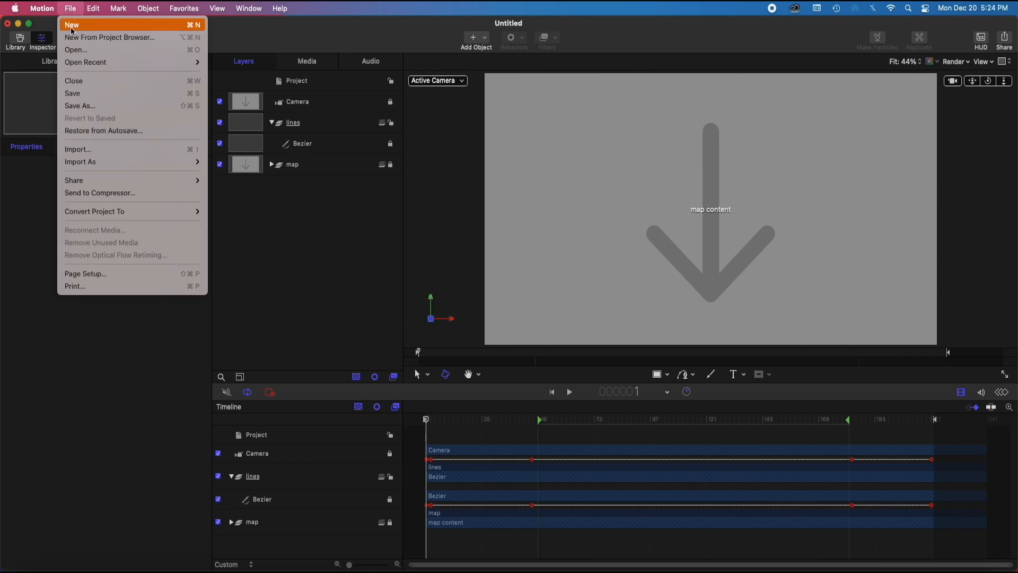
{"action": "left_click", "coordinate": [102, 108]}
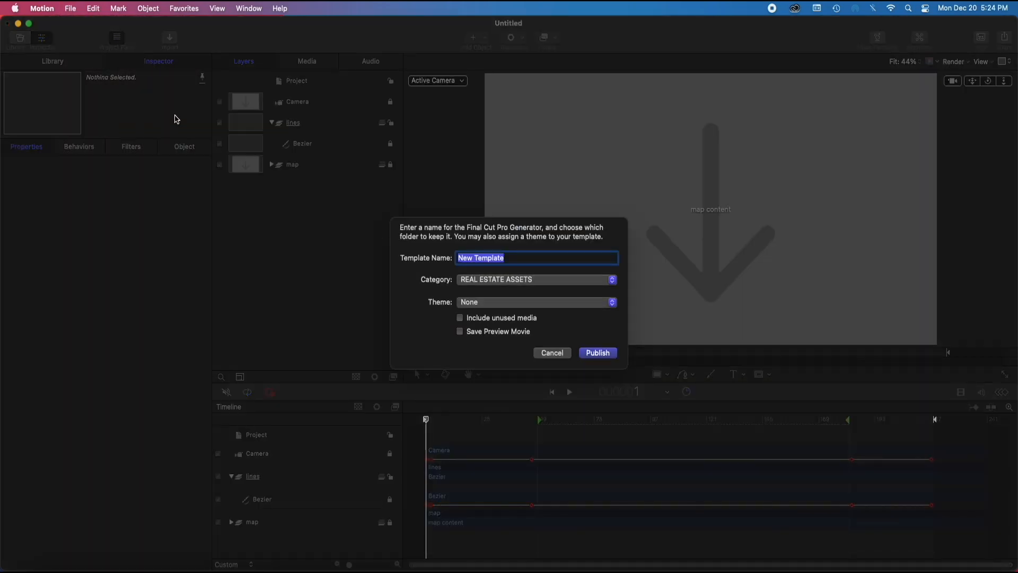
{"action": "type", "text": "second-version"}
{"action": "key", "text": "Return"}
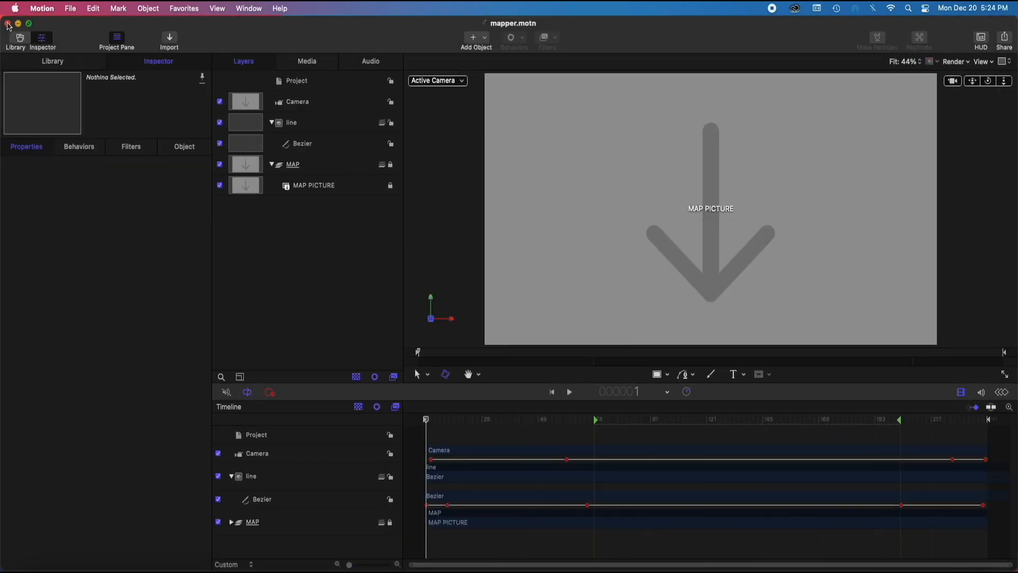
Close the mapper.motn document and switch to Final Cut Pro
{"action": "left_click", "coordinate": [8, 24]}
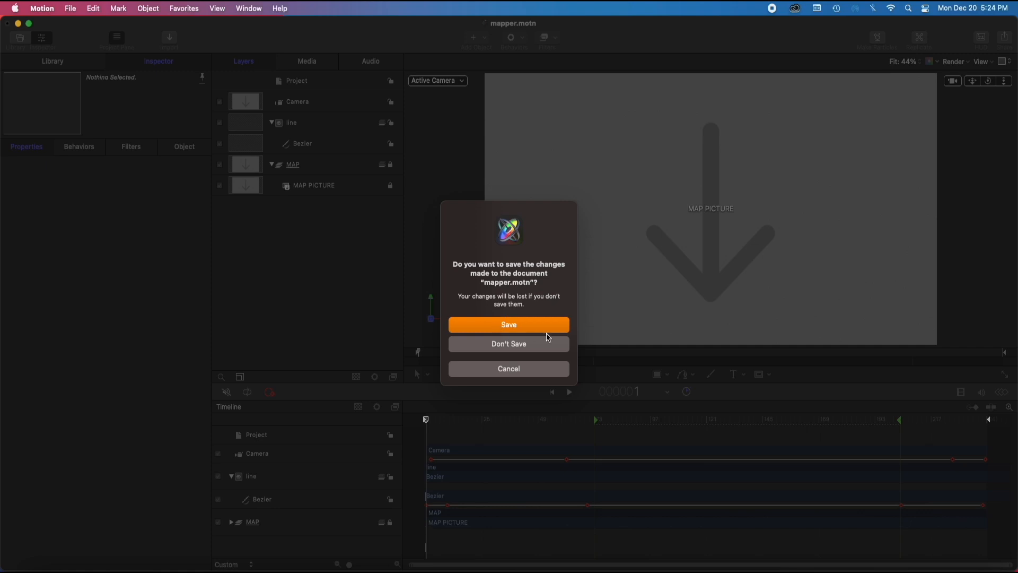
{"action": "left_click", "coordinate": [527, 329]}
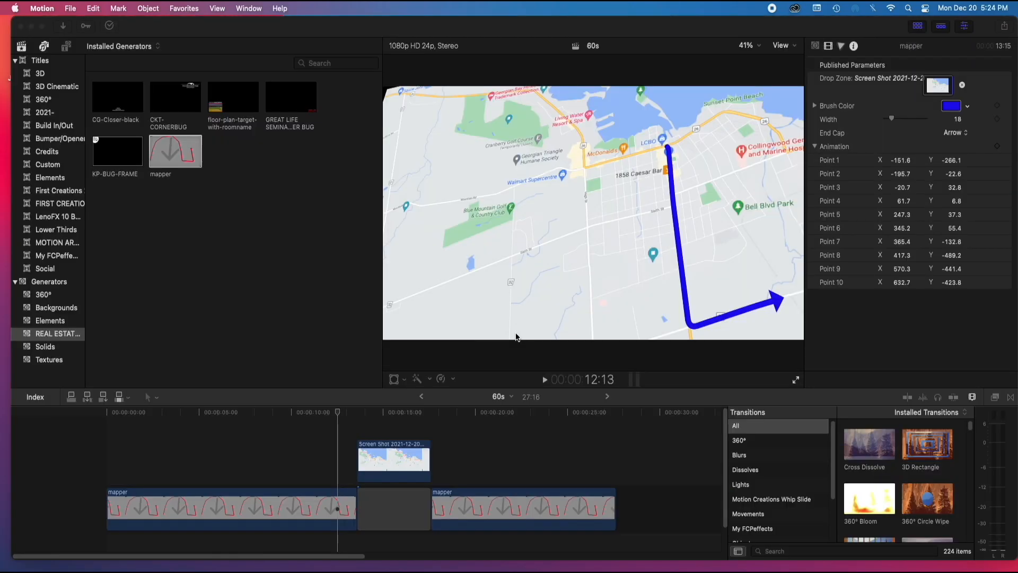
{"action": "left_click", "coordinate": [532, 438]}
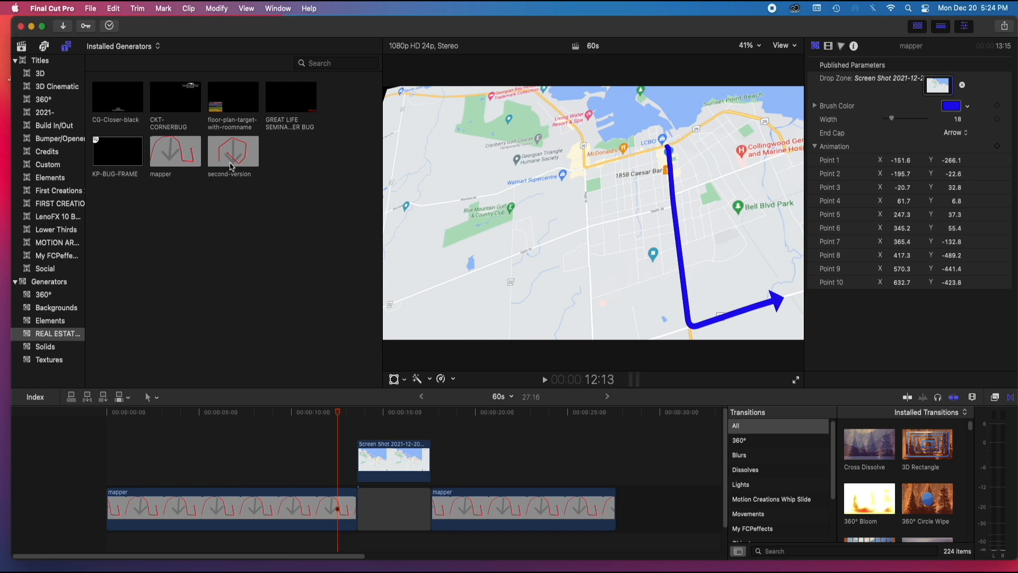
Replace the mapper clip after the gap with the second-version generator
{"action": "left_click", "coordinate": [499, 510]}
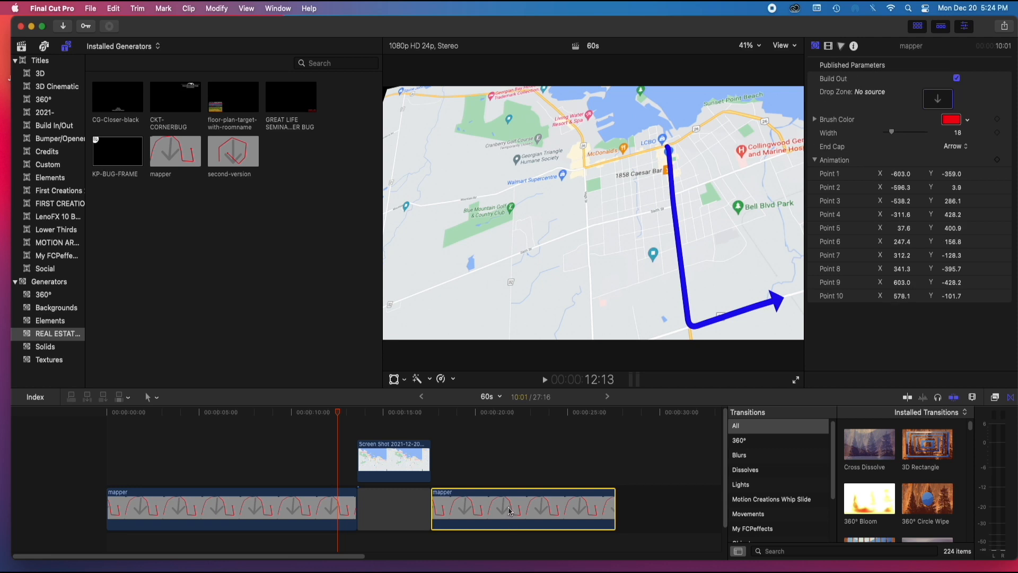
{"action": "key", "text": "Delete"}
{"action": "left_click", "coordinate": [238, 158]}
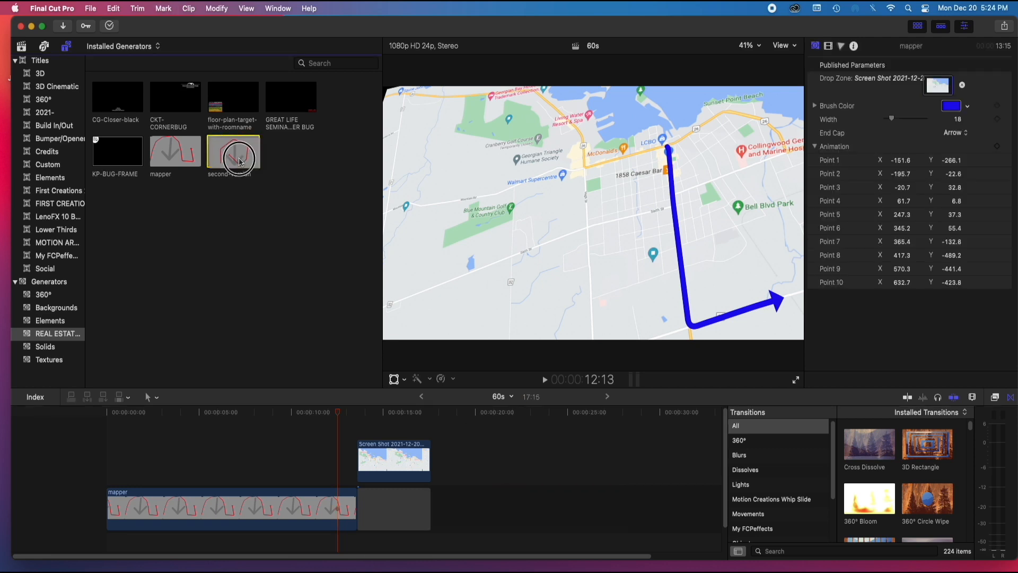
{"action": "left_click_drag", "start_coordinate": [239, 159], "coordinate": [447, 509]}
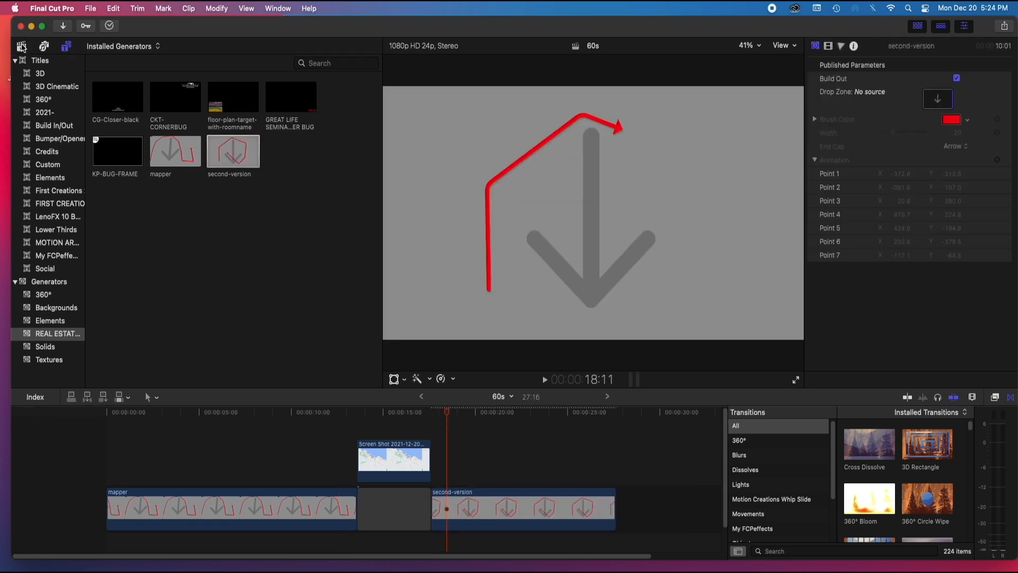
Fill the second-version clip's drop zone with the Dec 20 map screenshot and preview the clip around 21:03
{"action": "left_click", "coordinate": [22, 47]}
{"action": "left_click", "coordinate": [216, 219]}
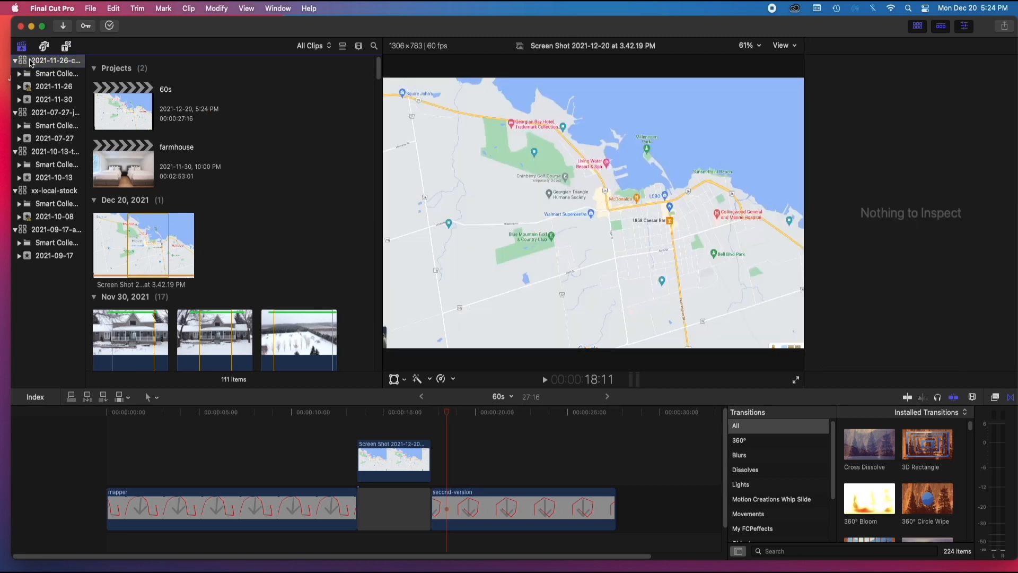
{"action": "mouse_move", "coordinate": [156, 244]}
{"action": "left_mouse_down"}
{"action": "mouse_move", "coordinate": [454, 374]}
{"action": "mouse_move", "coordinate": [443, 466]}
{"action": "mouse_move", "coordinate": [141, 198]}
{"action": "mouse_move", "coordinate": [143, 250]}
{"action": "left_mouse_up"}
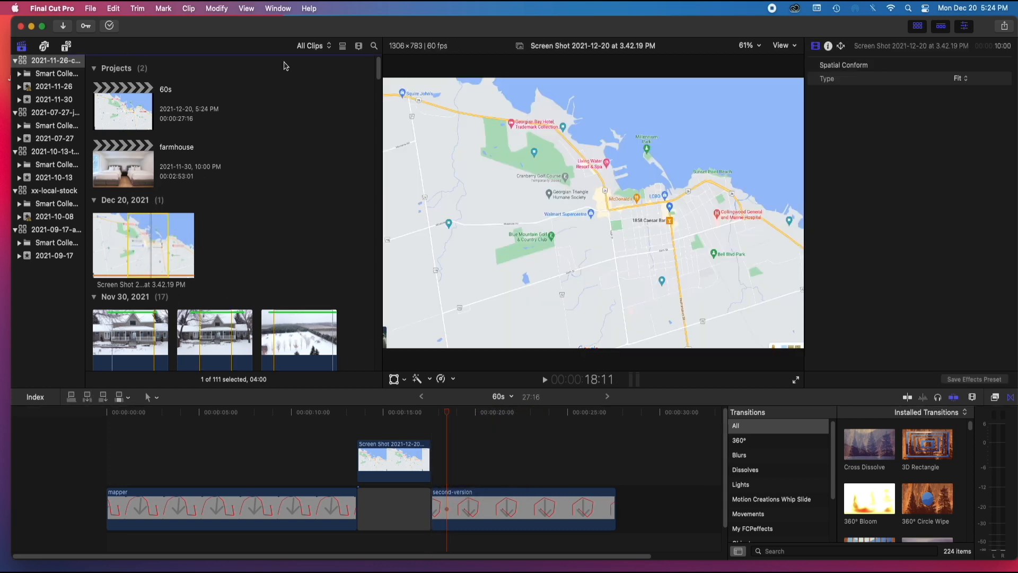
{"action": "left_click", "coordinate": [457, 501]}
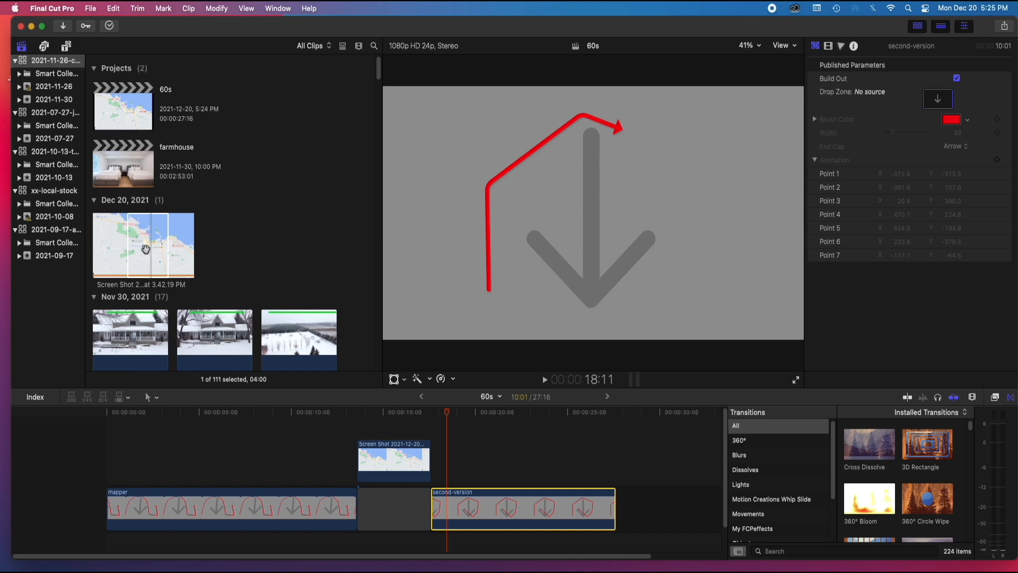
{"action": "left_click_drag", "start_coordinate": [153, 249], "coordinate": [938, 98]}
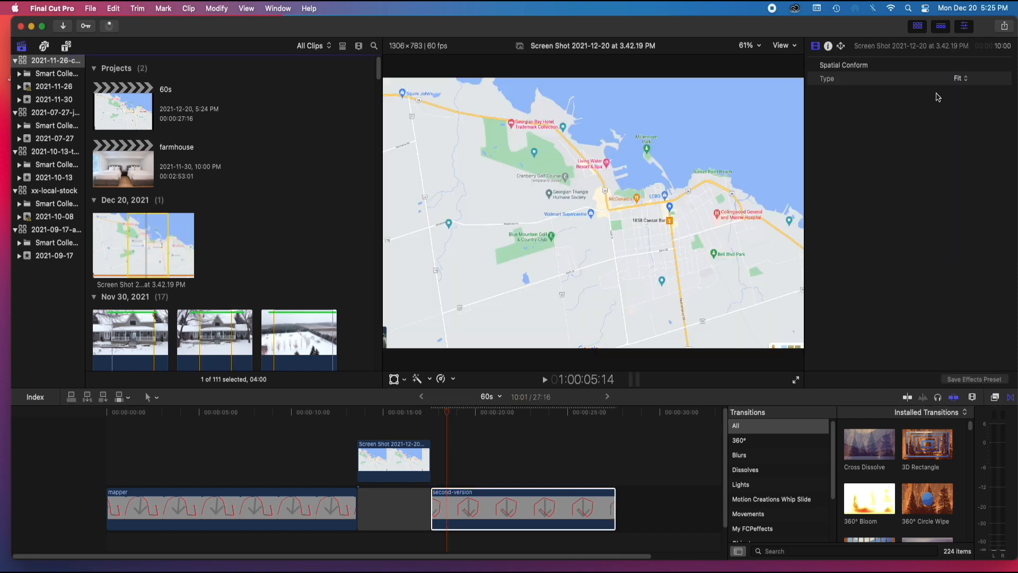
{"action": "left_click", "coordinate": [498, 416]}
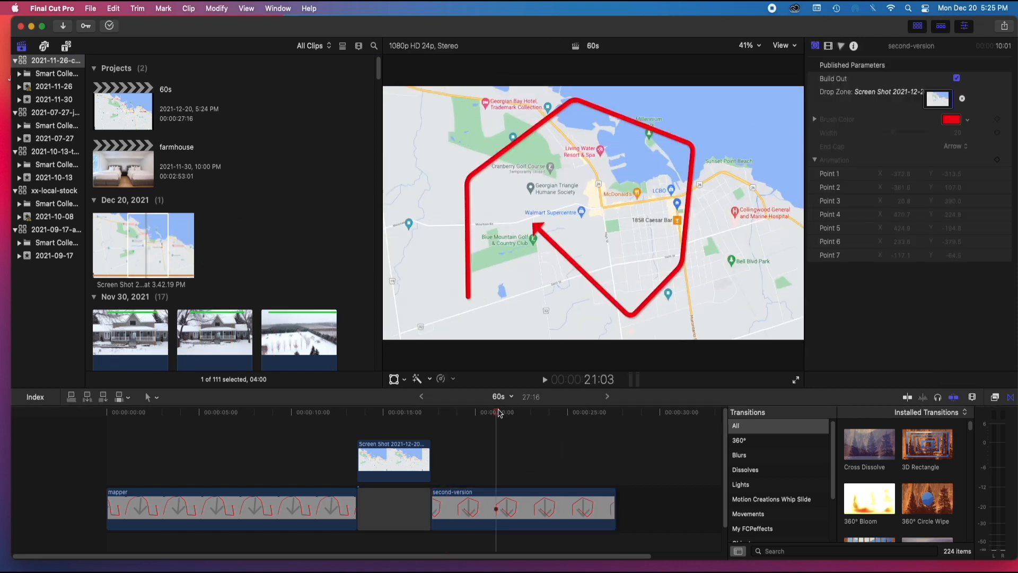
Delete the map screenshot clip connected above the gap
{"action": "left_click", "coordinate": [423, 416]}
{"action": "left_click_drag", "start_coordinate": [423, 419], "coordinate": [427, 423]}
{"action": "left_click", "coordinate": [407, 462]}
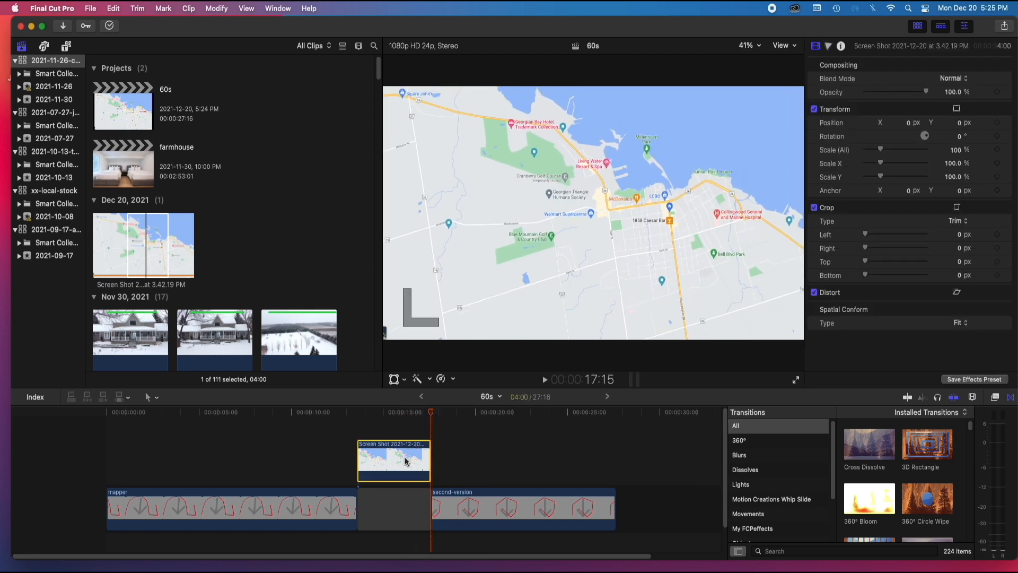
{"action": "left_click", "coordinate": [397, 416]}
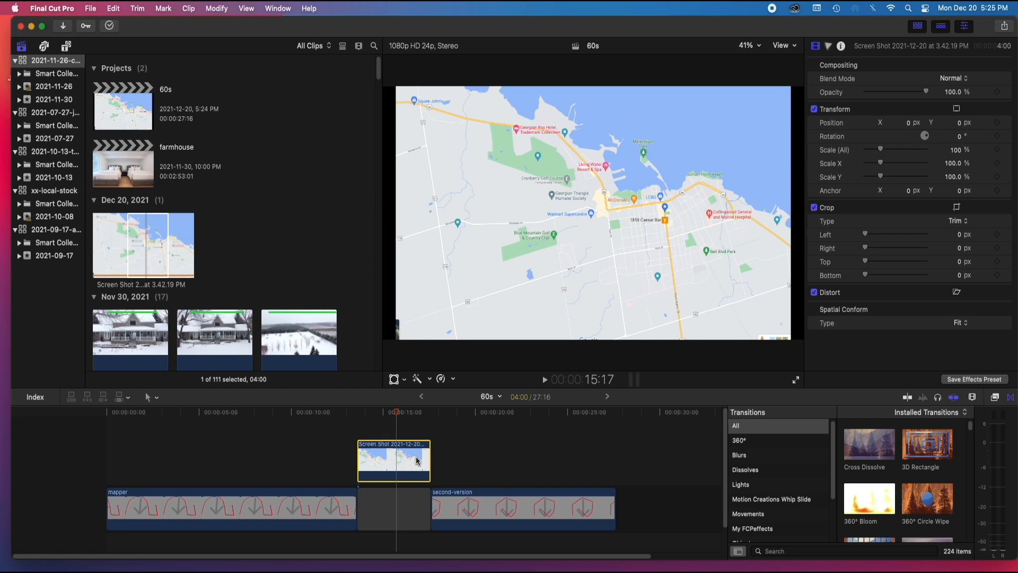
{"action": "key", "text": "Delete"}
Shorten the gap to about 1:07 and select the second-version clip with the playhead at its start
{"action": "left_click_drag", "start_coordinate": [431, 501], "coordinate": [377, 501]}
{"action": "left_click", "coordinate": [381, 411]}
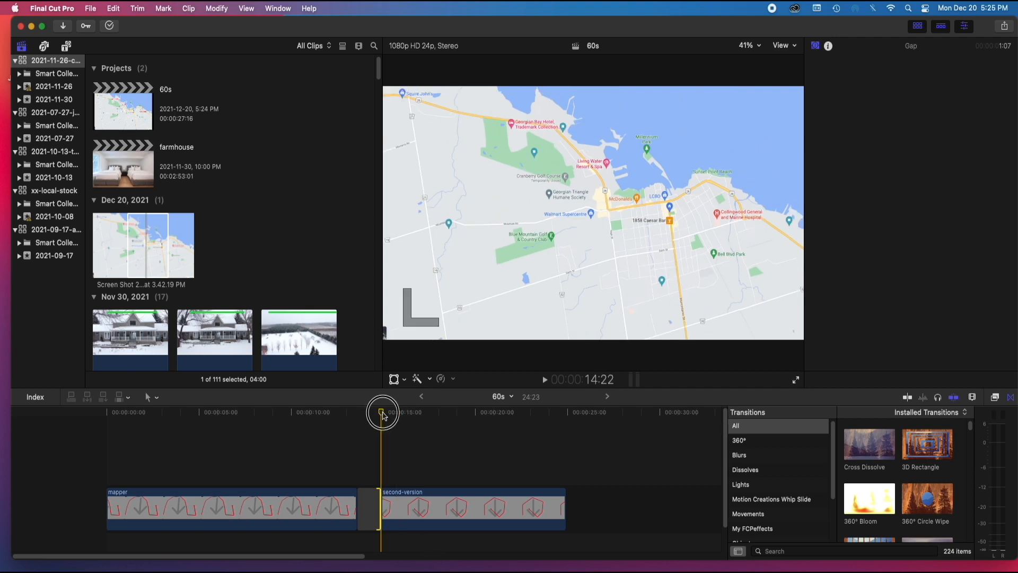
{"action": "left_click", "coordinate": [412, 510]}
{"action": "mouse_move", "coordinate": [382, 417]}
{"action": "left_mouse_down"}
{"action": "mouse_move", "coordinate": [392, 417]}
{"action": "mouse_move", "coordinate": [383, 419]}
{"action": "left_mouse_up"}
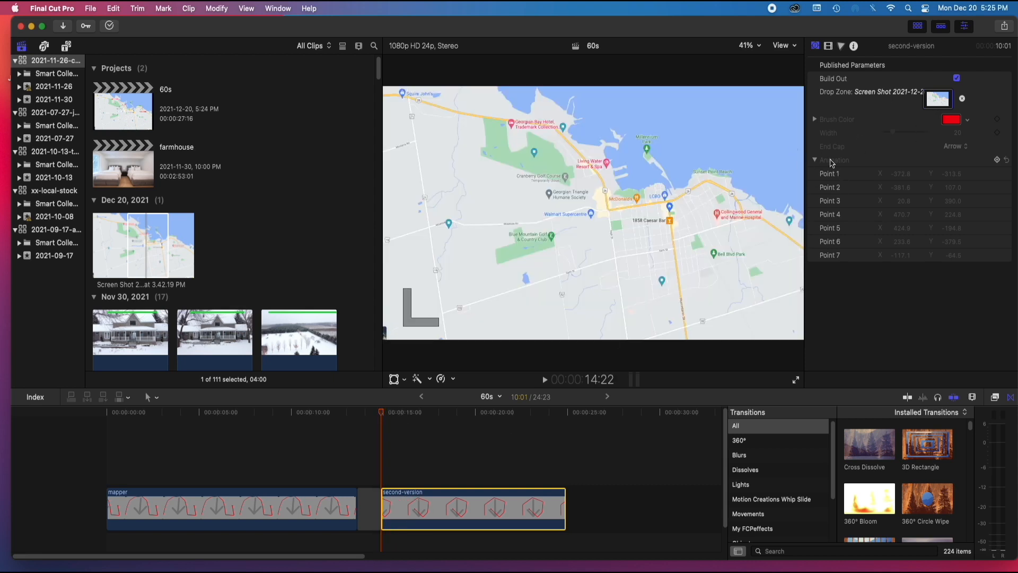
Try to edit the second-version clip's published Animation parameters, including Point 1's X value
{"action": "left_click", "coordinate": [815, 160]}
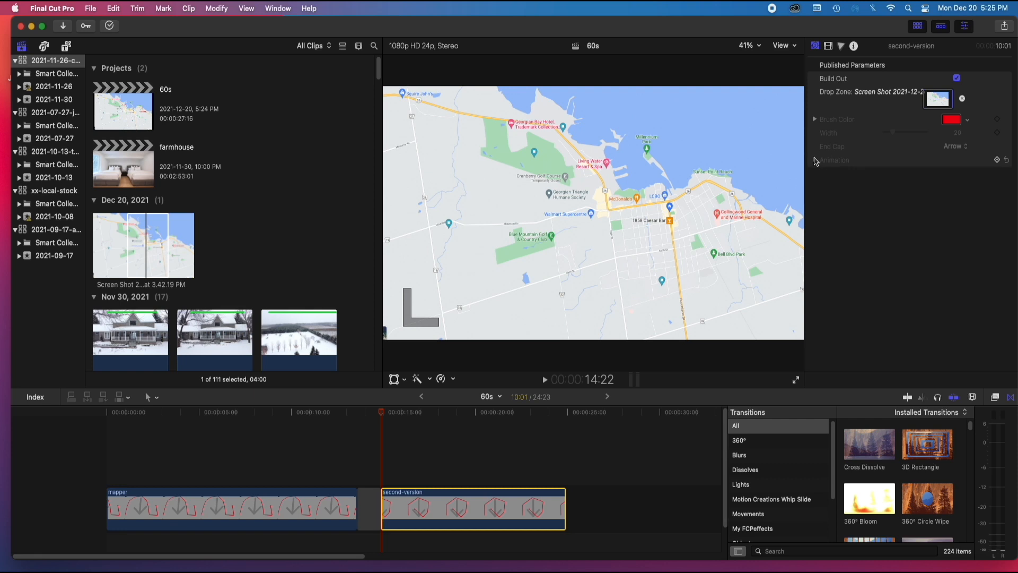
{"action": "left_click", "coordinate": [815, 160]}
{"action": "left_click", "coordinate": [995, 160]}
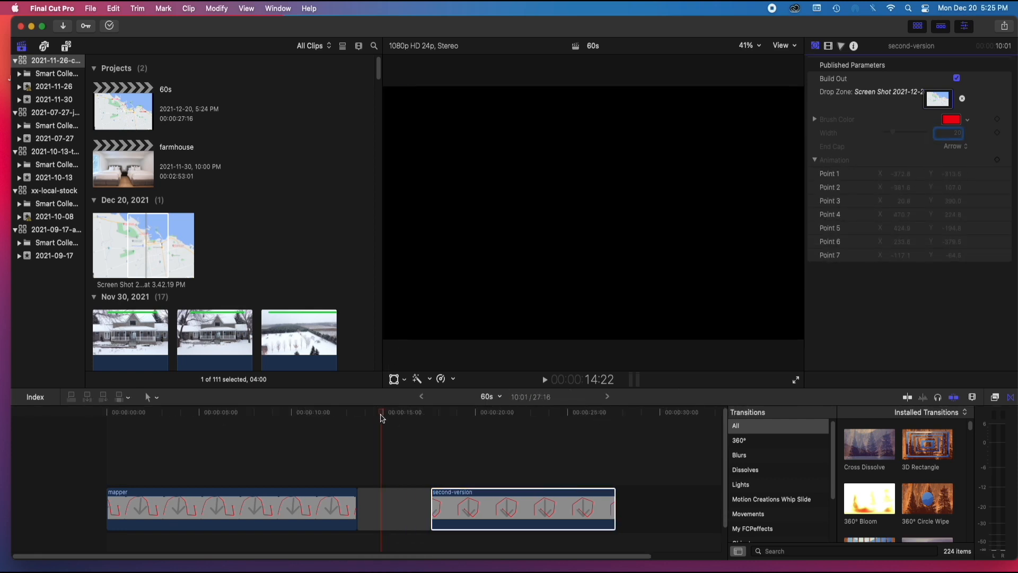
{"action": "left_click", "coordinate": [895, 173]}
{"action": "left_click", "coordinate": [466, 471]}
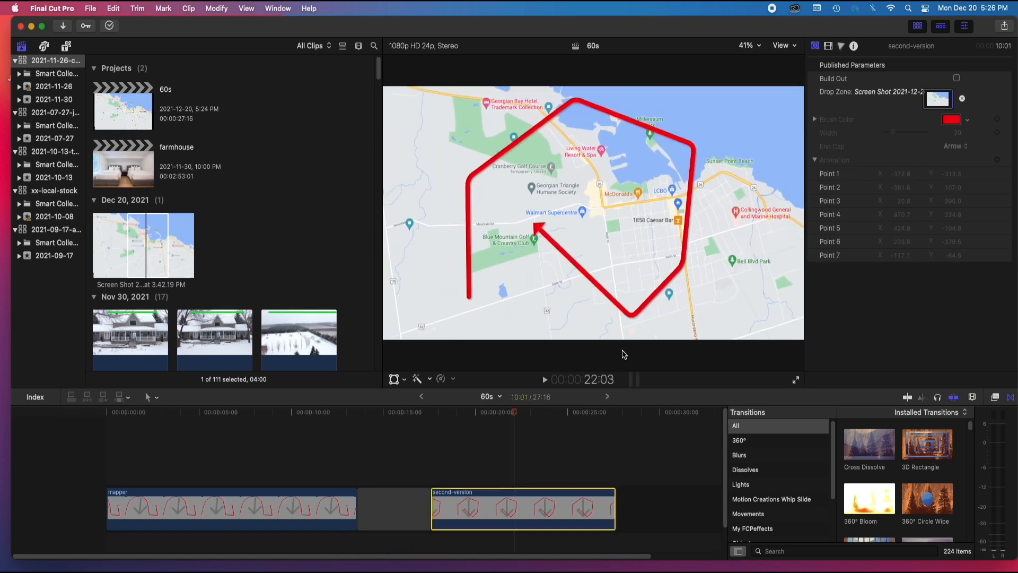
Open the second-version generator in Motion and unlock the Bezier layer in the lines group
{"action": "left_click", "coordinate": [897, 174]}
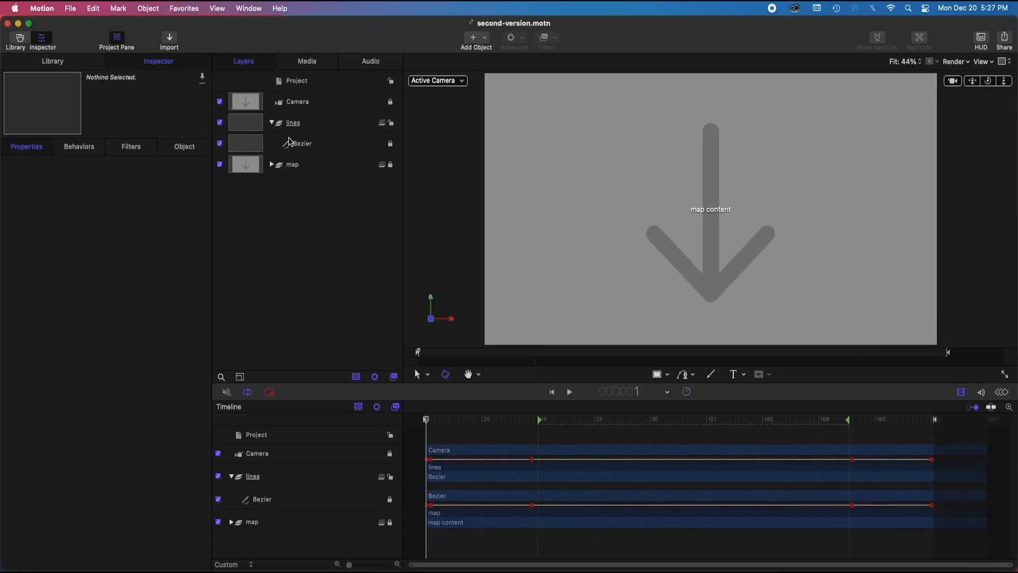
{"action": "left_click", "coordinate": [290, 141]}
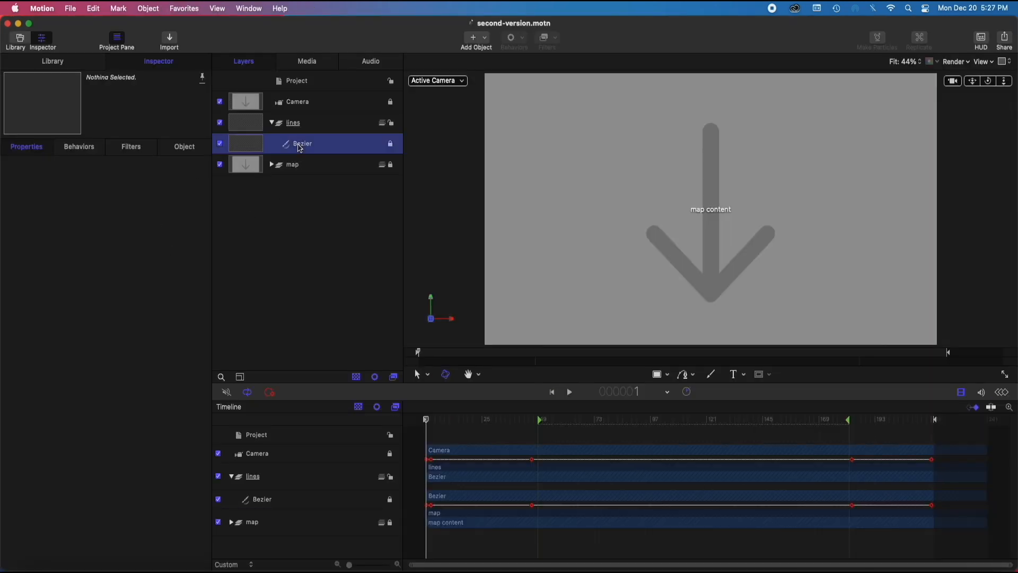
{"action": "left_click", "coordinate": [391, 145]}
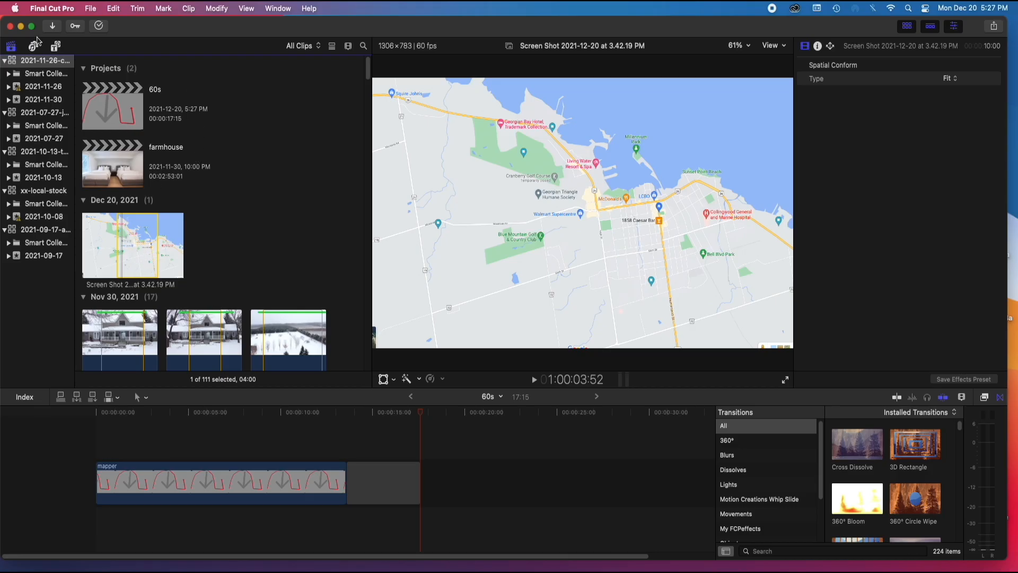
Add the second-version generator from the installed generators to the timeline directly after the gap
{"action": "left_click", "coordinate": [58, 47]}
{"action": "left_click_drag", "start_coordinate": [223, 144], "coordinate": [481, 507]}
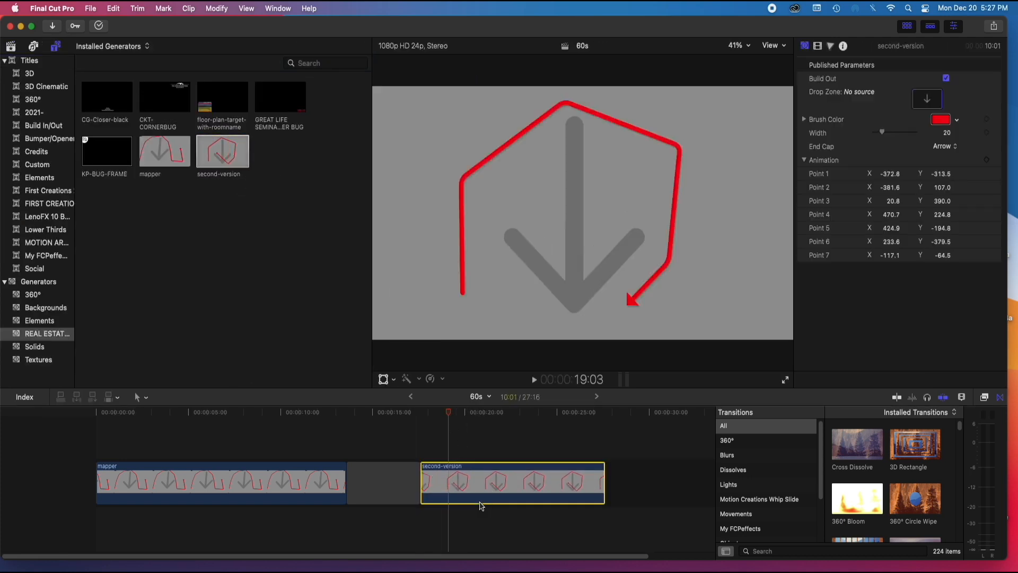
Compare the published parameters of the mapper and second-version clips and examine the second-version clip's line and camera animation
{"action": "left_click_drag", "start_coordinate": [445, 409], "coordinate": [197, 434]}
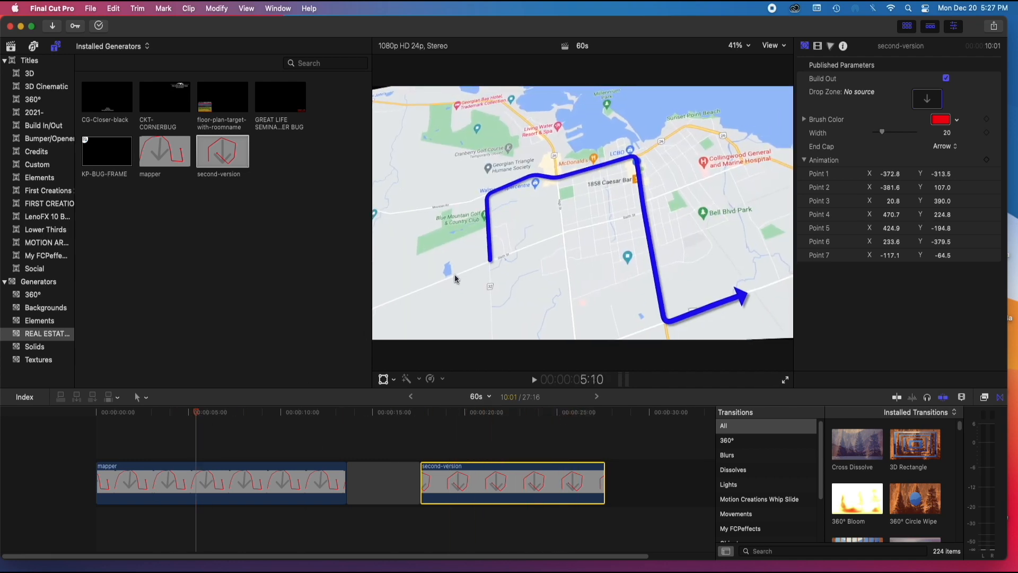
{"action": "left_click", "coordinate": [289, 484]}
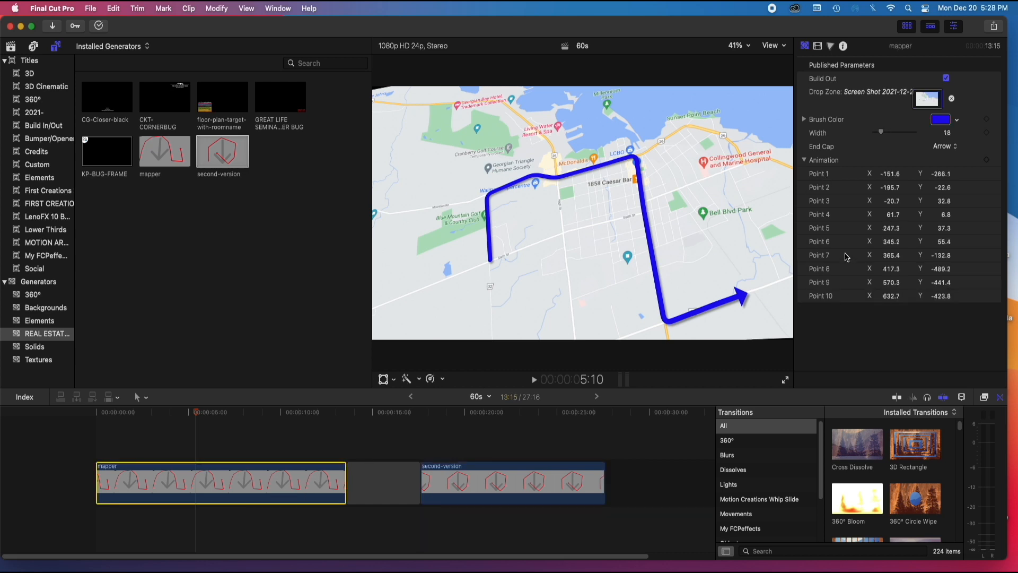
{"action": "left_click", "coordinate": [496, 472]}
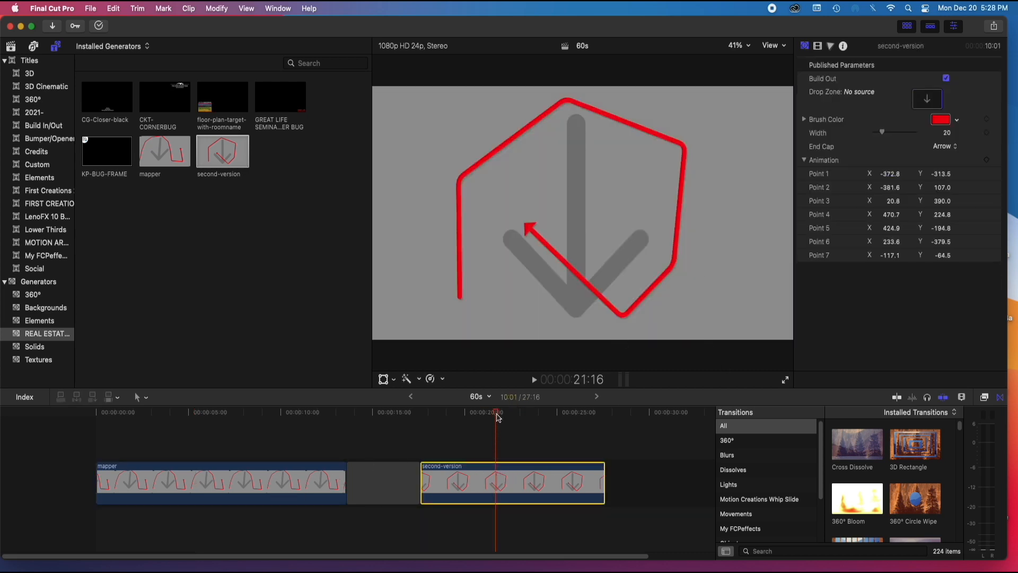
{"action": "left_click_drag", "start_coordinate": [501, 416], "coordinate": [432, 424]}
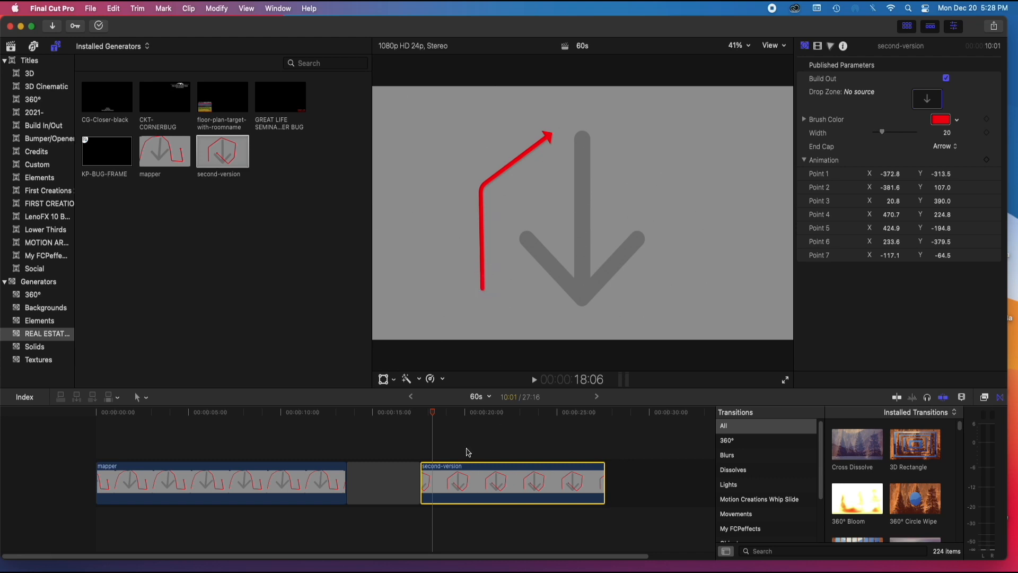
{"action": "left_click_drag", "start_coordinate": [435, 414], "coordinate": [464, 448]}
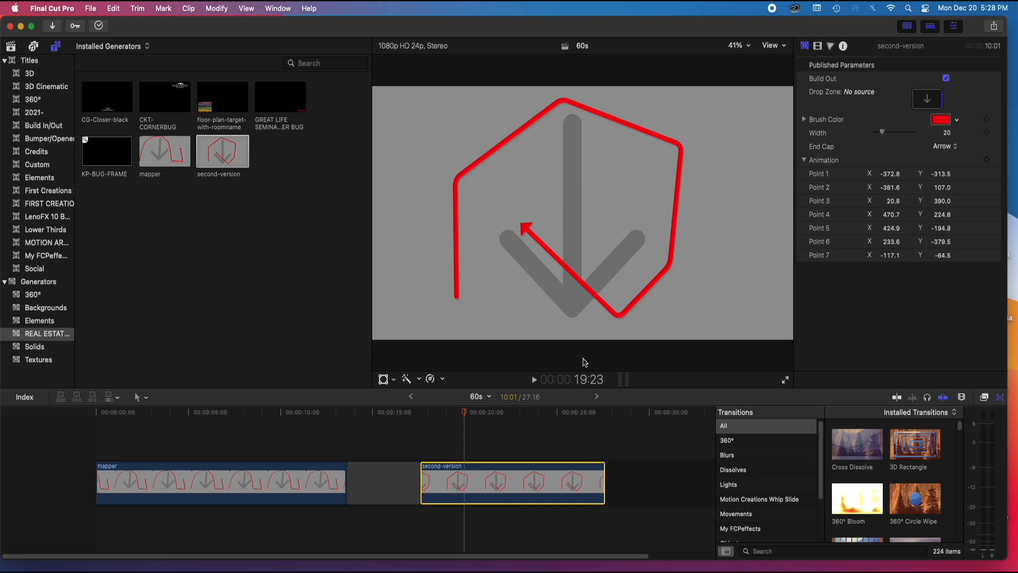
{"action": "left_click_drag", "start_coordinate": [471, 421], "coordinate": [448, 439]}
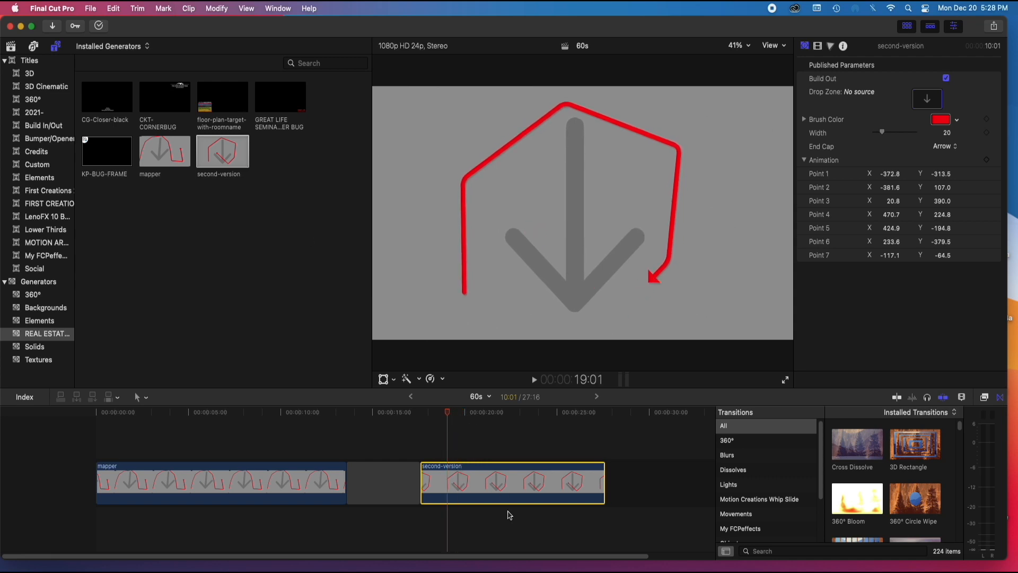
Fill the new second-version clip's drop zone with the Dec 20 map screenshot and preview the clip around 21:09
{"action": "left_click", "coordinate": [11, 46]}
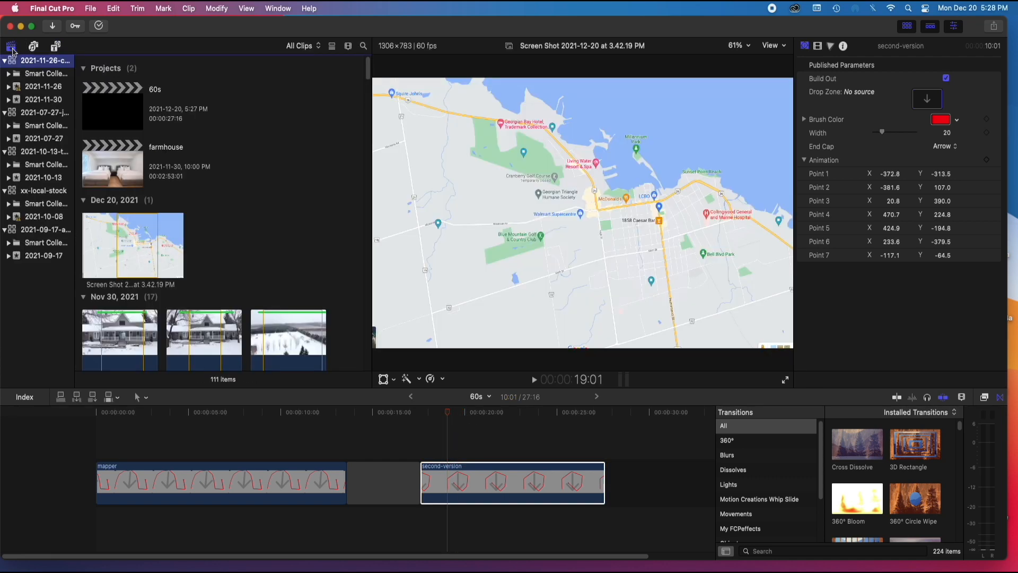
{"action": "left_click", "coordinate": [130, 251]}
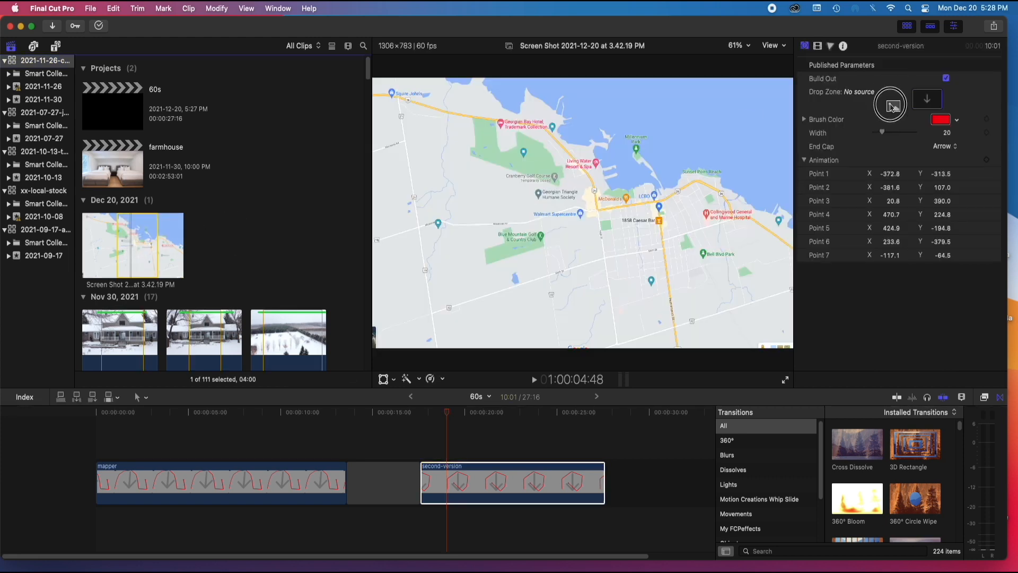
{"action": "left_click", "coordinate": [421, 415]}
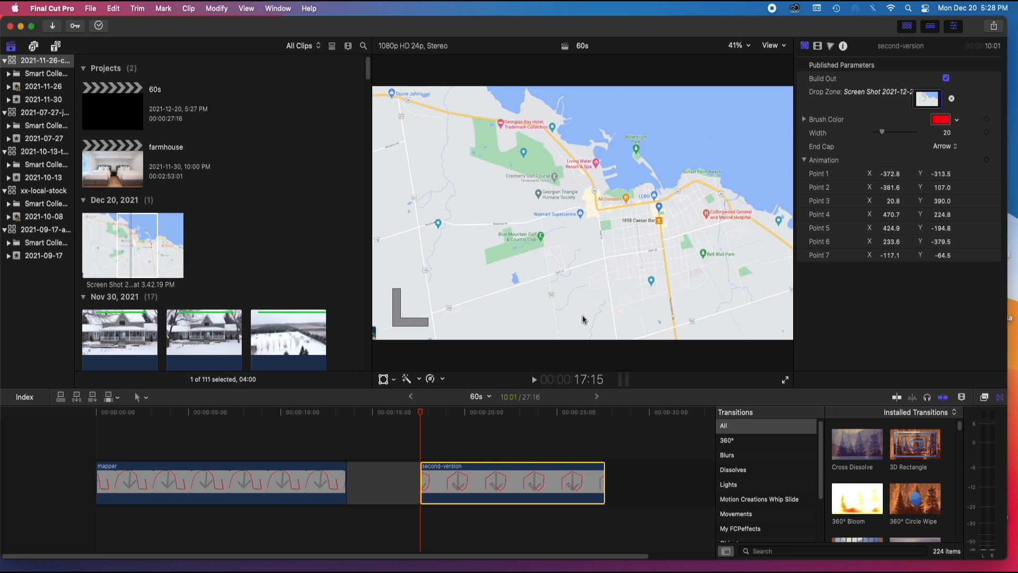
{"action": "left_click_drag", "start_coordinate": [424, 417], "coordinate": [491, 429]}
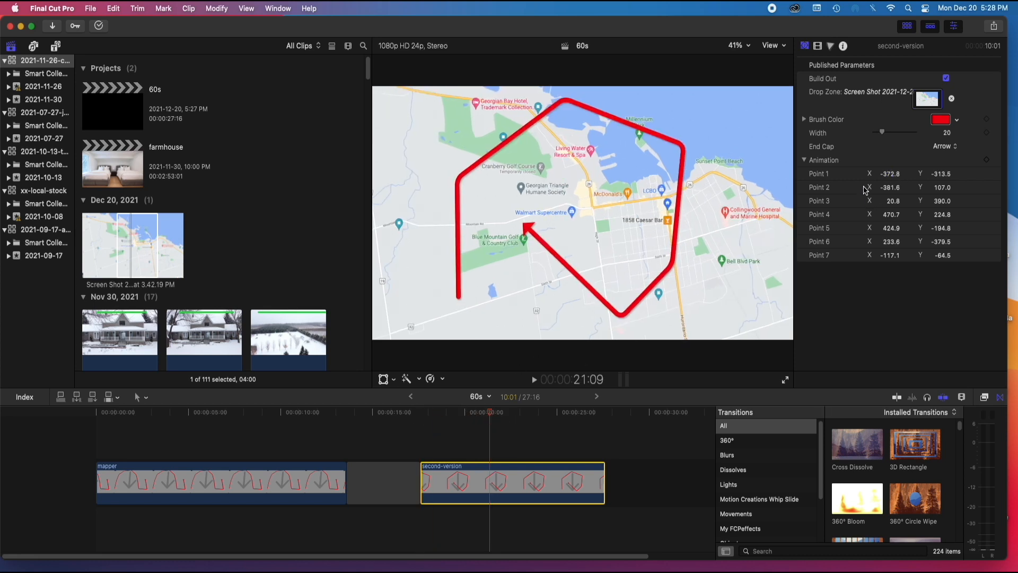
Set Points 1 to 7 to (-84.9, -281.9), (-135.1, -28.5), (50.2, 31.3), (113.4, 0.5), (444.2, 44.8), (597.5, 141.5) and (601.5, 166.0)
{"action": "left_click_drag", "start_coordinate": [892, 180], "coordinate": [943, 190]}
{"action": "left_click_drag", "start_coordinate": [890, 188], "coordinate": [942, 204]}
{"action": "left_click_drag", "start_coordinate": [893, 201], "coordinate": [890, 218]}
{"action": "left_click_drag", "start_coordinate": [942, 212], "coordinate": [943, 213]}
{"action": "left_click_drag", "start_coordinate": [942, 228], "coordinate": [943, 236]}
{"action": "left_click_drag", "start_coordinate": [890, 242], "coordinate": [891, 237]}
{"action": "left_click_drag", "start_coordinate": [891, 255], "coordinate": [942, 251]}
Play the second-version clip from its start at 17:15 to check the route animation
{"action": "left_click_drag", "start_coordinate": [395, 422], "coordinate": [419, 432]}
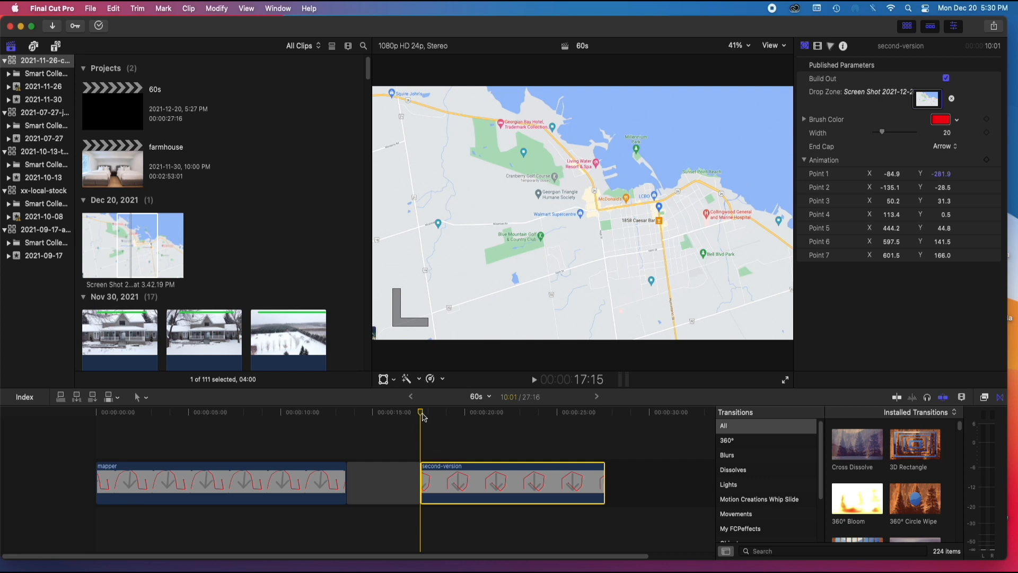
{"action": "mouse_move", "coordinate": [422, 413]}
{"action": "left_mouse_down"}
{"action": "mouse_move", "coordinate": [430, 419]}
{"action": "mouse_move", "coordinate": [414, 423]}
{"action": "mouse_move", "coordinate": [423, 429]}
{"action": "left_mouse_up"}
{"action": "left_click", "coordinate": [421, 412]}
{"action": "key", "text": "space"}
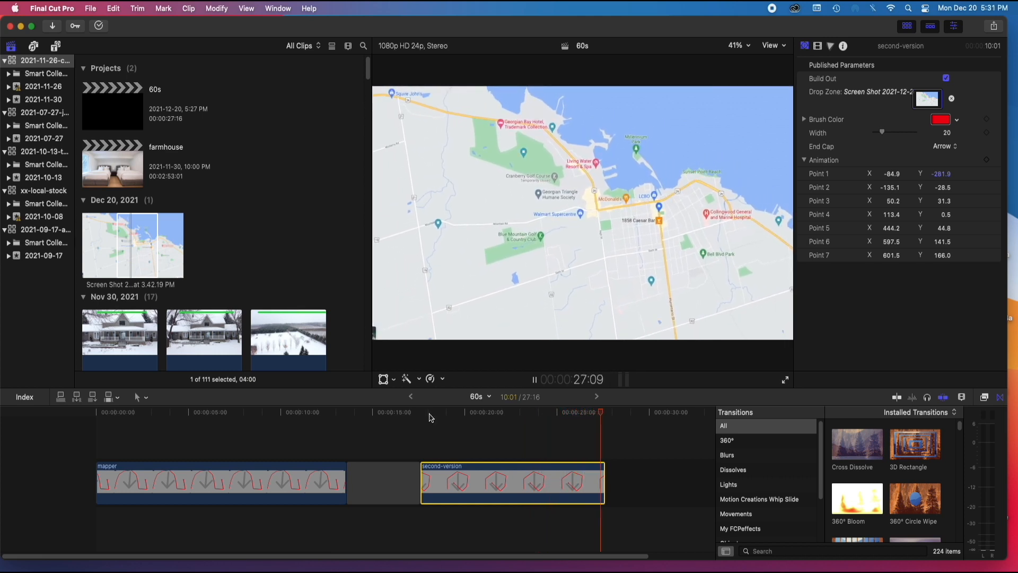
Play the mapper clip from the start of the timeline through to the gap
{"action": "left_click_drag", "start_coordinate": [609, 420], "coordinate": [65, 409]}
{"action": "left_click", "coordinate": [87, 433]}
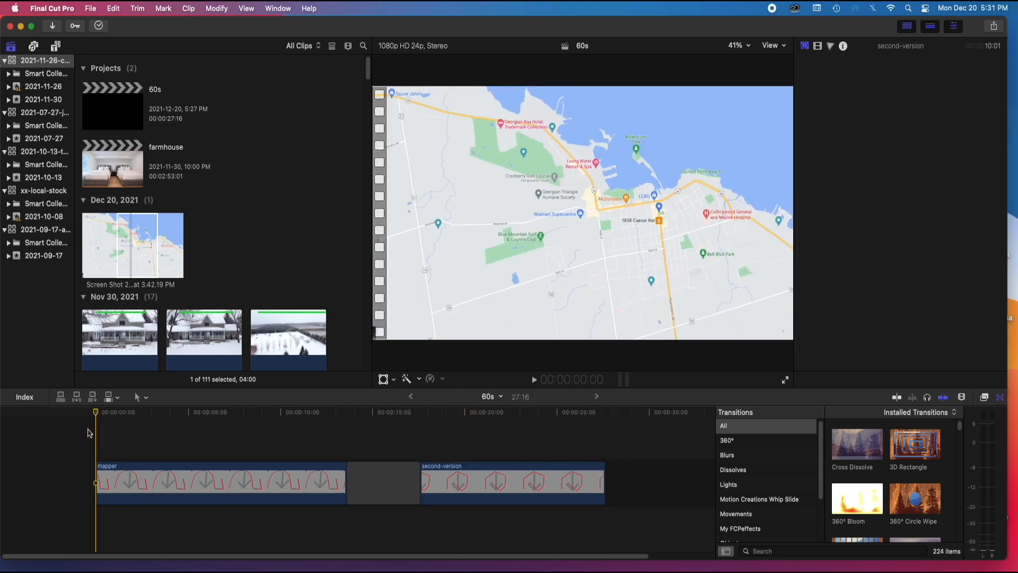
{"action": "key", "text": "space"}
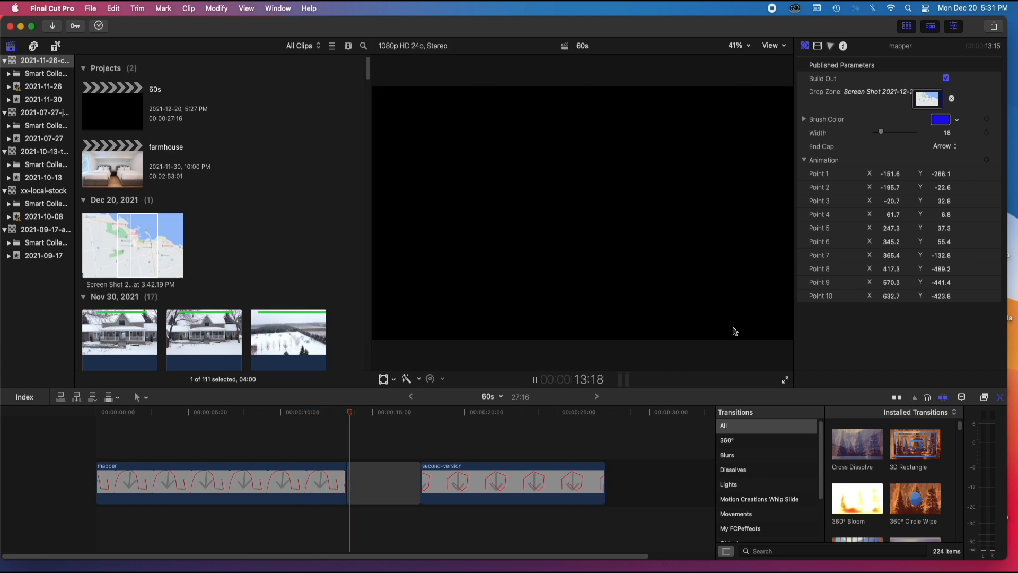
{"action": "key", "text": "space"}
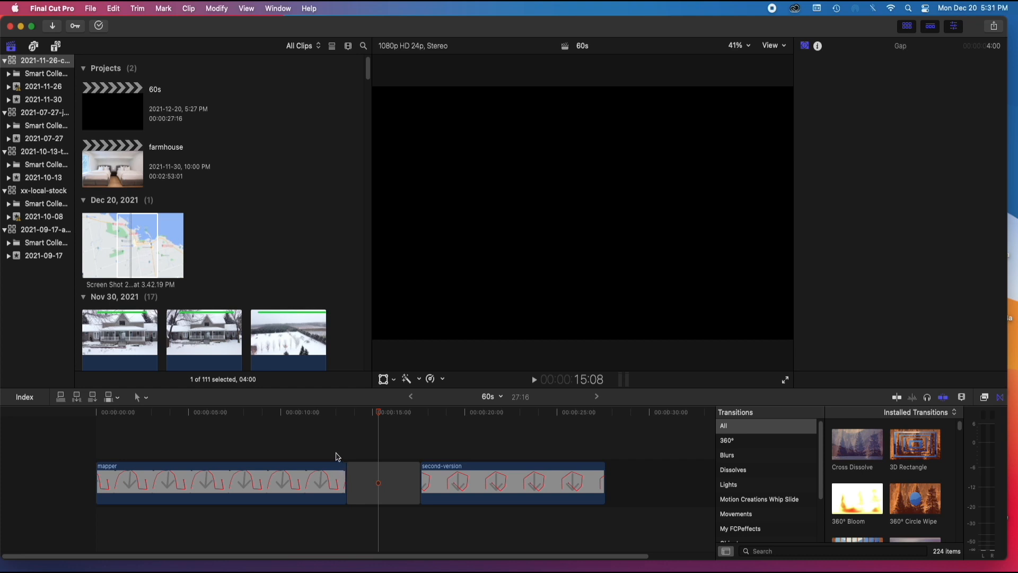
Examine the last frames of the mapper clip's build-out around 13:06
{"action": "left_click", "coordinate": [334, 415]}
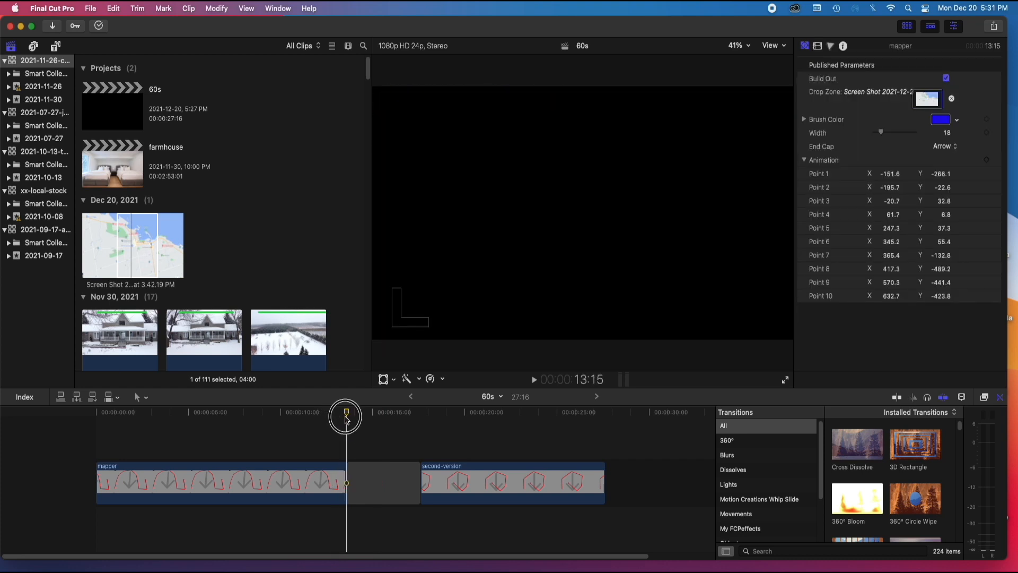
{"action": "left_click_drag", "start_coordinate": [332, 417], "coordinate": [341, 423]}
{"action": "key", "text": "space"}
{"action": "key", "text": "space"}
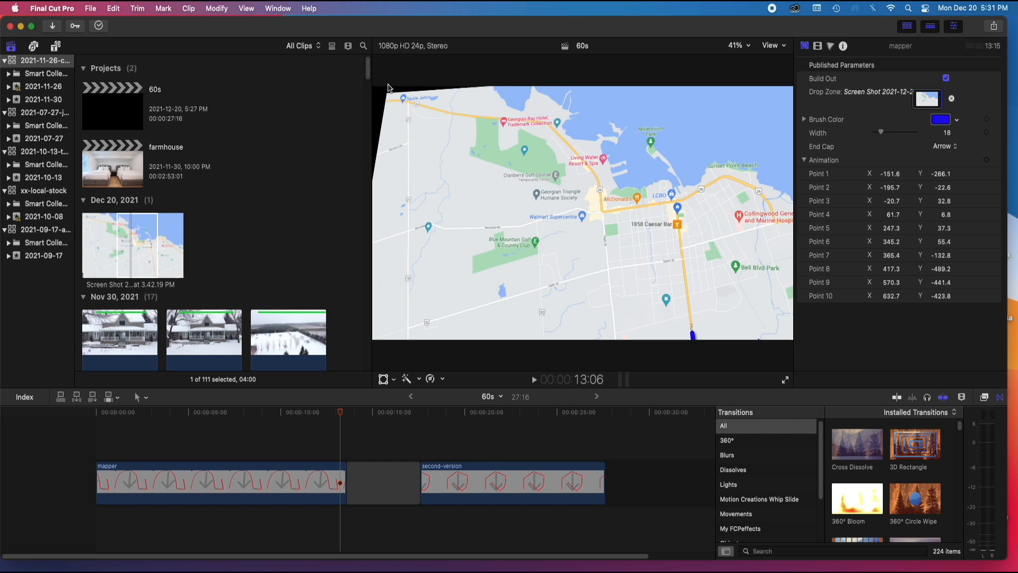
Delete the gap and the second-version clip, and preview the mapper clip around 3:04
{"action": "left_click_drag", "start_coordinate": [582, 414], "coordinate": [622, 438]}
{"action": "left_click_drag", "start_coordinate": [618, 436], "coordinate": [397, 531]}
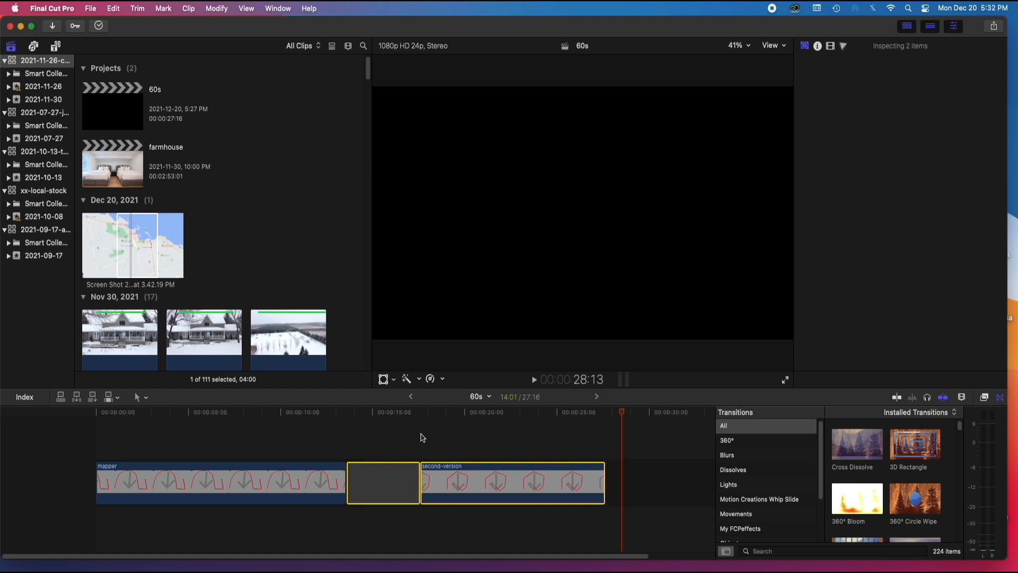
{"action": "key", "text": "Delete"}
{"action": "left_click_drag", "start_coordinate": [98, 424], "coordinate": [154, 441]}
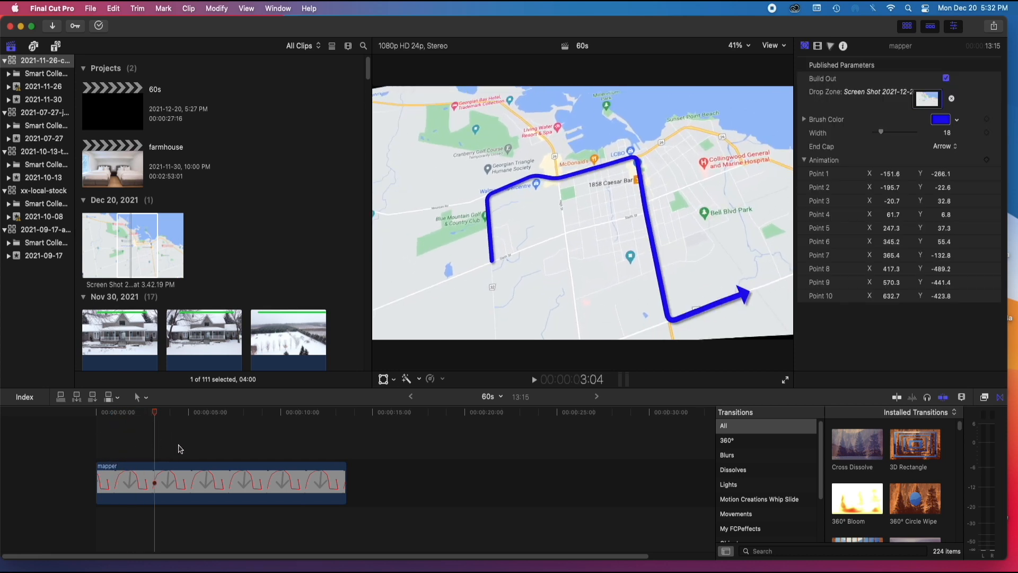